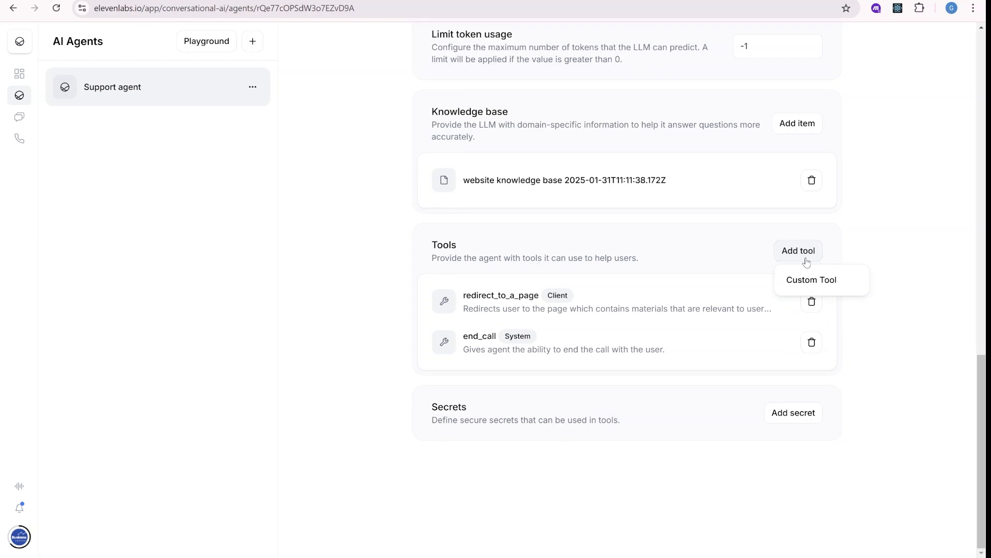
- Start adding a custom tool to the Support agent
{"action": "left_click", "coordinate": [823, 280]}
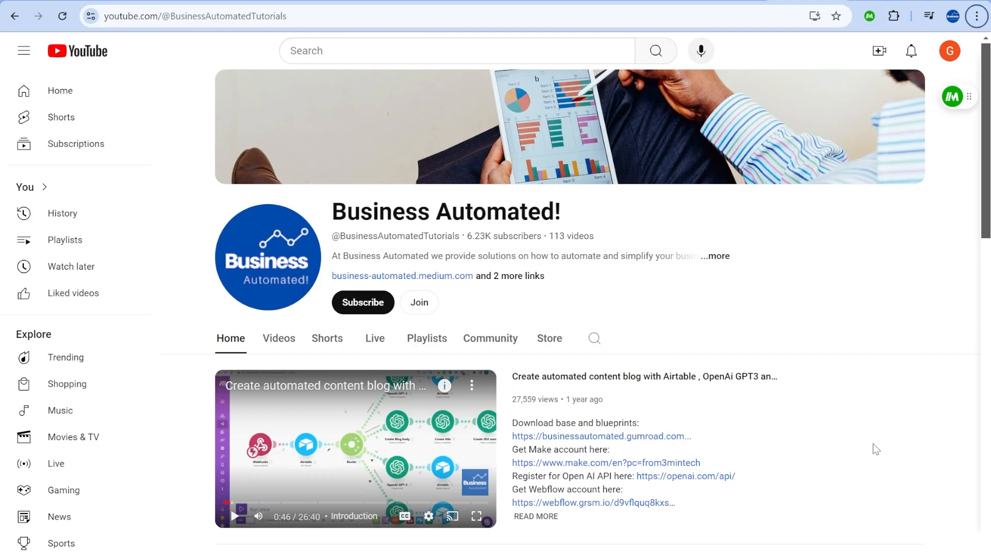
- Look through the Business Automated! YouTube channel and view its Automation Advocate and Business Automator! membership tiers
{"action": "scroll", "coordinate": [914, 310], "scroll_direction": "down", "scroll_amount": 5}
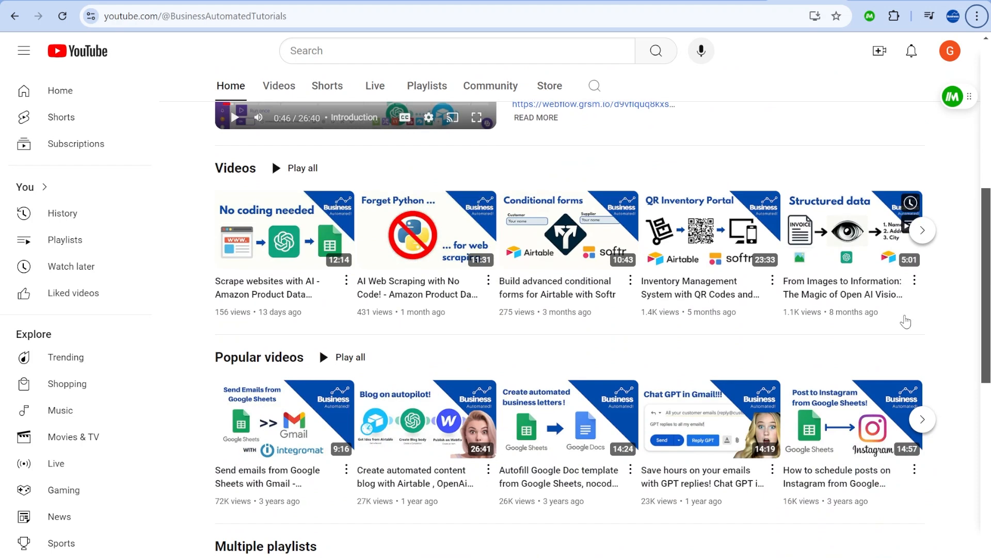
{"action": "scroll", "coordinate": [272, 439], "scroll_direction": "up", "scroll_amount": 8}
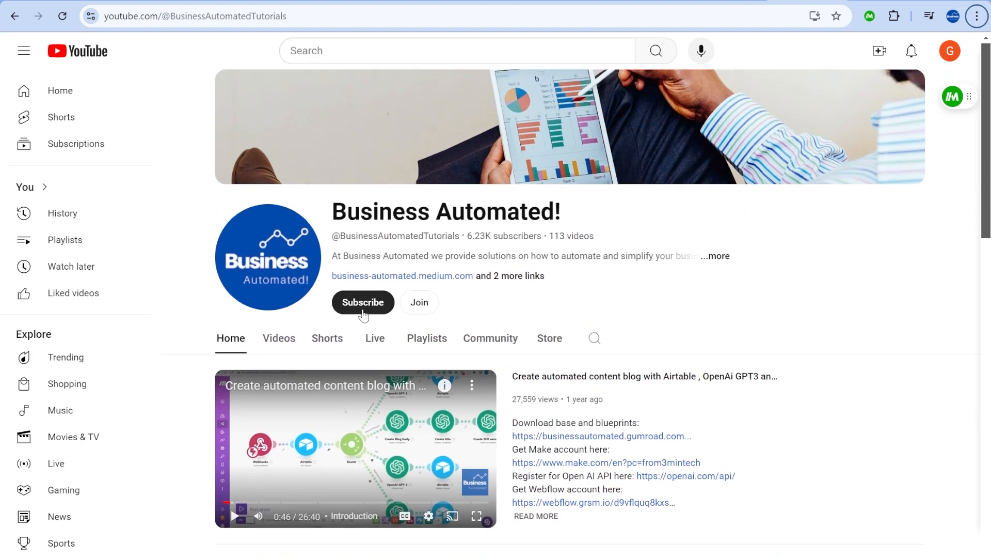
{"action": "scroll", "coordinate": [363, 314], "scroll_direction": "down", "scroll_amount": 3}
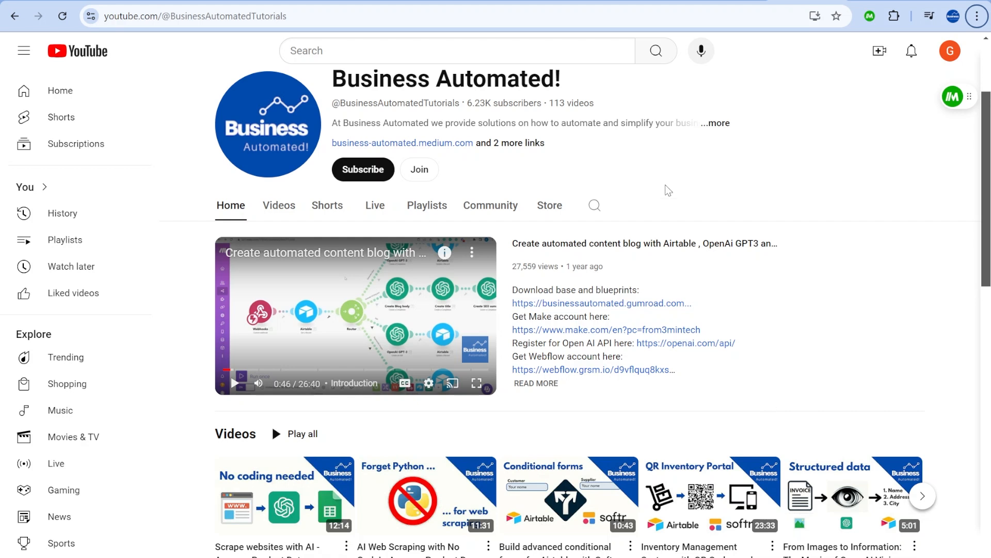
{"action": "left_click", "coordinate": [424, 178]}
{"action": "scroll", "coordinate": [611, 372], "scroll_direction": "down", "scroll_amount": 3}
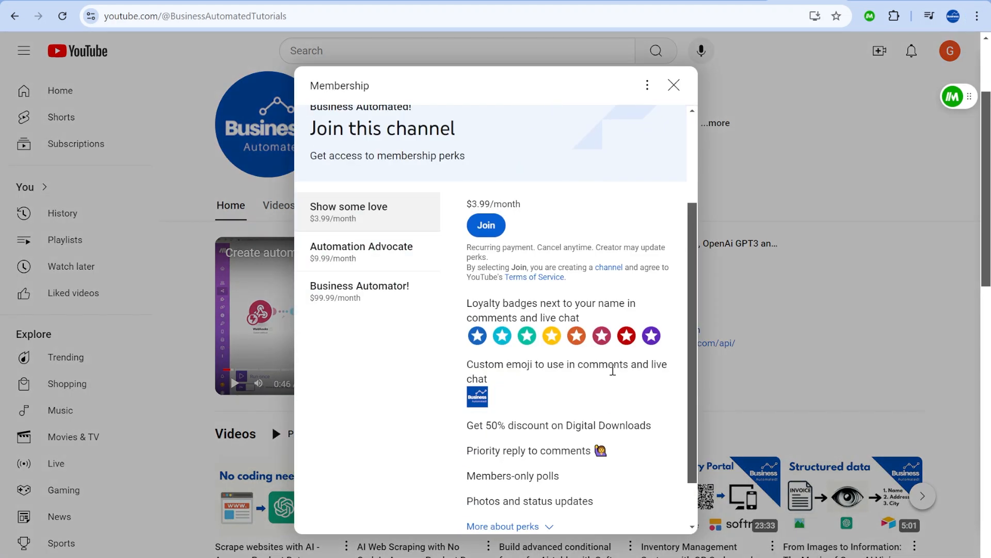
{"action": "left_click", "coordinate": [399, 263]}
{"action": "left_click", "coordinate": [361, 325]}
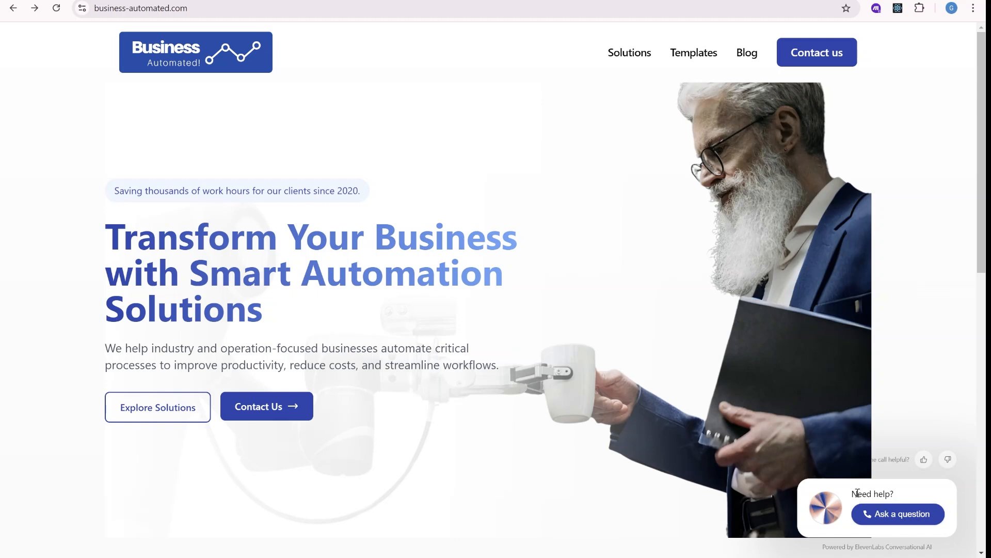
- Start a voice conversation with the support agent on the business-automated.com home page and look over the tools listed there
{"action": "left_click", "coordinate": [911, 518]}
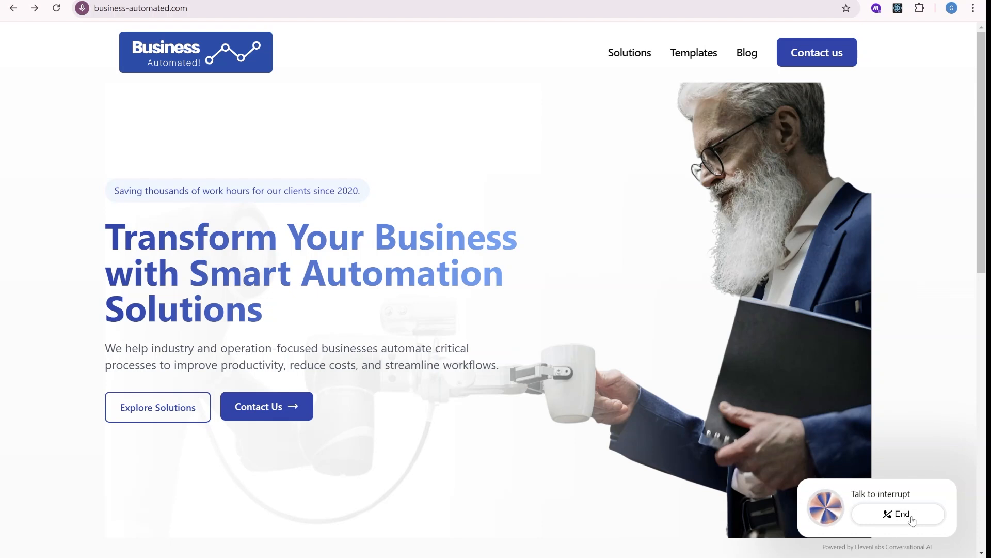
{"action": "scroll", "coordinate": [810, 366], "scroll_direction": "down", "scroll_amount": 6}
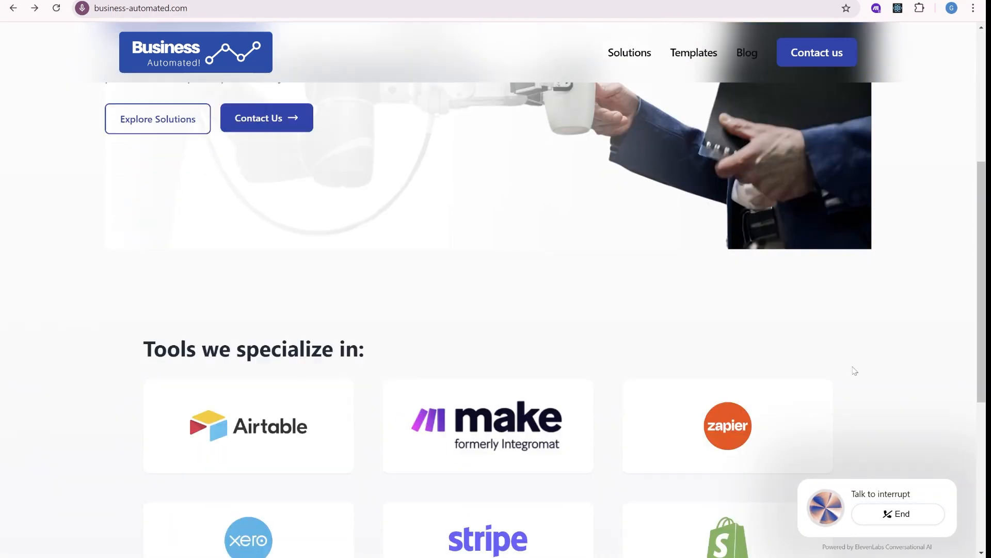
{"action": "scroll", "coordinate": [871, 380], "scroll_direction": "down", "scroll_amount": 5}
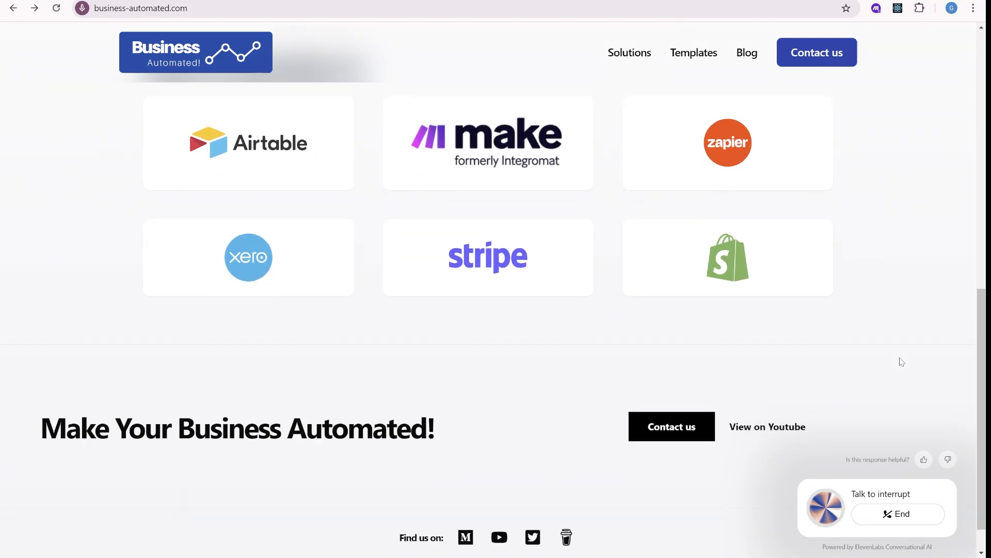
{"action": "scroll", "coordinate": [894, 356], "scroll_direction": "up", "scroll_amount": 3}
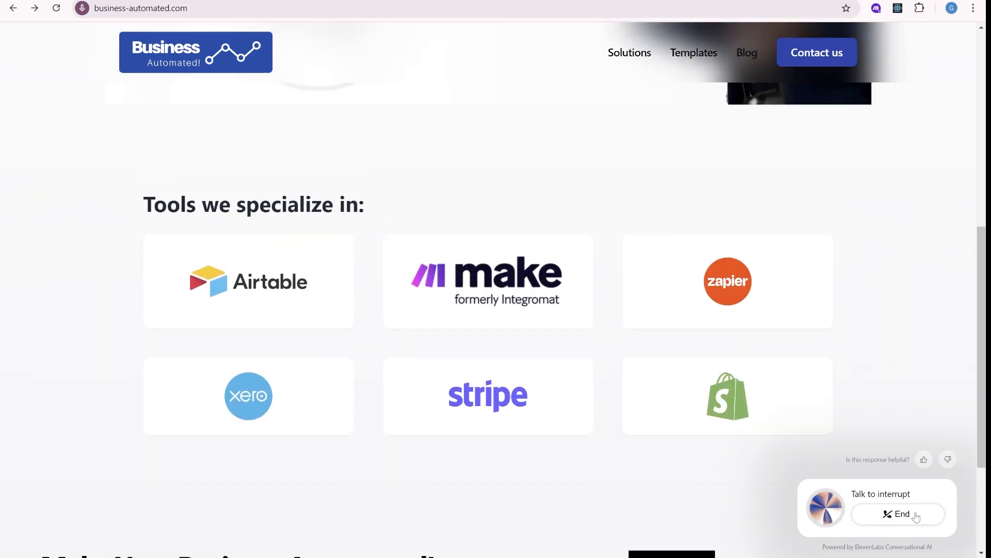
{"action": "scroll", "coordinate": [717, 323], "scroll_direction": "up", "scroll_amount": 8}
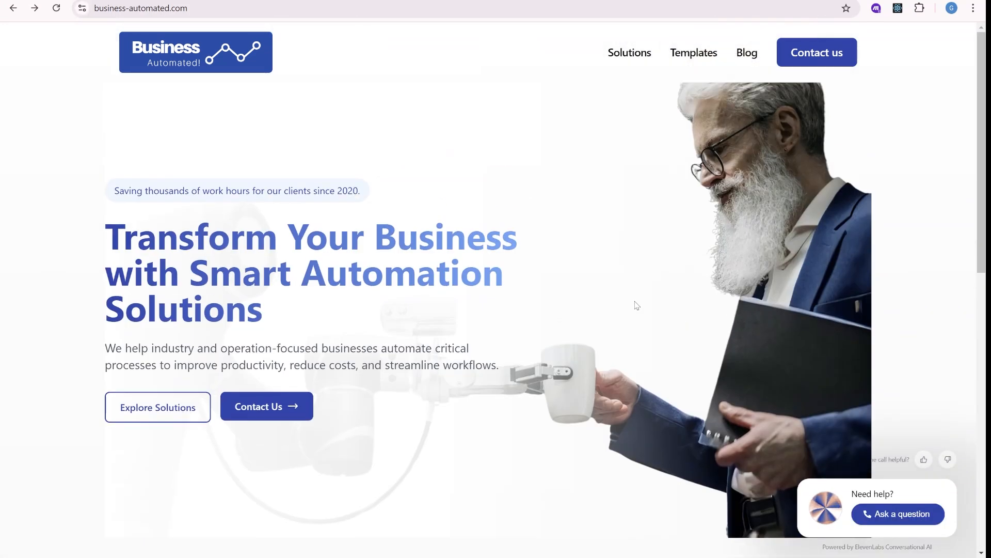
- Browse the posts on the website's blog page and ask the voice agent a question from there
{"action": "left_click", "coordinate": [242, 56]}
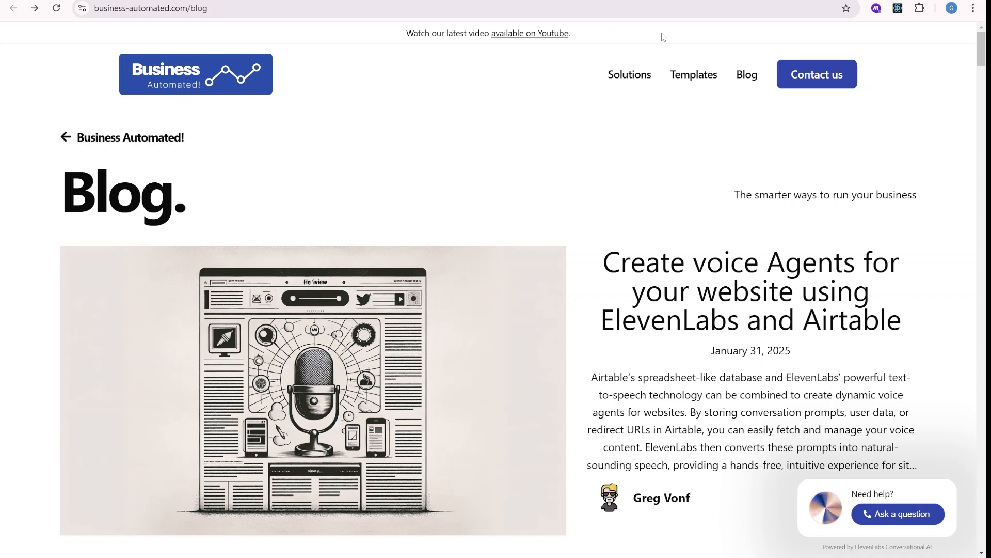
{"action": "scroll", "coordinate": [713, 155], "scroll_direction": "down", "scroll_amount": 10}
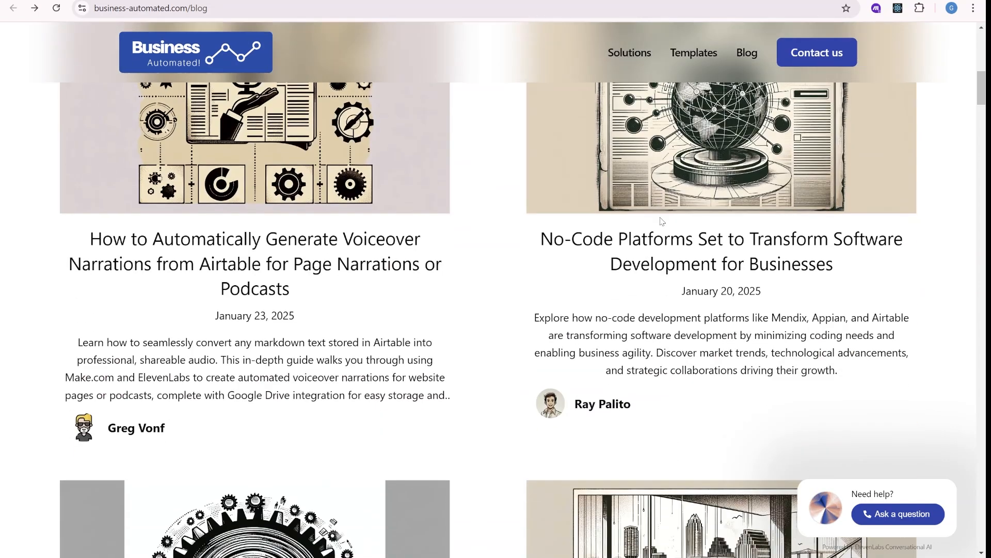
{"action": "scroll", "coordinate": [671, 233], "scroll_direction": "down", "scroll_amount": 20}
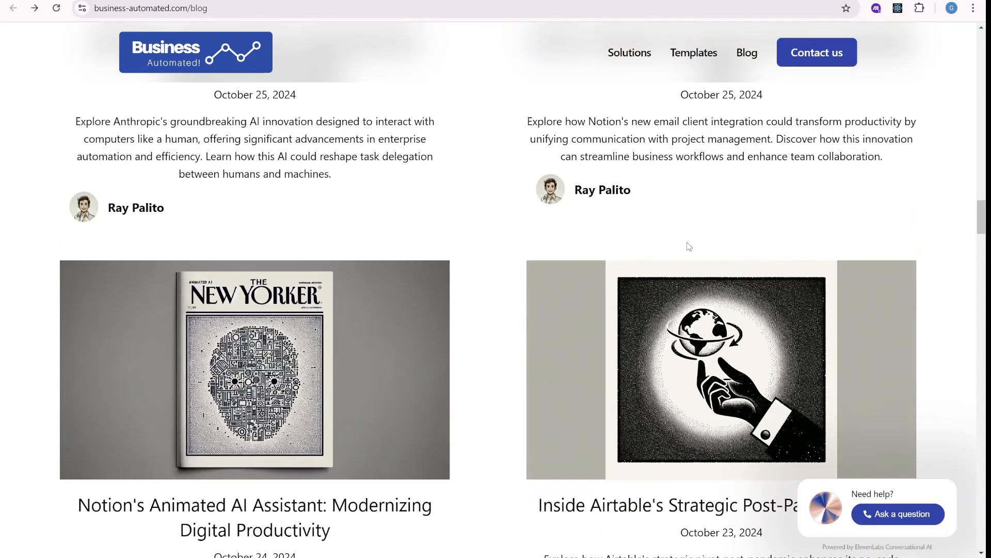
{"action": "scroll", "coordinate": [690, 246], "scroll_direction": "down", "scroll_amount": 6}
{"action": "scroll", "coordinate": [719, 394], "scroll_direction": "down", "scroll_amount": 12}
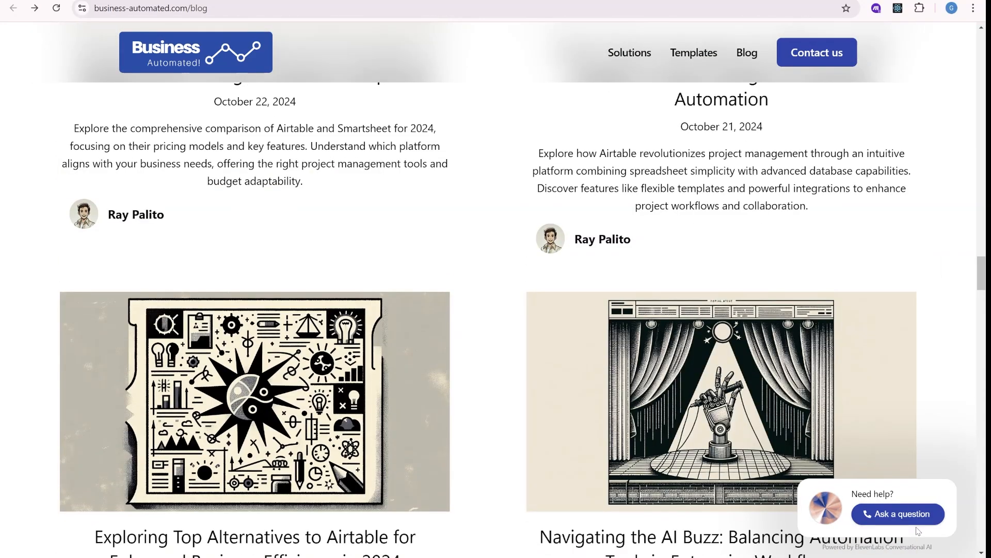
{"action": "left_click", "coordinate": [911, 519]}
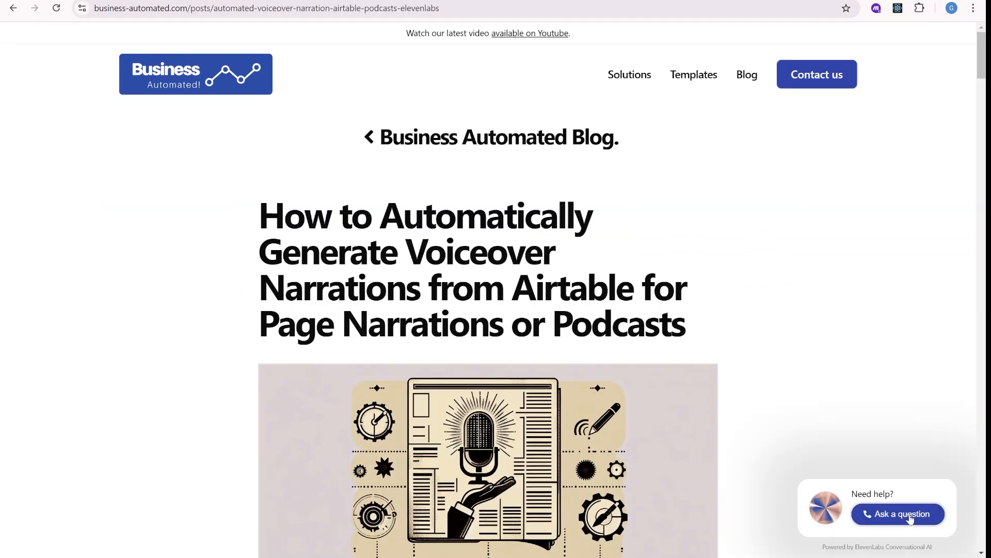
- Read through the article on generating voiceover narrations from Airtable, including its overview, Airtable setup and webhook script sections
{"action": "scroll", "coordinate": [759, 294], "scroll_direction": "down", "scroll_amount": 7}
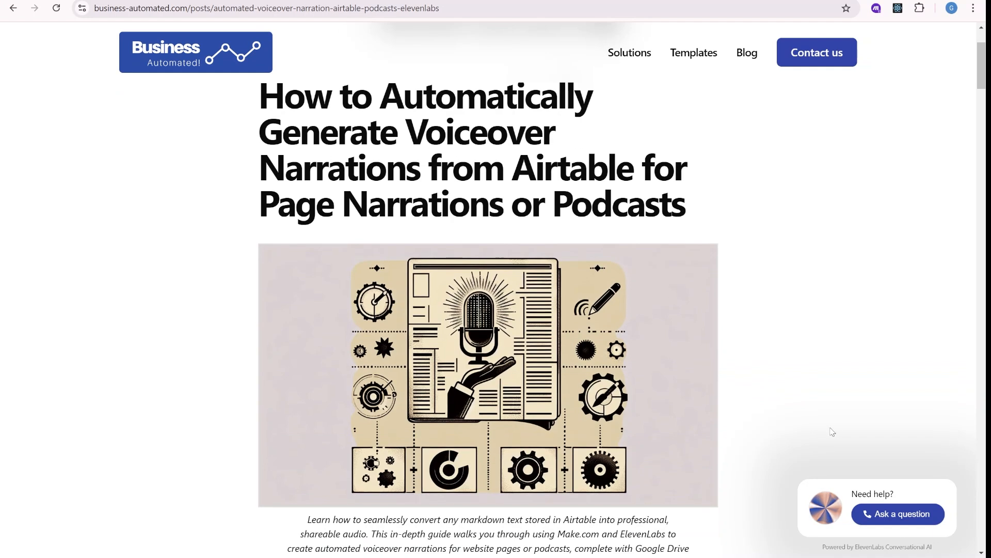
{"action": "key", "text": "alt"}
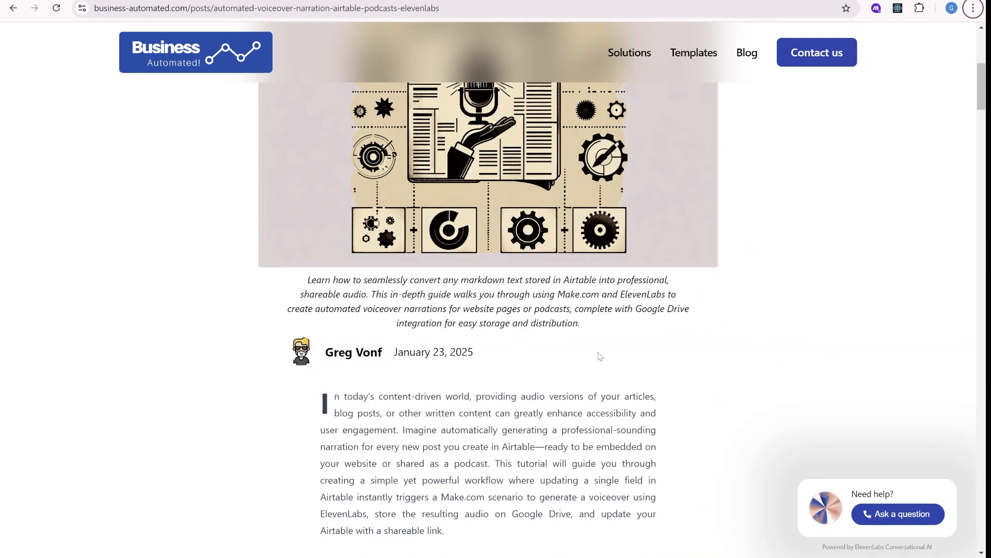
{"action": "scroll", "coordinate": [599, 356], "scroll_direction": "down", "scroll_amount": 8}
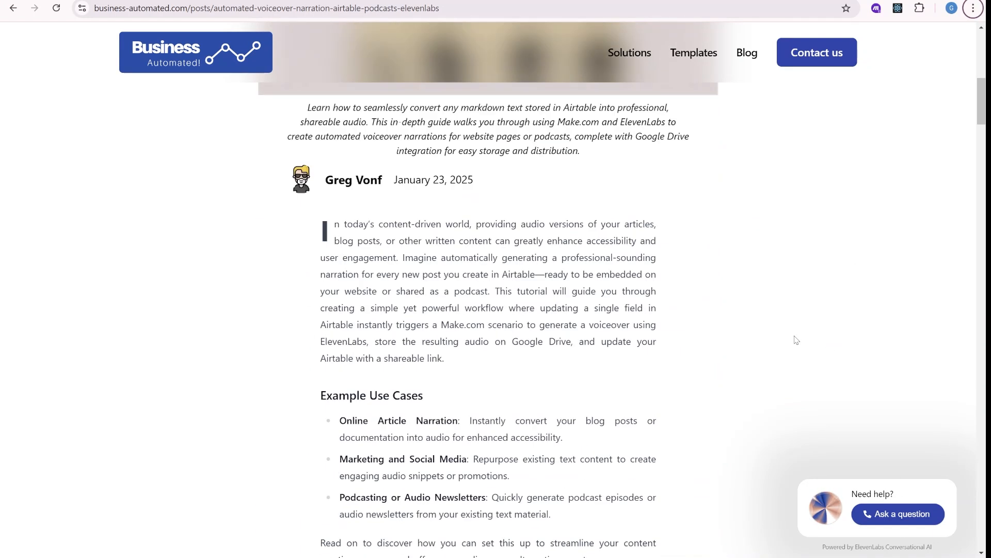
{"action": "scroll", "coordinate": [451, 273], "scroll_direction": "down", "scroll_amount": 8}
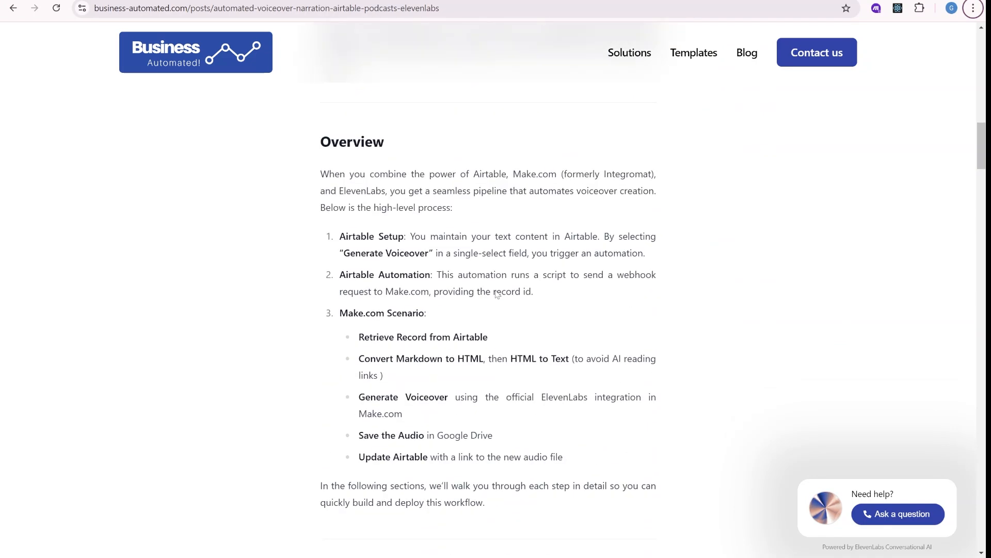
{"action": "scroll", "coordinate": [469, 339], "scroll_direction": "up", "scroll_amount": 18}
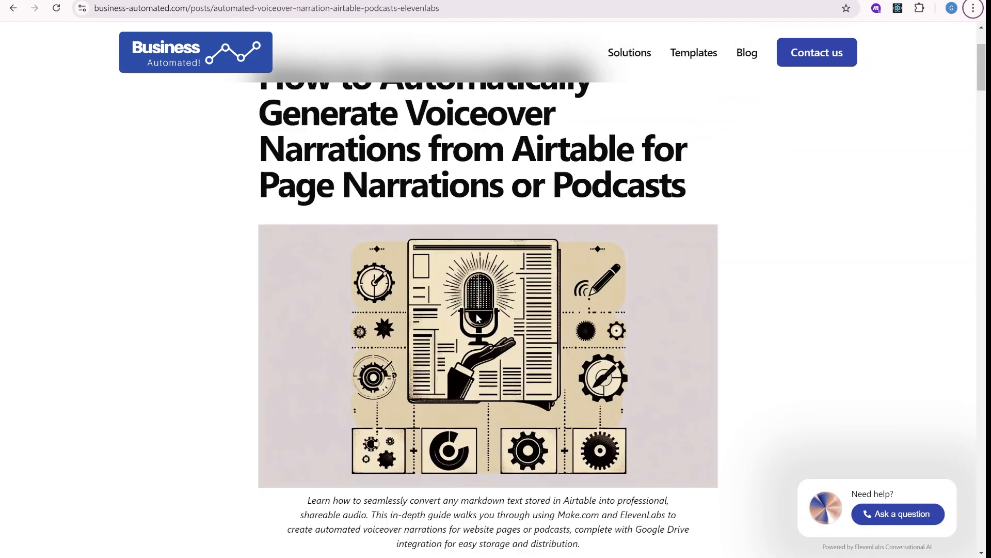
{"action": "scroll", "coordinate": [473, 310], "scroll_direction": "down", "scroll_amount": 20}
{"action": "scroll", "coordinate": [500, 317], "scroll_direction": "down", "scroll_amount": 20}
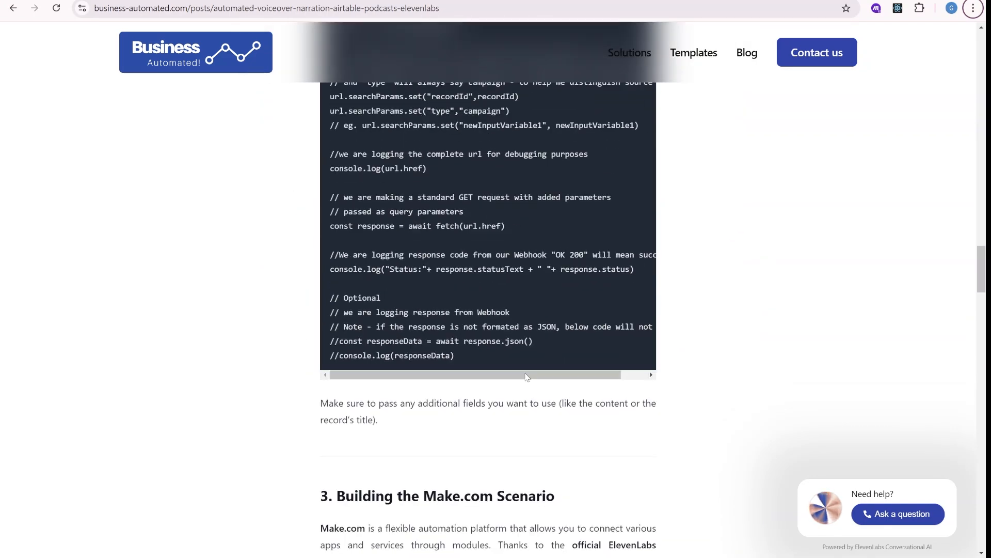
{"action": "scroll", "coordinate": [524, 447], "scroll_direction": "down", "scroll_amount": 5}
{"action": "scroll", "coordinate": [523, 436], "scroll_direction": "up", "scroll_amount": 15}
{"action": "scroll", "coordinate": [523, 430], "scroll_direction": "up", "scroll_amount": 15}
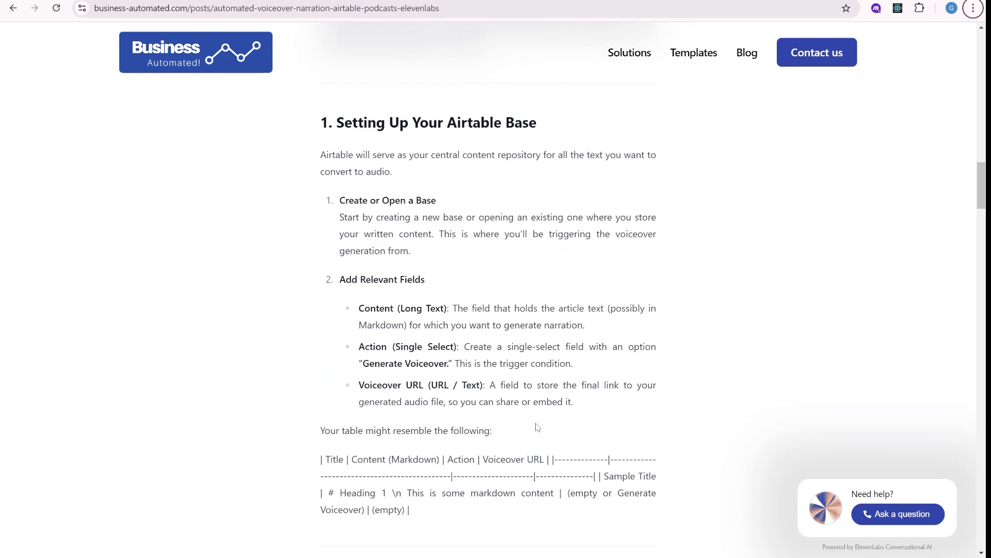
{"action": "scroll", "coordinate": [658, 336], "scroll_direction": "up", "scroll_amount": 6}
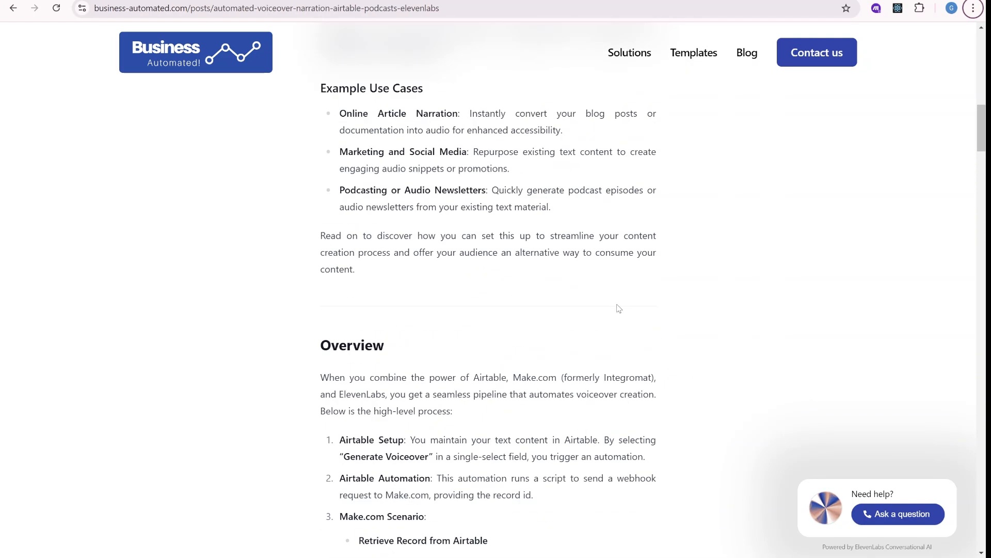
{"action": "scroll", "coordinate": [616, 315], "scroll_direction": "up", "scroll_amount": 15}
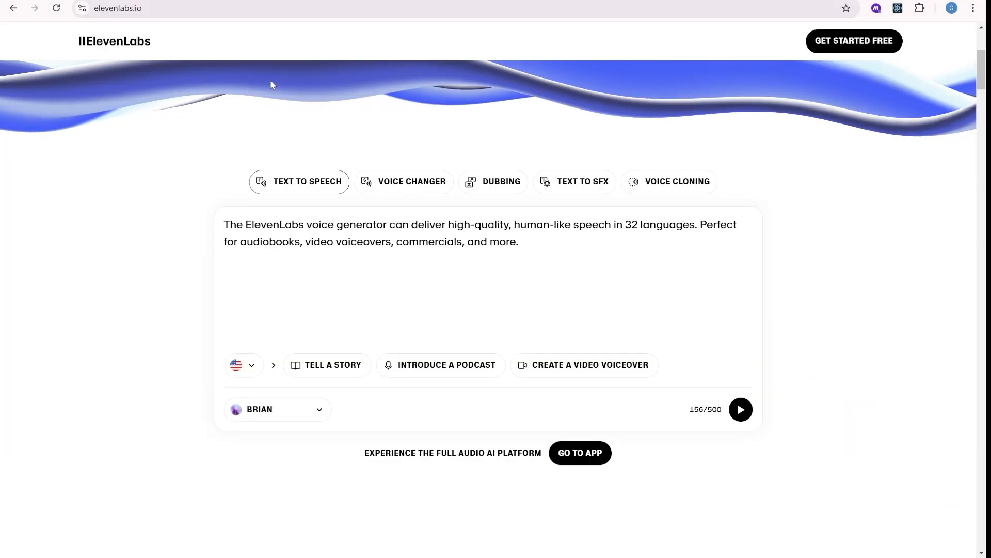
- Look over the ElevenLabs home page and its text-to-speech demo
{"action": "scroll", "coordinate": [423, 309], "scroll_direction": "up", "scroll_amount": 5}
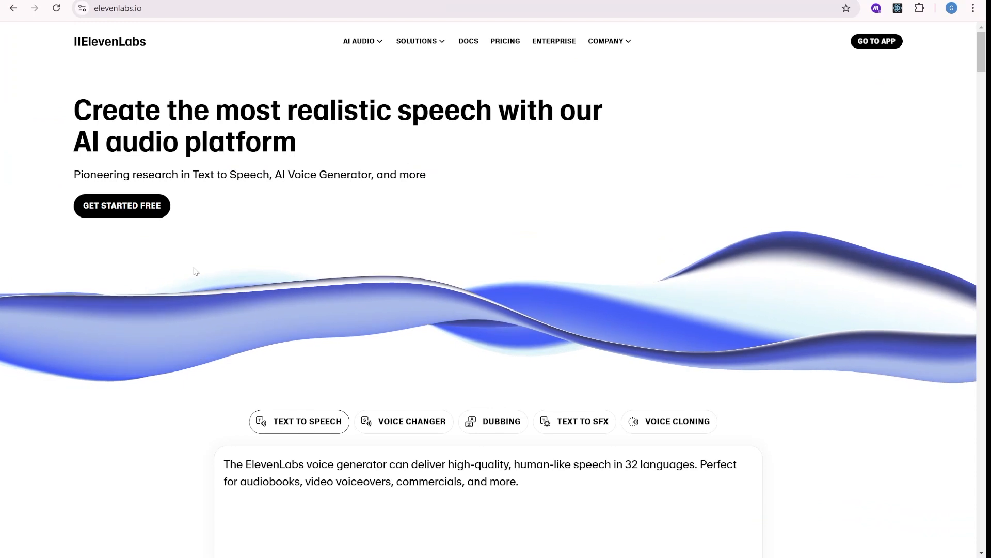
{"action": "scroll", "coordinate": [418, 383], "scroll_direction": "down", "scroll_amount": 5}
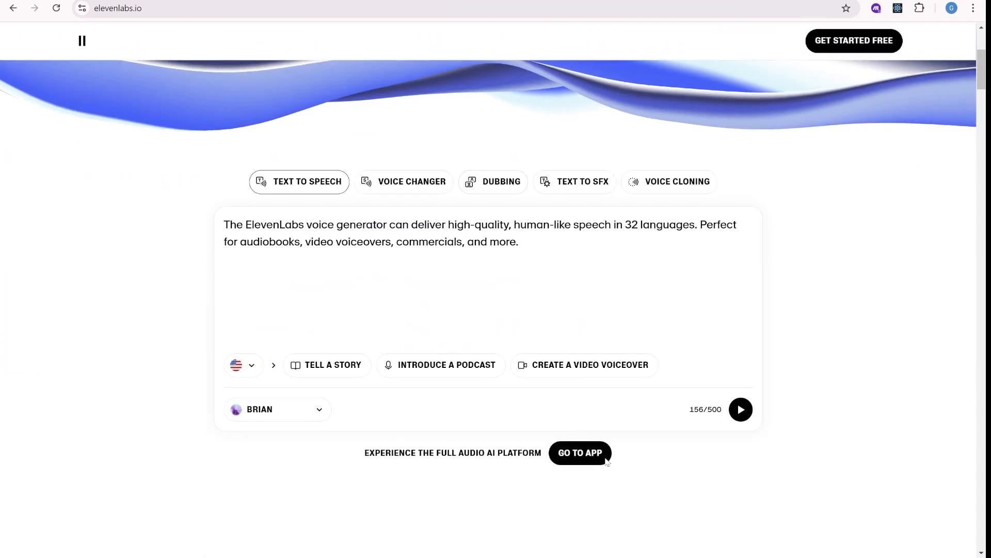
{"action": "scroll", "coordinate": [417, 383], "scroll_direction": "up", "scroll_amount": 2}
{"action": "left_click", "coordinate": [348, 362]}
- Look over the Support agent's settings in the ElevenLabs AI Agents area, from the system prompt up to the agent language
{"action": "left_click_drag", "start_coordinate": [613, 370], "coordinate": [177, 313]}
{"action": "scroll", "coordinate": [832, 451], "scroll_direction": "down", "scroll_amount": 3}
{"action": "scroll", "coordinate": [466, 379], "scroll_direction": "up", "scroll_amount": 6}
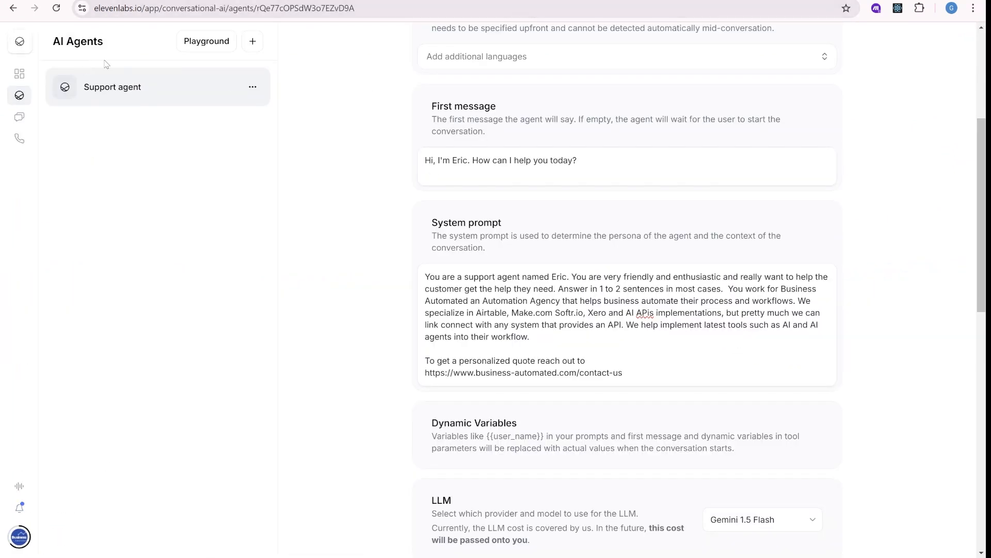
{"action": "scroll", "coordinate": [565, 234], "scroll_direction": "up", "scroll_amount": 5}
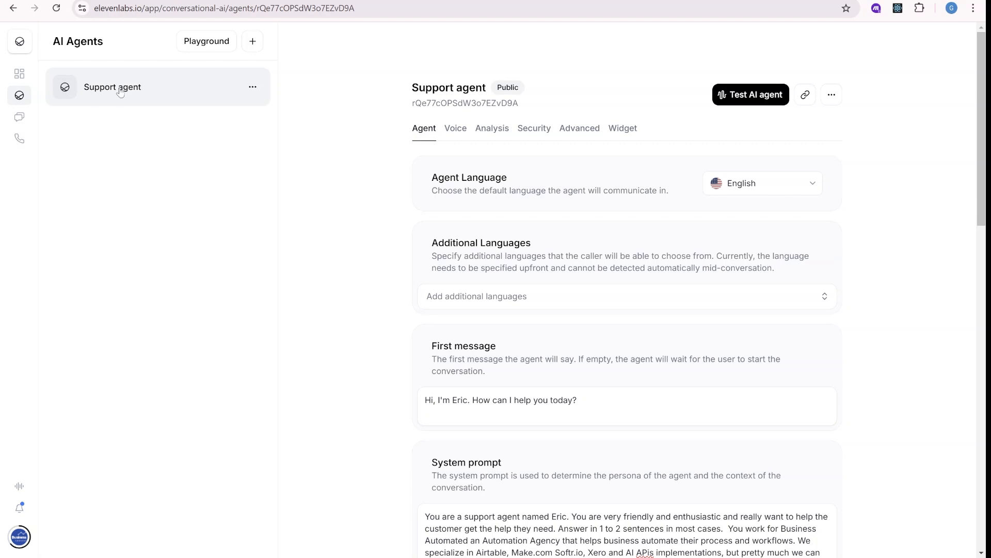
- View the templates offered for creating an AI agent and dismiss the form without creating one
{"action": "left_click", "coordinate": [250, 47]}
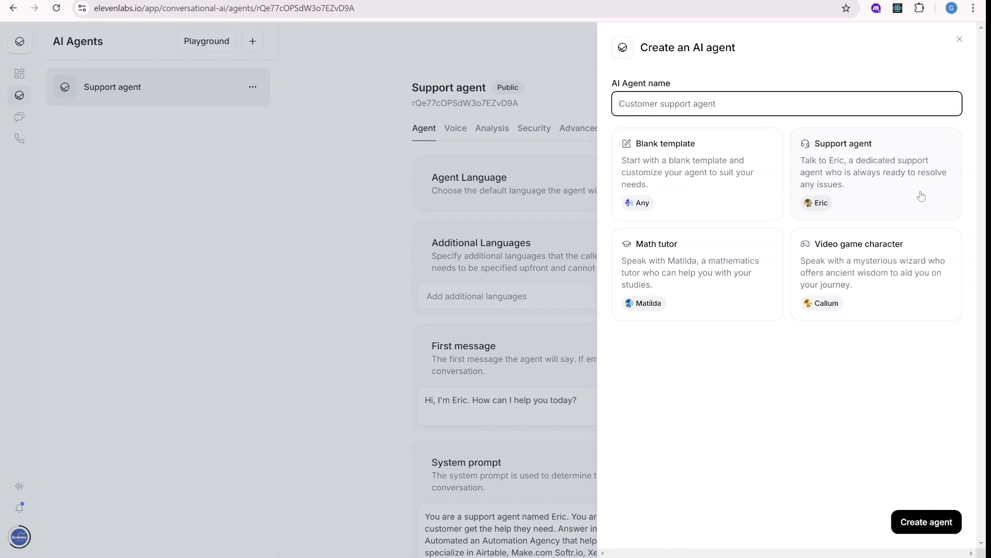
{"action": "left_click", "coordinate": [451, 275]}
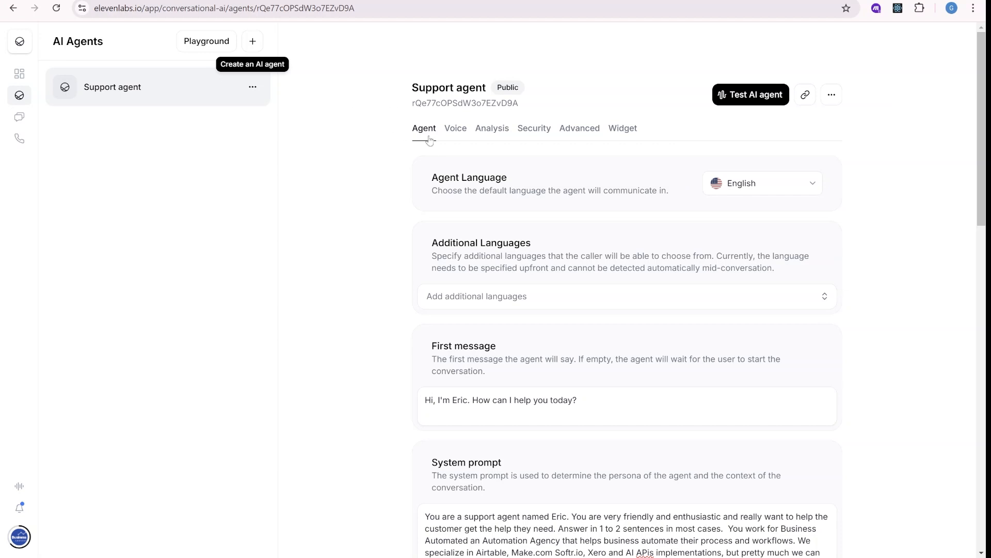
- Highlight and review the Support agent's first message and system prompt
{"action": "scroll", "coordinate": [645, 310], "scroll_direction": "down", "scroll_amount": 2}
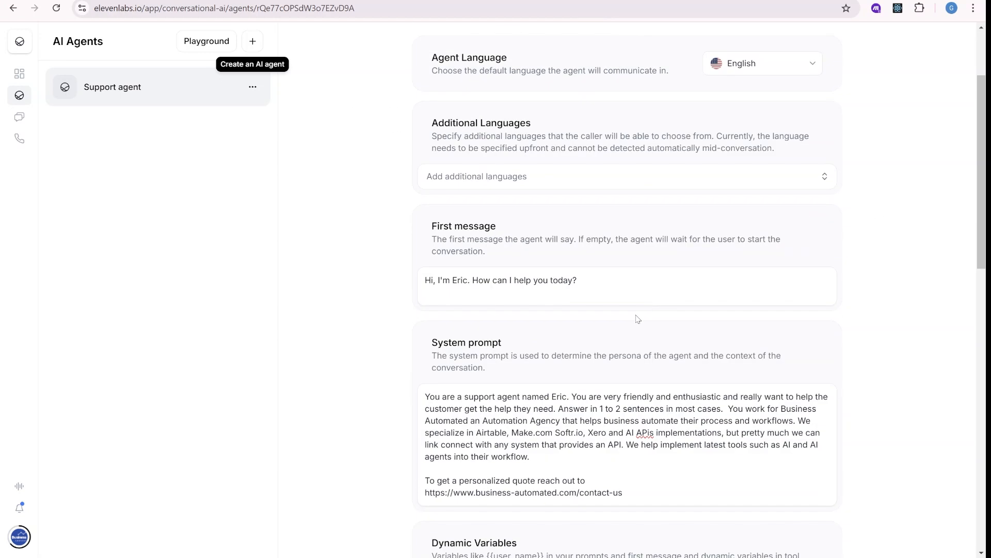
{"action": "left_click_drag", "start_coordinate": [637, 304], "coordinate": [344, 266]}
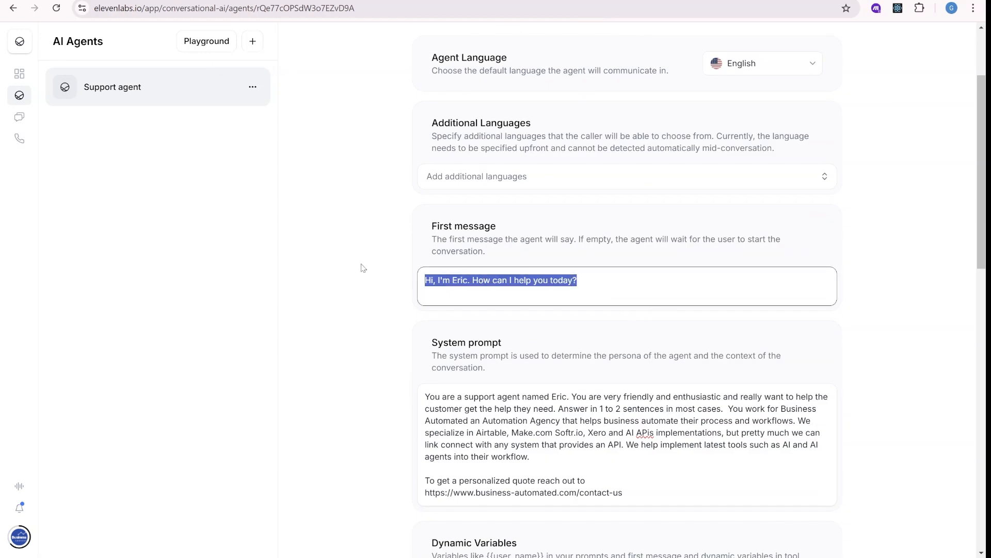
{"action": "scroll", "coordinate": [681, 417], "scroll_direction": "down", "scroll_amount": 2}
{"action": "left_click_drag", "start_coordinate": [639, 373], "coordinate": [386, 281]}
{"action": "left_click", "coordinate": [709, 314]}
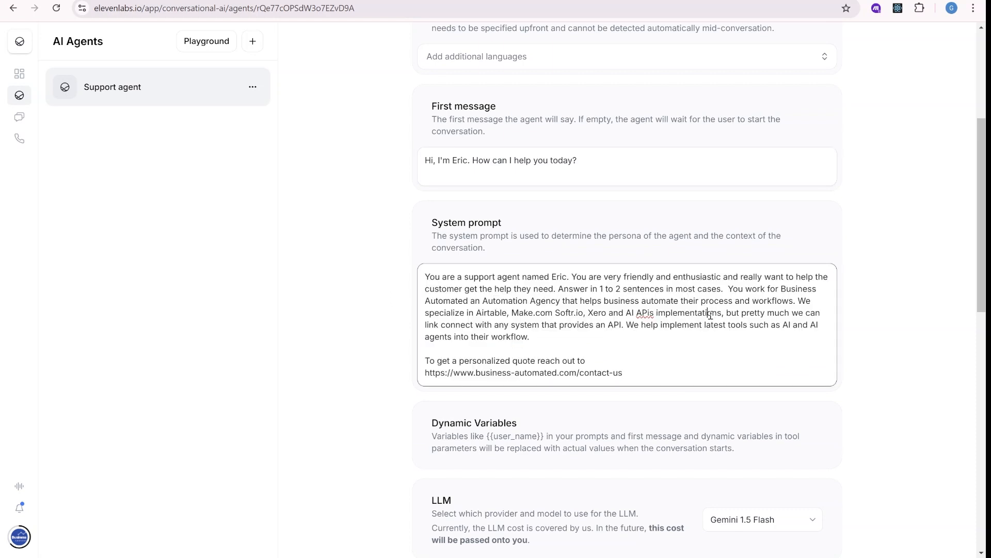
{"action": "scroll", "coordinate": [532, 219], "scroll_direction": "down", "scroll_amount": 1}
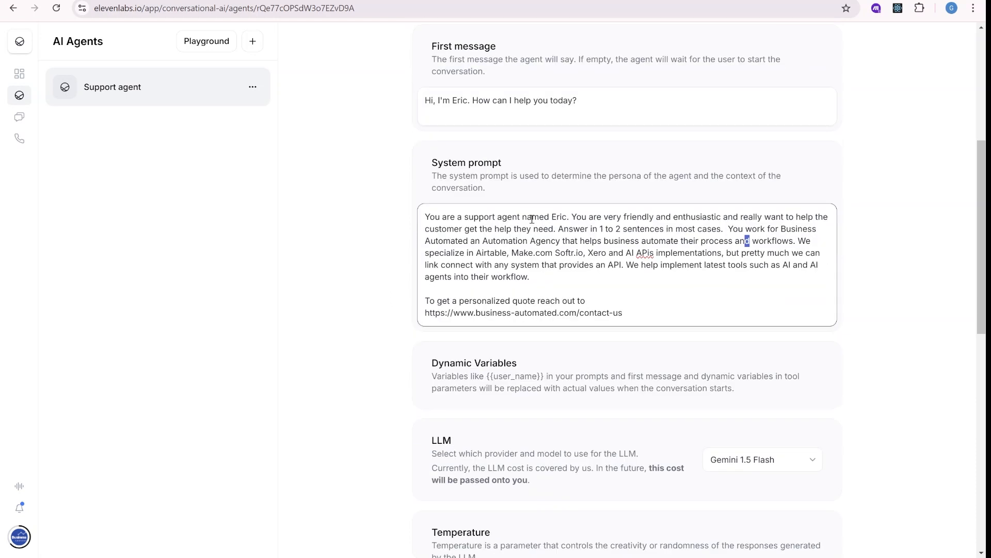
- Review the Support agent's settings from the system prompt through LLM, temperature and token limit to the knowledge base and tools
{"action": "left_click_drag", "start_coordinate": [506, 201], "coordinate": [428, 164]}
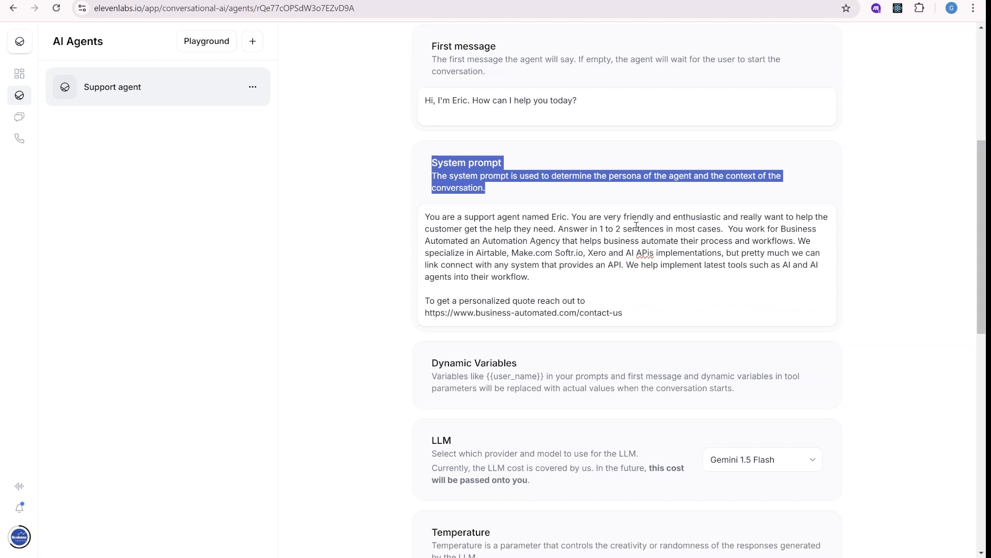
{"action": "scroll", "coordinate": [637, 226], "scroll_direction": "down", "scroll_amount": 1}
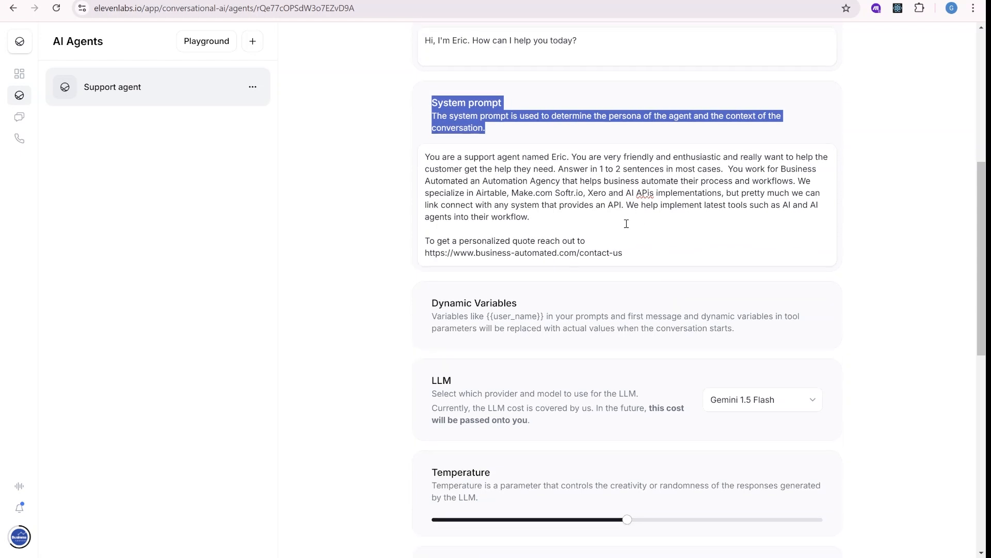
{"action": "scroll", "coordinate": [626, 223], "scroll_direction": "down", "scroll_amount": 3}
{"action": "scroll", "coordinate": [558, 232], "scroll_direction": "down", "scroll_amount": 2}
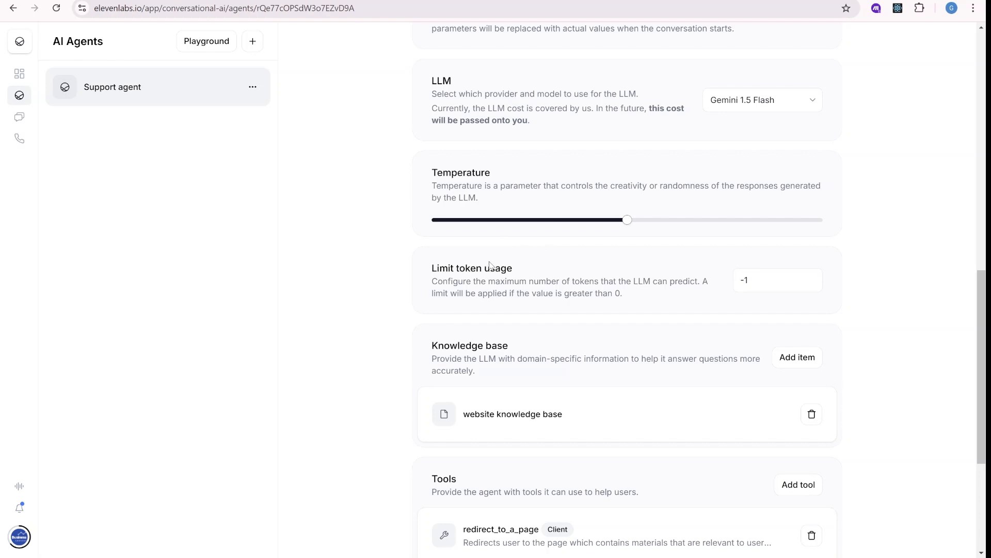
{"action": "scroll", "coordinate": [547, 365], "scroll_direction": "down", "scroll_amount": 1}
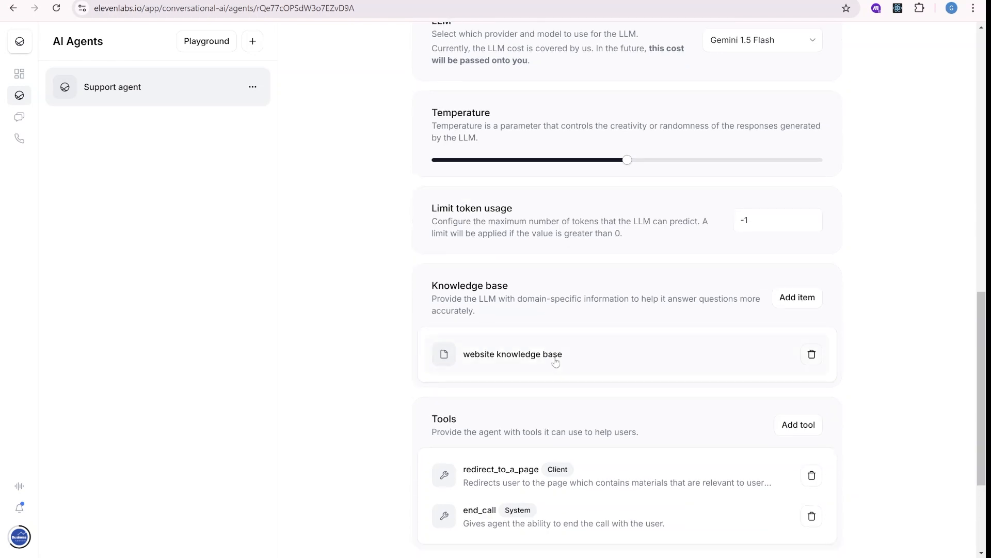
{"action": "scroll", "coordinate": [538, 275], "scroll_direction": "down", "scroll_amount": 1}
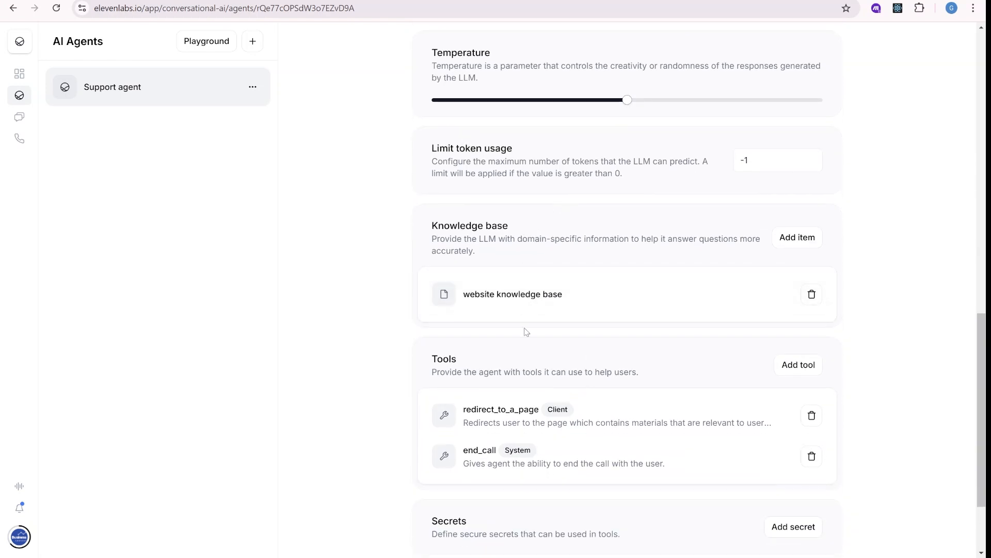
- Highlight the knowledge base description, view the URL option for adding an item, and dismiss the form without adding anything
{"action": "left_click_drag", "start_coordinate": [490, 265], "coordinate": [394, 243]}
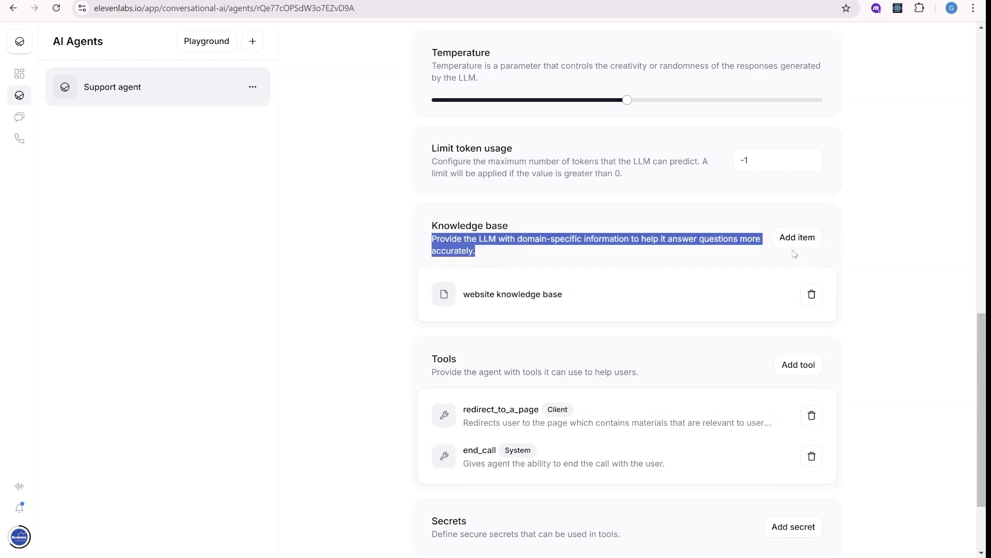
{"action": "left_click", "coordinate": [800, 239]}
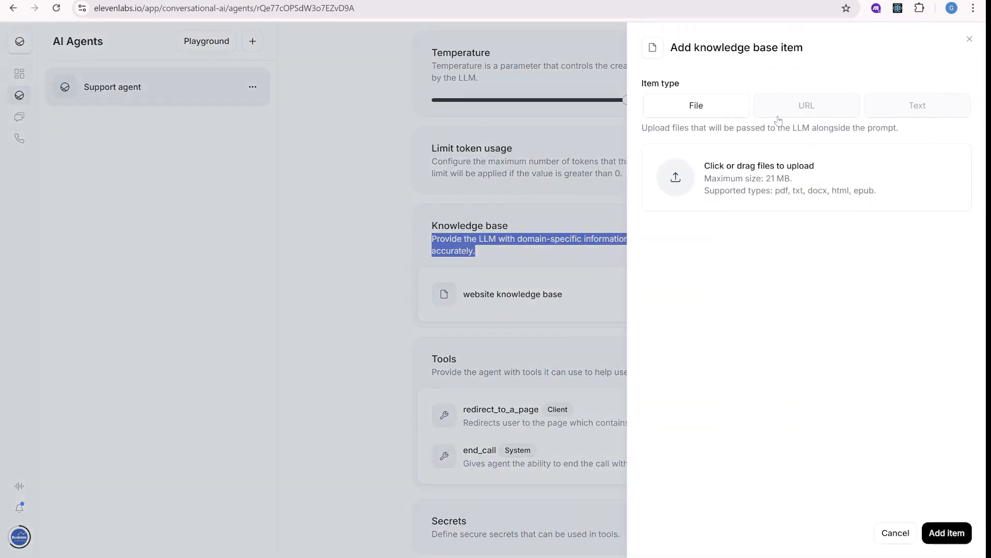
{"action": "left_click", "coordinate": [795, 113]}
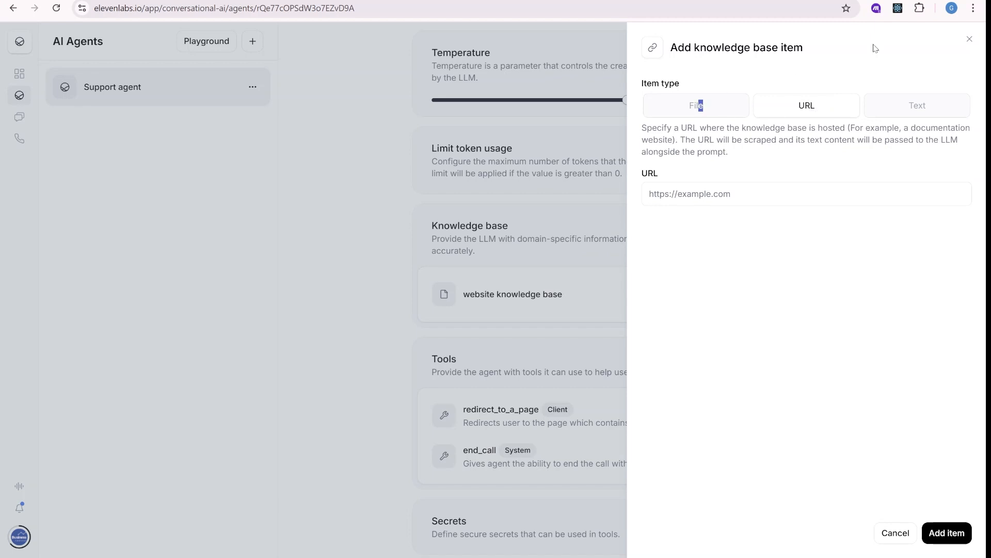
{"action": "left_click", "coordinate": [970, 39]}
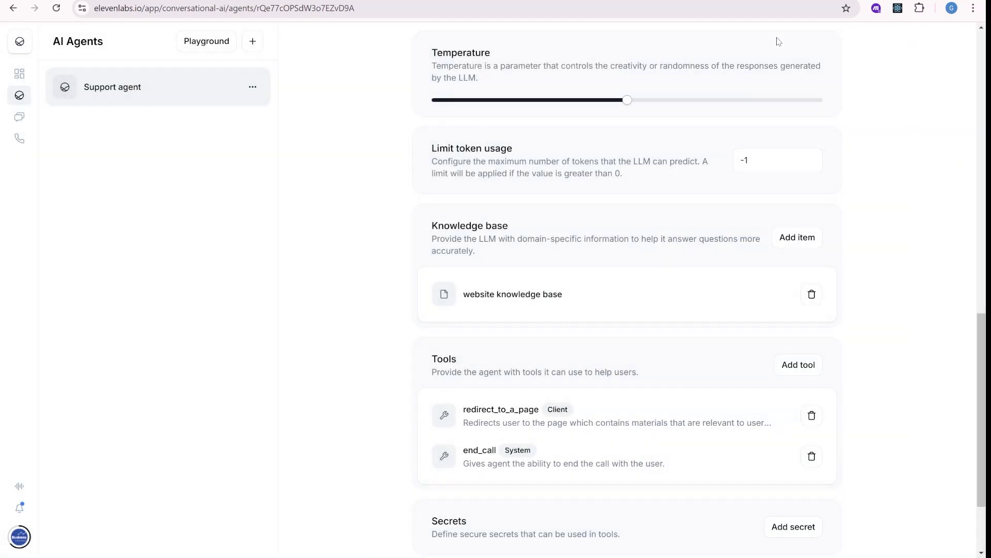
- Read through the extracted data of the "website knowledge base" item to its end and close it
{"action": "left_click", "coordinate": [557, 300]}
{"action": "scroll", "coordinate": [857, 217], "scroll_direction": "down", "scroll_amount": 9}
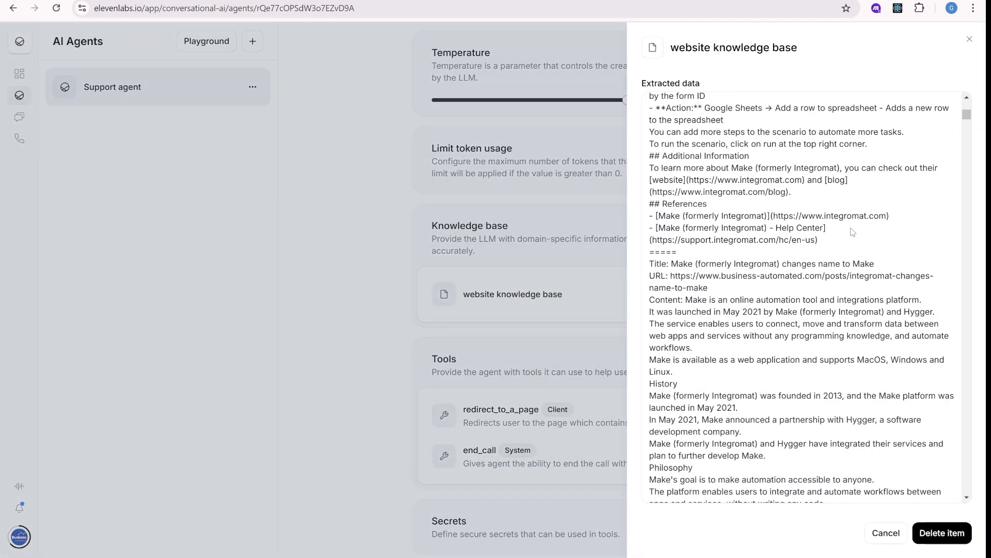
{"action": "left_click_drag", "start_coordinate": [967, 115], "coordinate": [967, 488]}
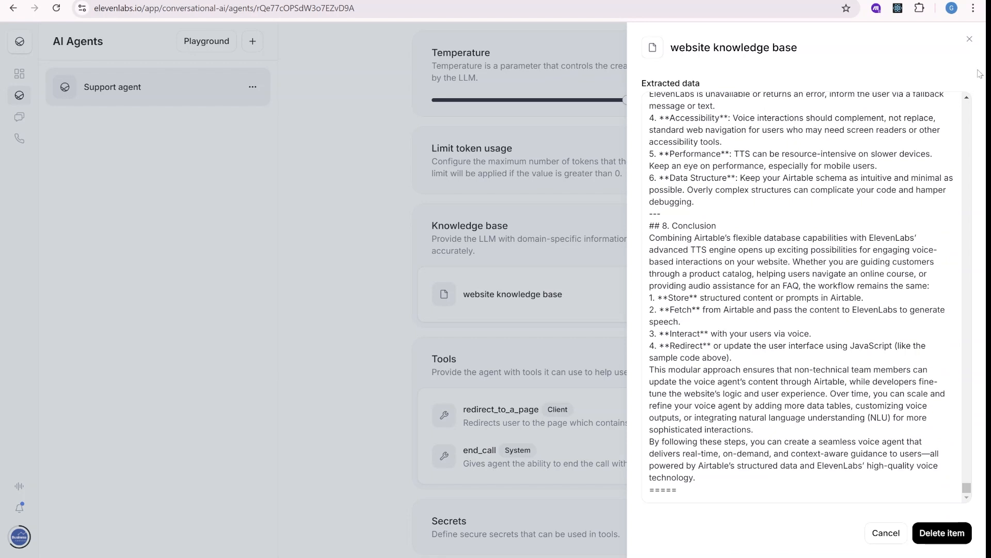
{"action": "left_click", "coordinate": [967, 41]}
- Look over the Support agent's tools, then its Voice, Analysis, Security and Advanced settings
{"action": "scroll", "coordinate": [511, 361], "scroll_direction": "down", "scroll_amount": 2}
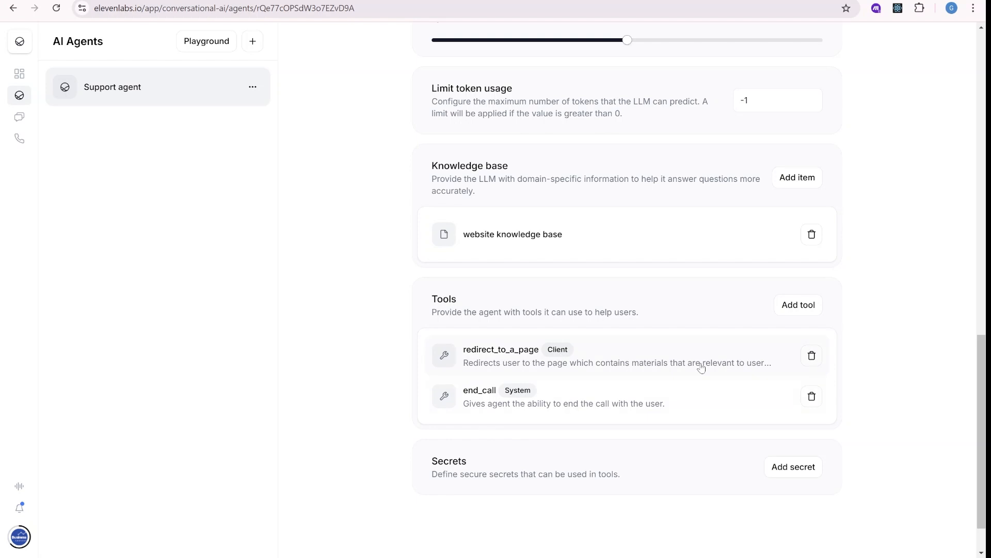
{"action": "scroll", "coordinate": [671, 366], "scroll_direction": "up", "scroll_amount": 15}
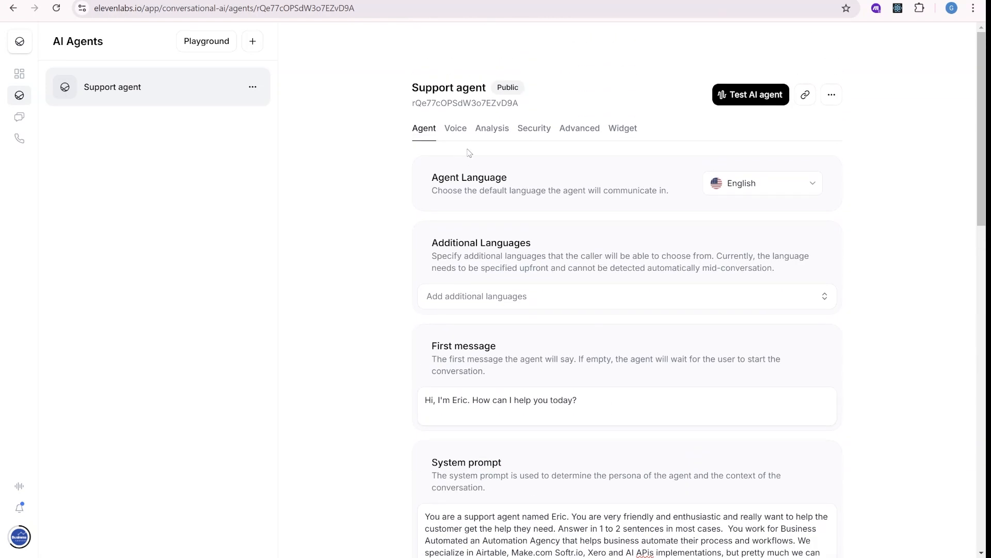
{"action": "left_click", "coordinate": [457, 132]}
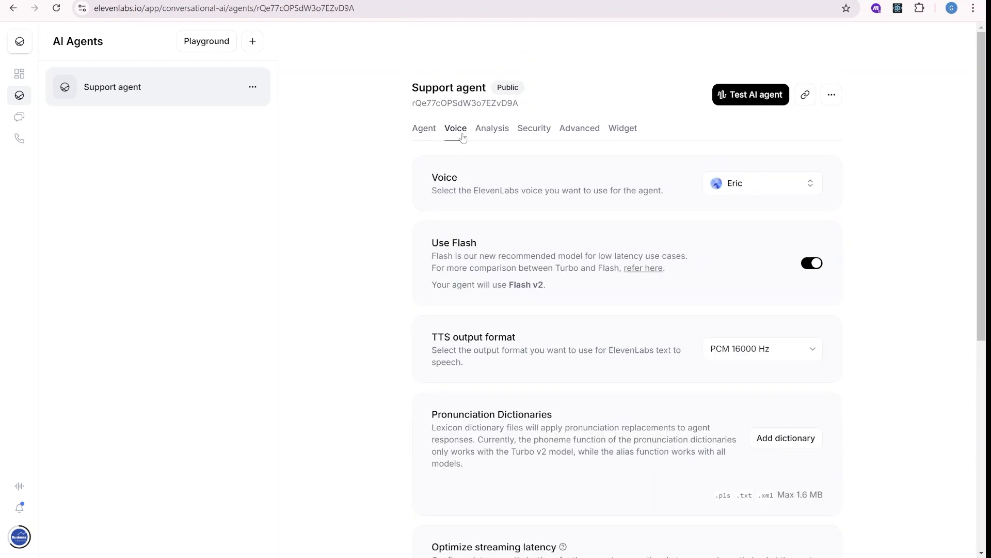
{"action": "left_click", "coordinate": [488, 134]}
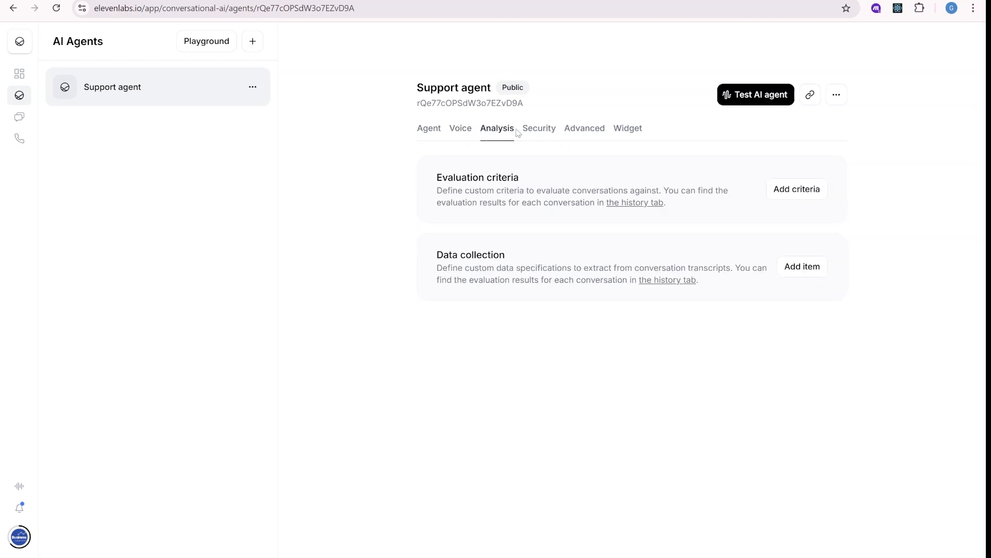
{"action": "left_click", "coordinate": [534, 133]}
{"action": "left_click", "coordinate": [581, 135]}
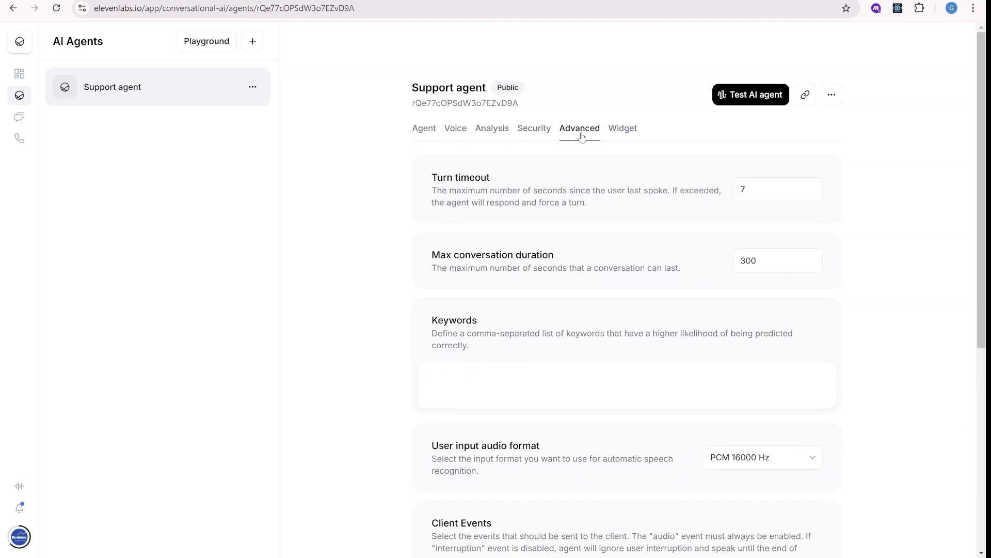
- Open the agent's Widget settings and view the full length of the embed code snippet
{"action": "left_click", "coordinate": [630, 130]}
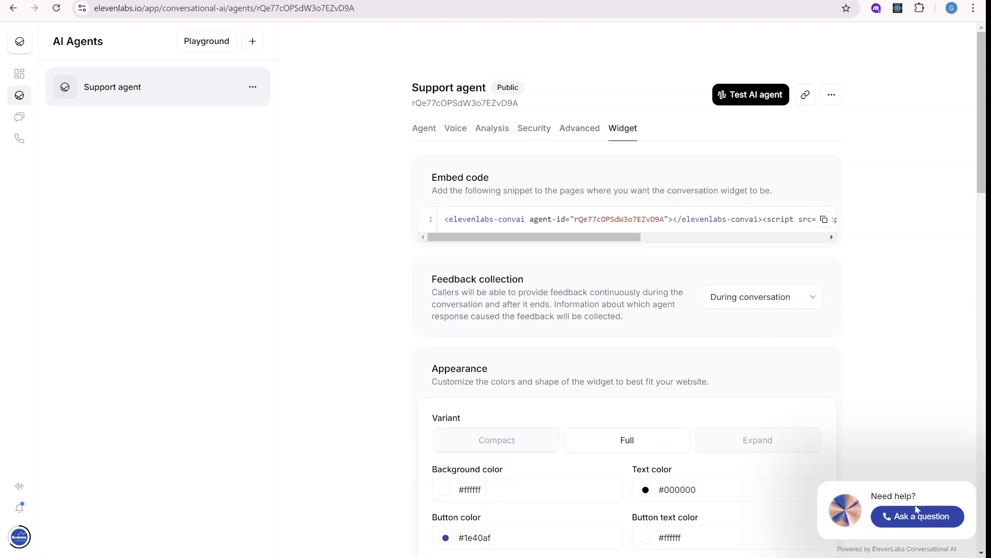
{"action": "left_click_drag", "start_coordinate": [453, 238], "coordinate": [714, 264]}
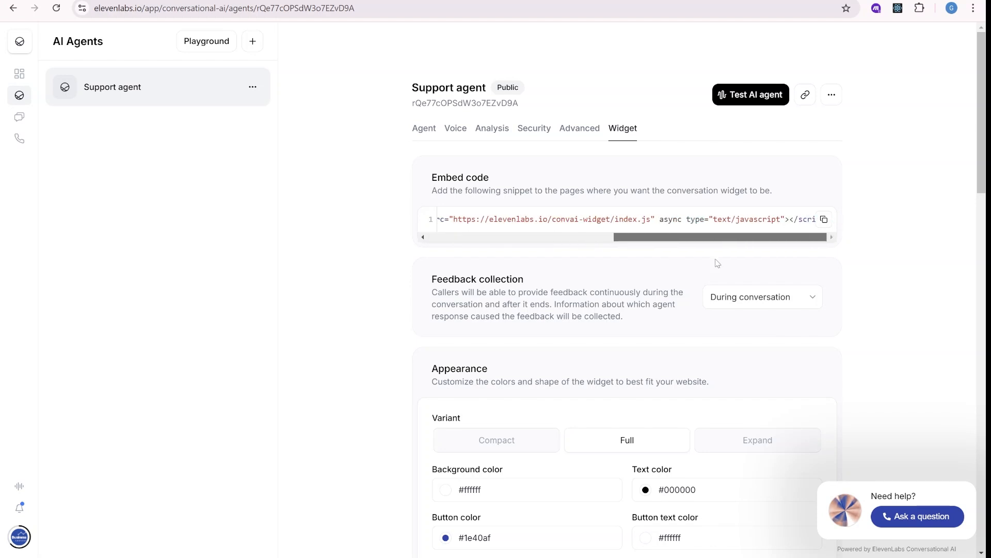
{"action": "left_click_drag", "start_coordinate": [761, 247], "coordinate": [512, 248]}
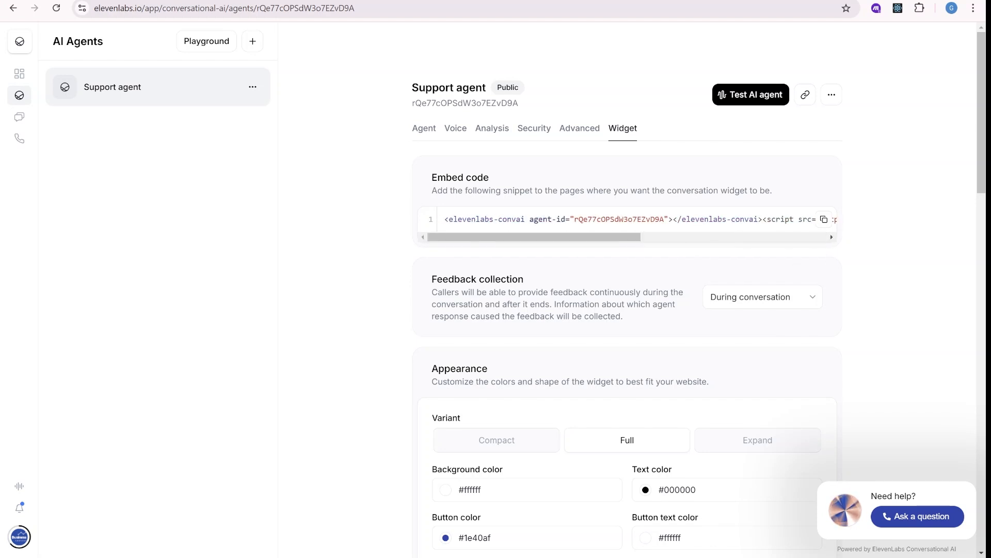
- Switch to the Business Automated blog post on voice agents and highlight the redirect_to_a_page function in its embed script
{"action": "key", "text": "ctrl+Tab"}
{"action": "scroll", "coordinate": [511, 262], "scroll_direction": "up", "scroll_amount": 3}
{"action": "left_click", "coordinate": [361, 228]}
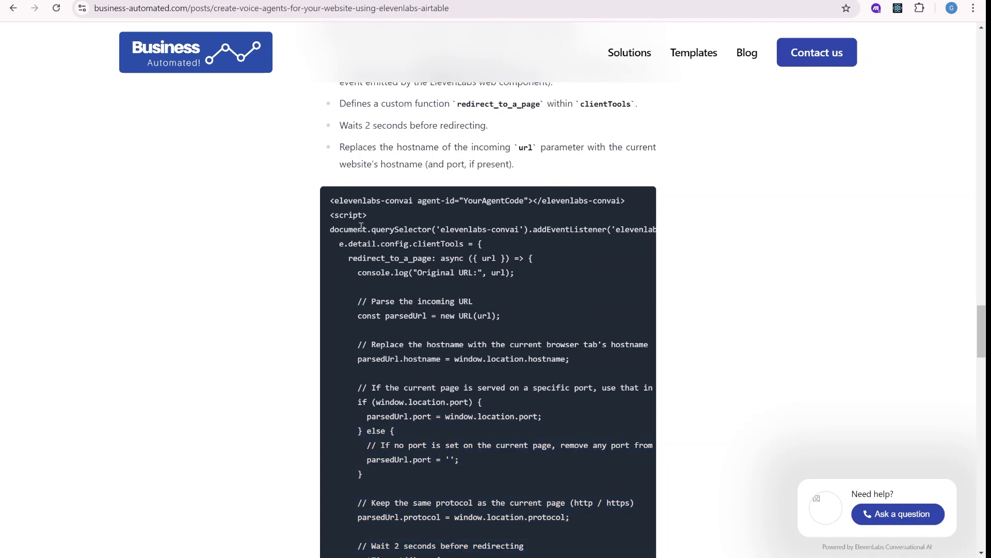
{"action": "left_click_drag", "start_coordinate": [358, 200], "coordinate": [572, 407]}
{"action": "scroll", "coordinate": [572, 407], "scroll_direction": "down", "scroll_amount": 2}
{"action": "left_click_drag", "start_coordinate": [509, 469], "coordinate": [350, 153]}
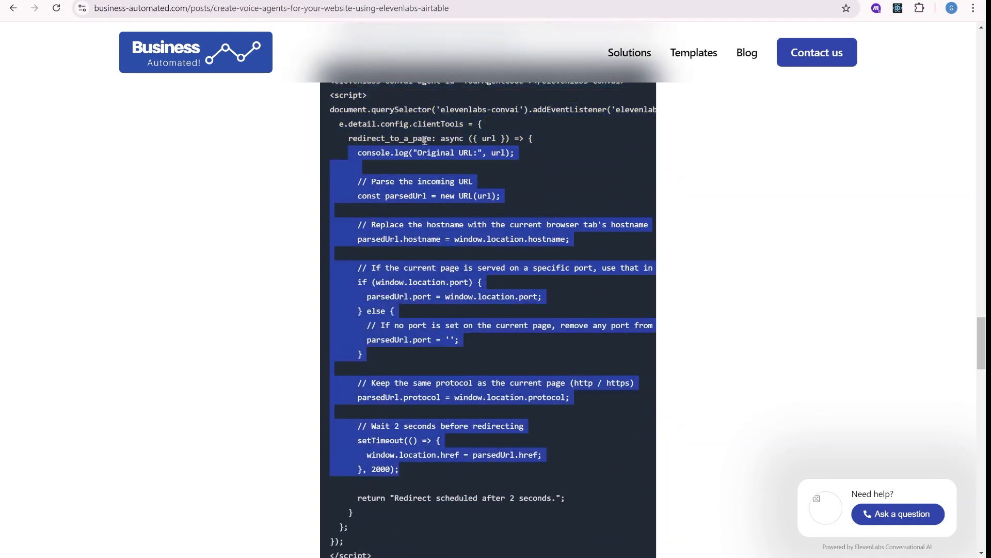
- Return to the ElevenLabs Support agent and review the knowledge base and tools in its Agent settings
{"action": "key", "text": "ctrl+Tab"}
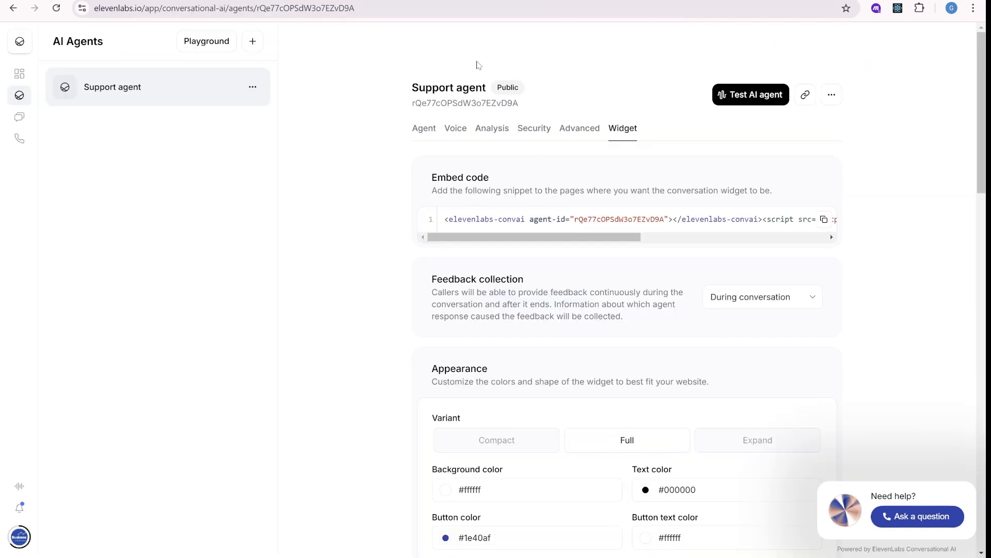
{"action": "left_click", "coordinate": [425, 132]}
{"action": "scroll", "coordinate": [555, 443], "scroll_direction": "down", "scroll_amount": 20}
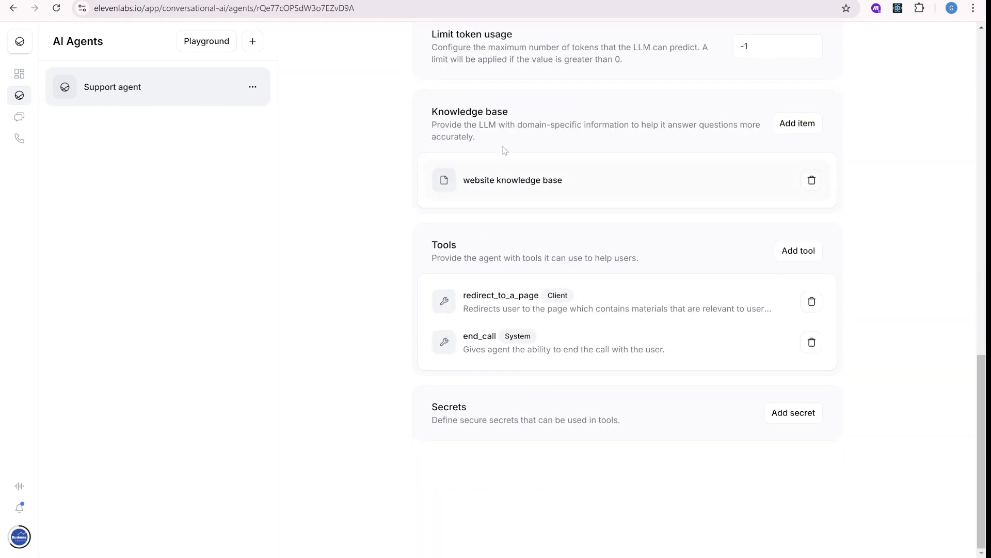
{"action": "scroll", "coordinate": [596, 190], "scroll_direction": "up", "scroll_amount": 4}
- Switch to the Airtable base "Business Automated content" and look across the fields of the Published blog posts
{"action": "key", "text": "ctrl+Tab"}
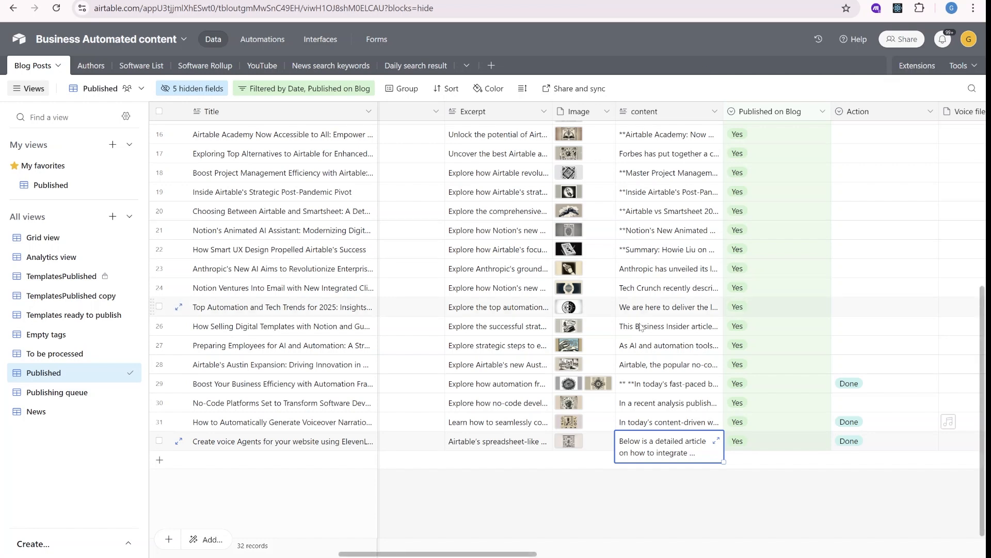
{"action": "scroll", "coordinate": [508, 310], "scroll_direction": "up", "scroll_amount": 3}
{"action": "scroll", "coordinate": [509, 400], "scroll_direction": "left", "scroll_amount": 5}
{"action": "scroll", "coordinate": [508, 401], "scroll_direction": "left", "scroll_amount": 5}
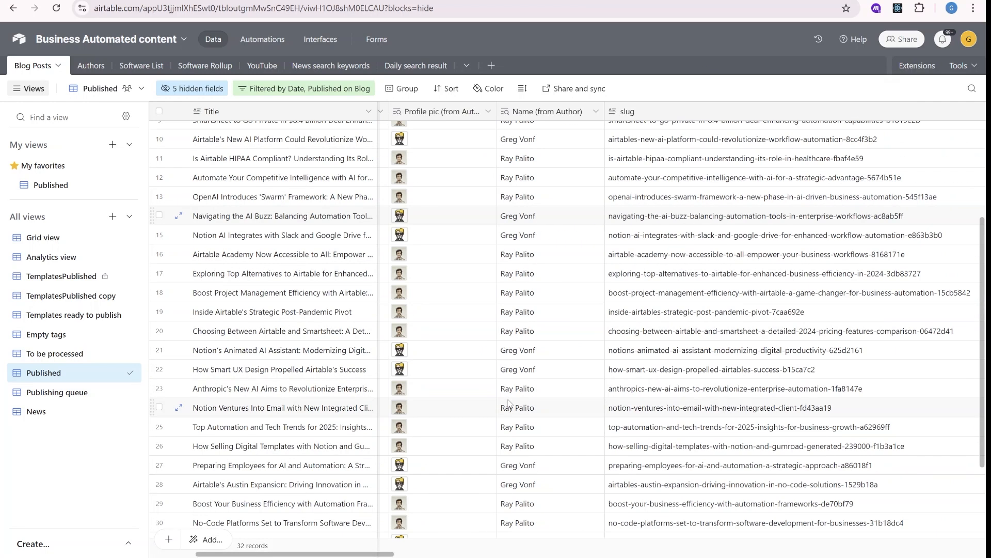
{"action": "scroll", "coordinate": [509, 402], "scroll_direction": "right", "scroll_amount": 10}
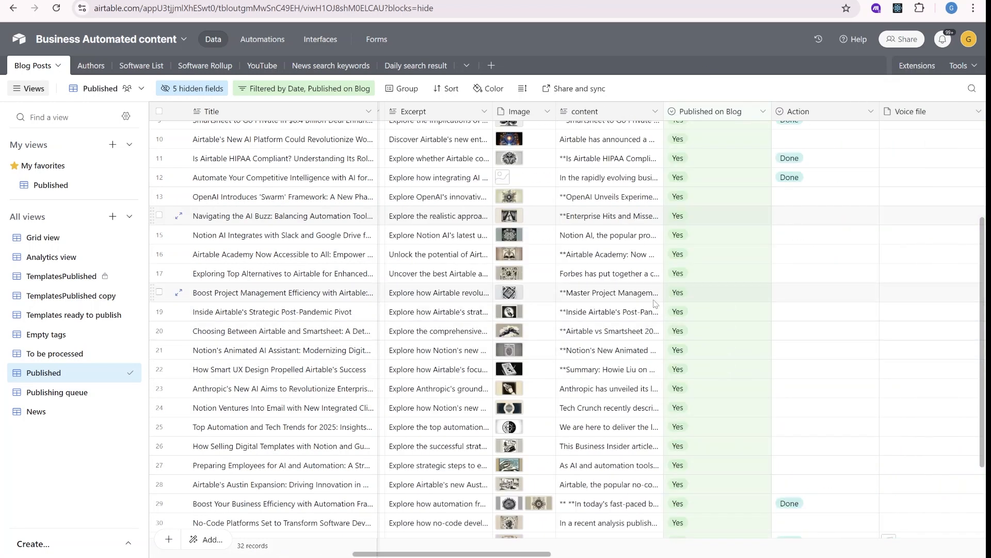
- Expand the content of the "Boost Project Management Efficiency with Airtable" post, read it to the end and close it
{"action": "left_click", "coordinate": [656, 302]}
{"action": "left_click", "coordinate": [656, 292]}
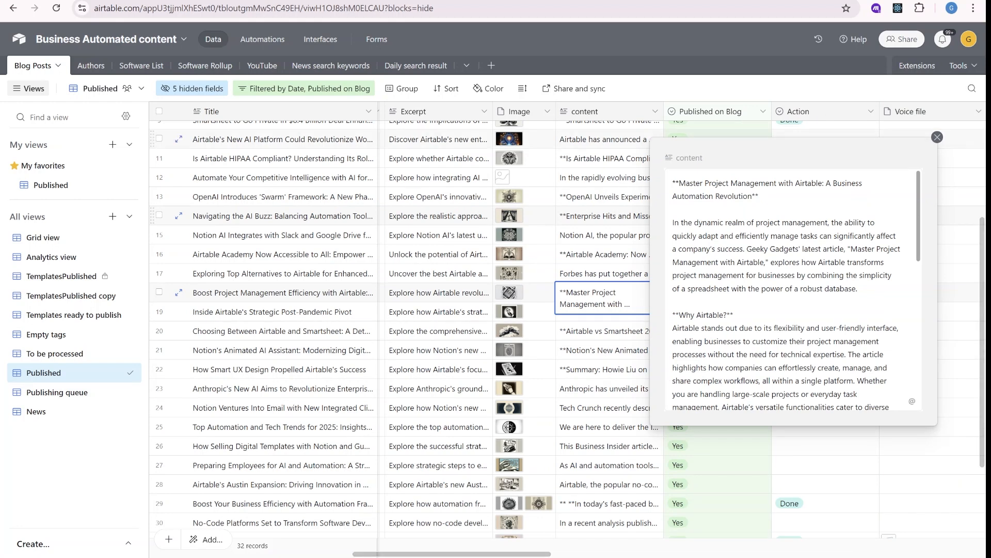
{"action": "scroll", "coordinate": [936, 141], "scroll_direction": "down", "scroll_amount": 8}
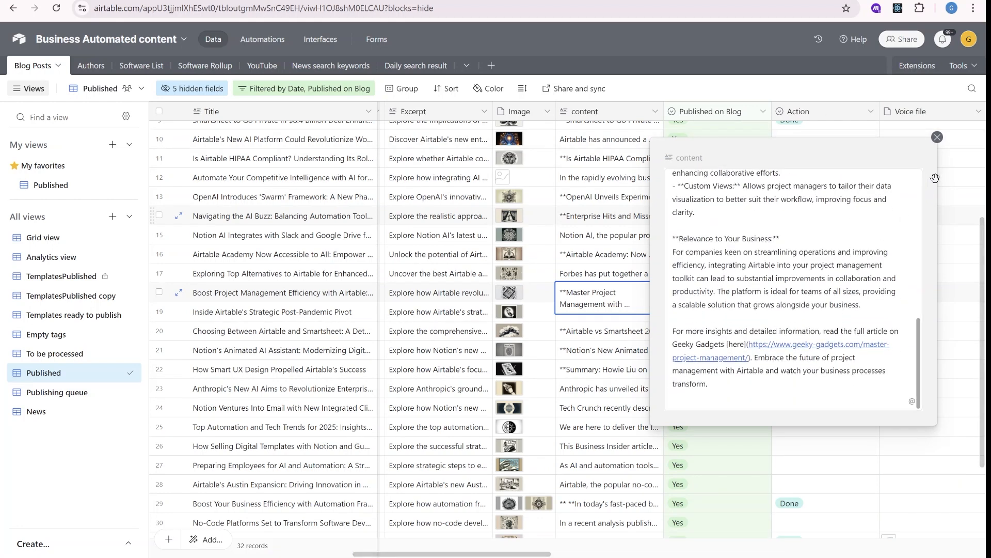
{"action": "left_click", "coordinate": [938, 137]}
- Expand the content of the "Top Automation and Tech Trends for 2025" post, read it to the end and close it
{"action": "left_click", "coordinate": [651, 390]}
{"action": "scroll", "coordinate": [670, 332], "scroll_direction": "down", "scroll_amount": 3}
{"action": "left_click", "coordinate": [660, 312]}
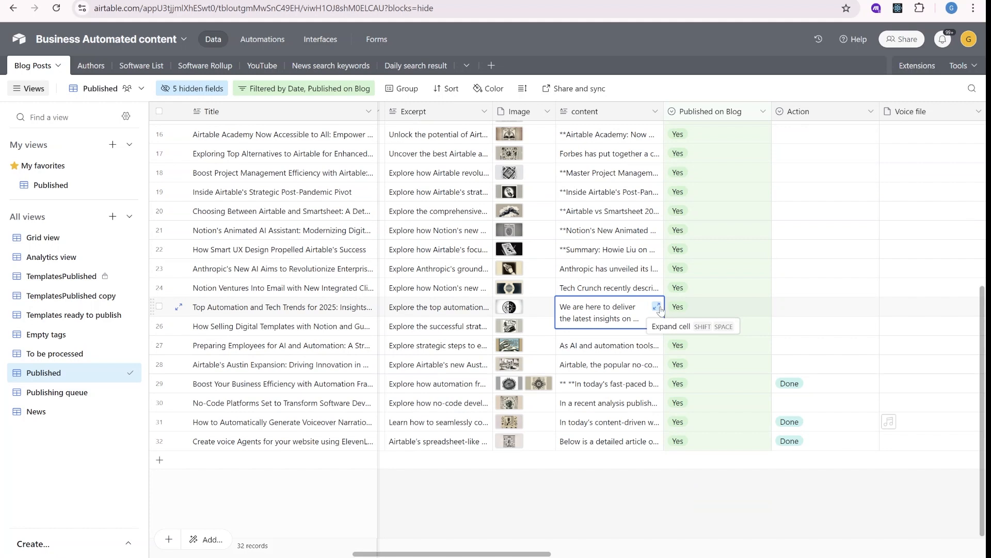
{"action": "left_click", "coordinate": [658, 308]}
{"action": "scroll", "coordinate": [851, 294], "scroll_direction": "down", "scroll_amount": 5}
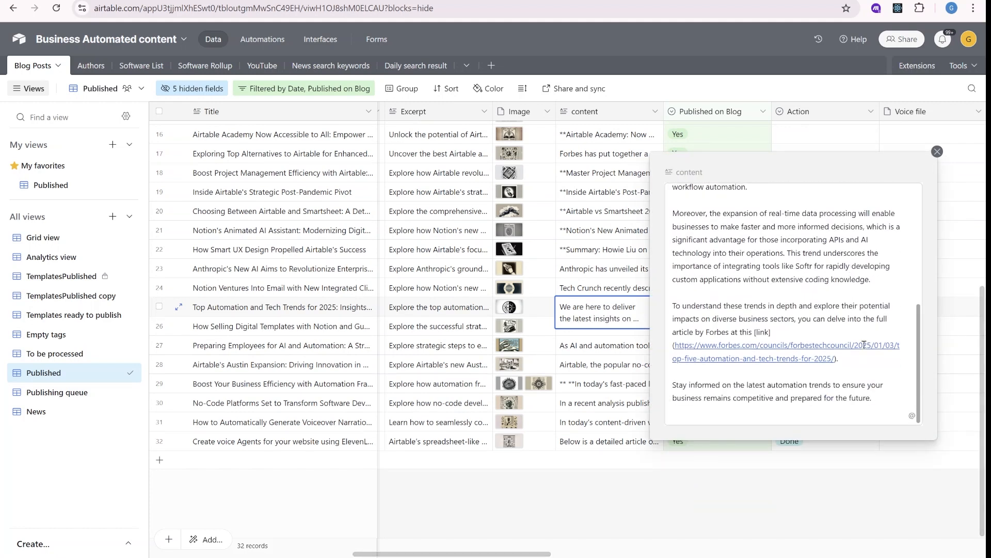
{"action": "left_click", "coordinate": [937, 151]}
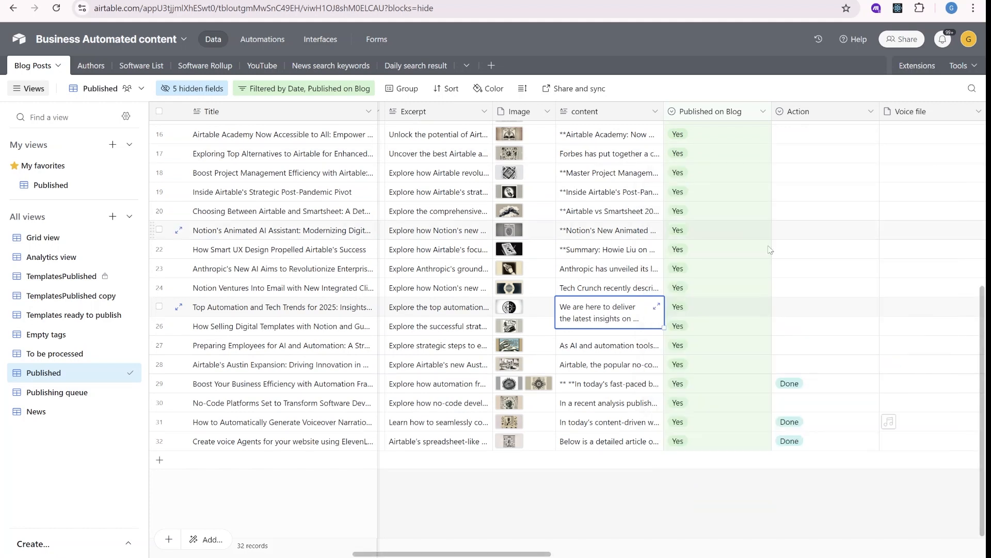
- Examine the content, action and voice file fields across the published blog posts
{"action": "scroll", "coordinate": [708, 318], "scroll_direction": "right", "scroll_amount": 3}
{"action": "scroll", "coordinate": [588, 316], "scroll_direction": "left", "scroll_amount": 2}
{"action": "left_click", "coordinate": [495, 386]}
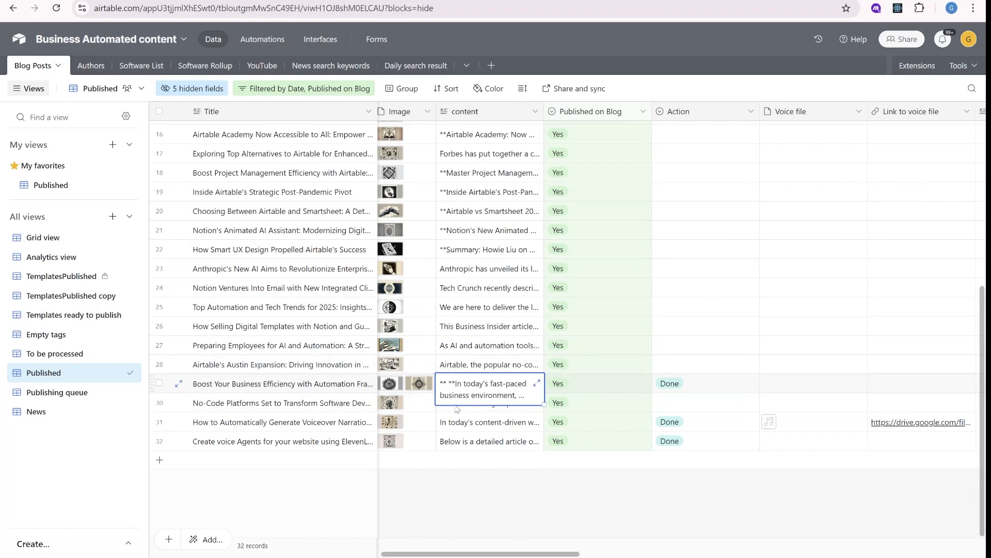
{"action": "scroll", "coordinate": [529, 410], "scroll_direction": "up", "scroll_amount": 2}
{"action": "scroll", "coordinate": [529, 409], "scroll_direction": "up", "scroll_amount": 5}
{"action": "scroll", "coordinate": [531, 407], "scroll_direction": "down", "scroll_amount": 6}
{"action": "scroll", "coordinate": [476, 376], "scroll_direction": "right", "scroll_amount": 2}
{"action": "scroll", "coordinate": [476, 376], "scroll_direction": "left", "scroll_amount": 2}
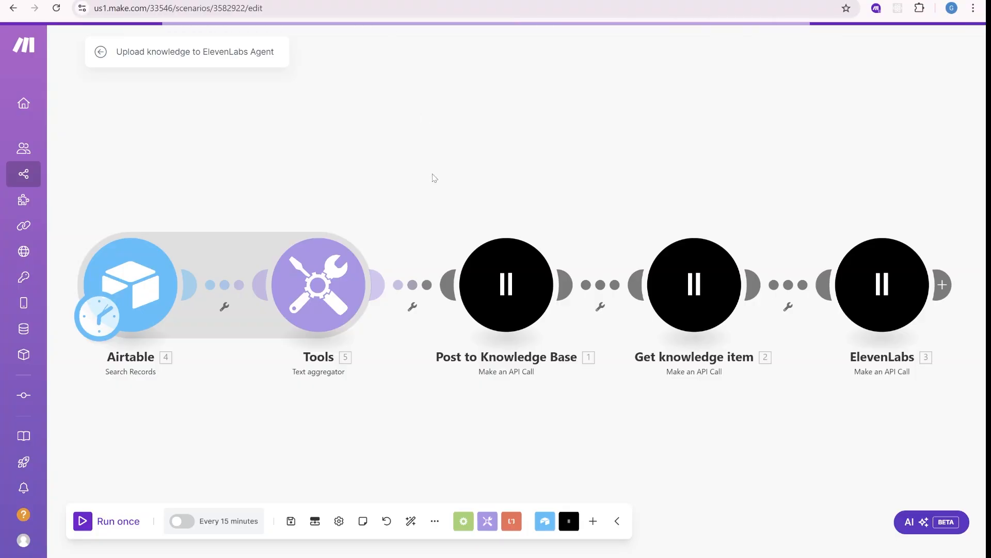
- In the Make scenario "Upload knowledge to ElevenLabs Agent", view the module chain and open the Airtable Search Records module's settings
{"action": "left_click_drag", "start_coordinate": [279, 155], "coordinate": [343, 141]}
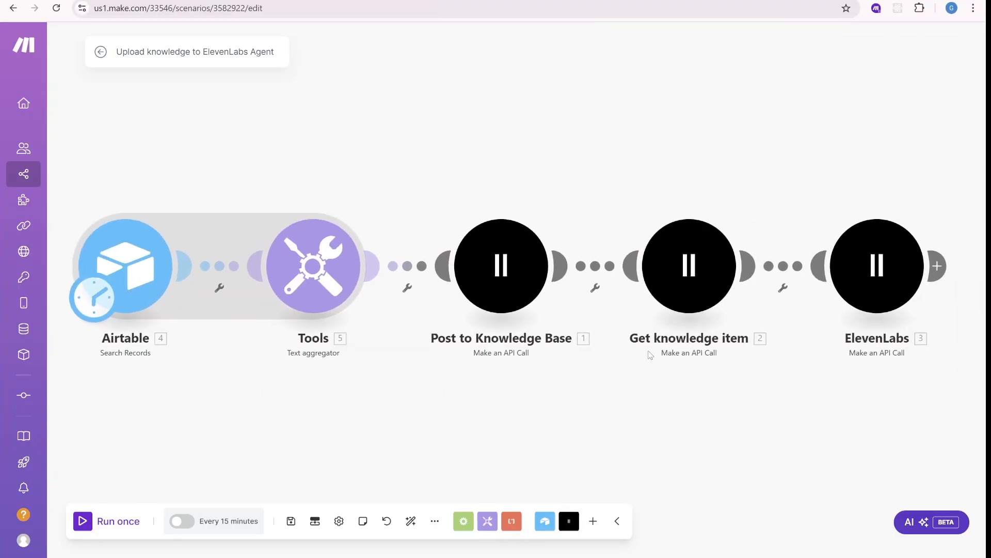
{"action": "scroll", "coordinate": [226, 357], "scroll_direction": "up", "scroll_amount": 1}
{"action": "left_click_drag", "start_coordinate": [284, 422], "coordinate": [306, 366]}
{"action": "left_click", "coordinate": [164, 194]}
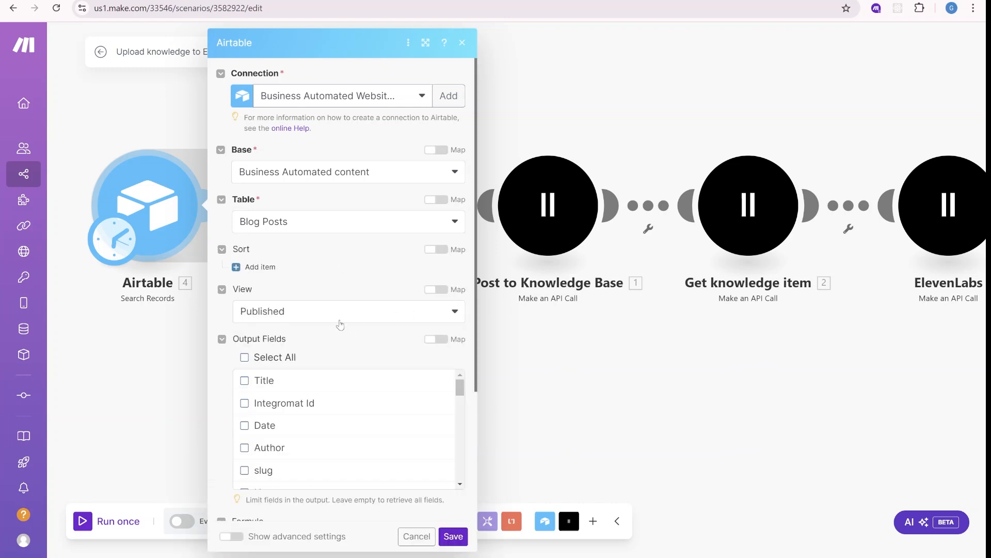
- Review the formula and record limit settings of the Airtable Search Records module and save it
{"action": "scroll", "coordinate": [247, 305], "scroll_direction": "down", "scroll_amount": 3}
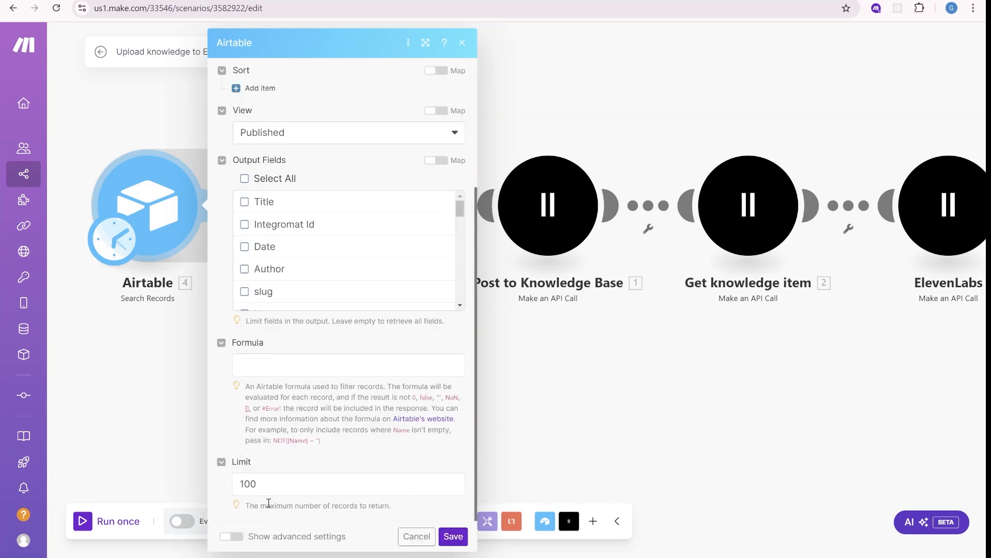
{"action": "left_click", "coordinate": [453, 536]}
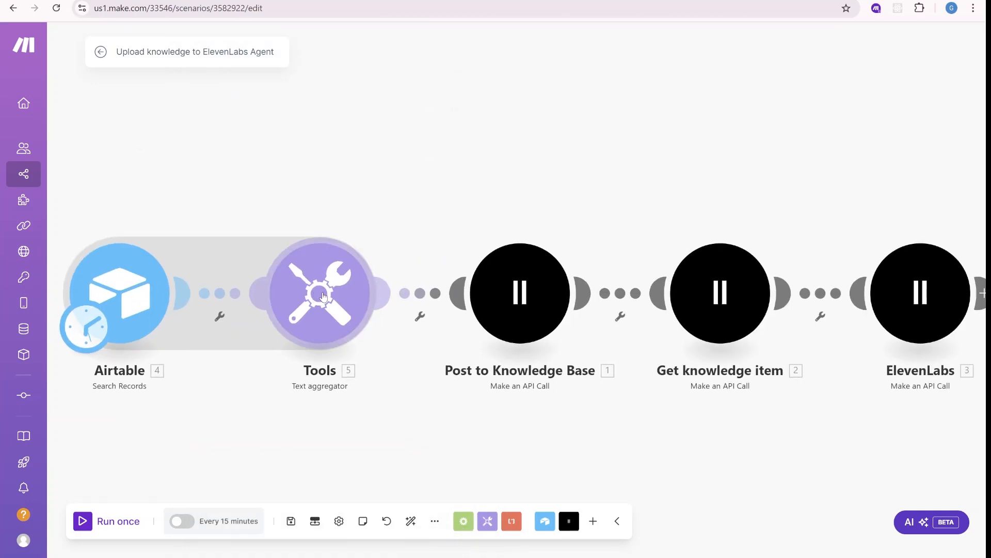
- Examine how the Text aggregator combines title, URL and content into its text, and close it without saving
{"action": "left_click", "coordinate": [329, 302]}
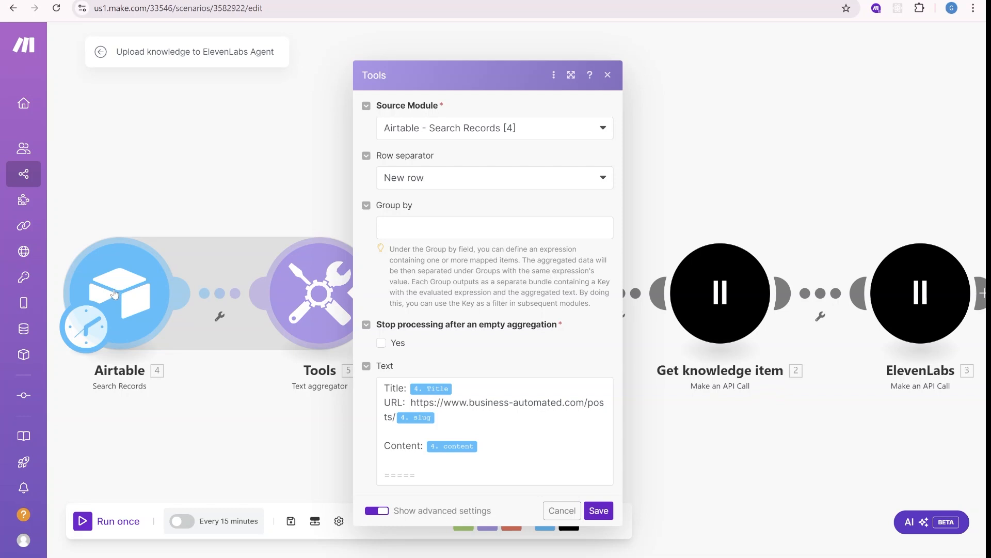
{"action": "left_click", "coordinate": [470, 388]}
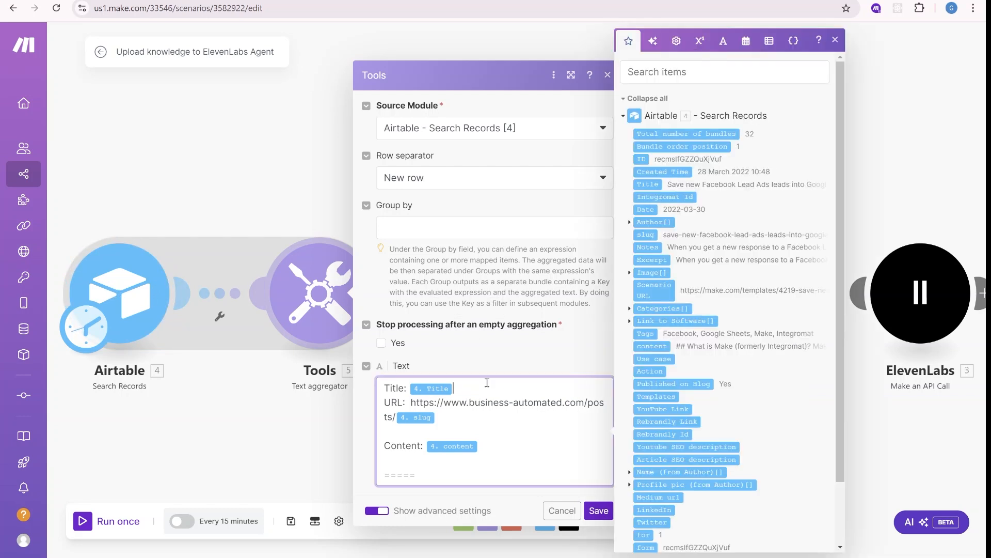
{"action": "left_click_drag", "start_coordinate": [473, 422], "coordinate": [413, 403]}
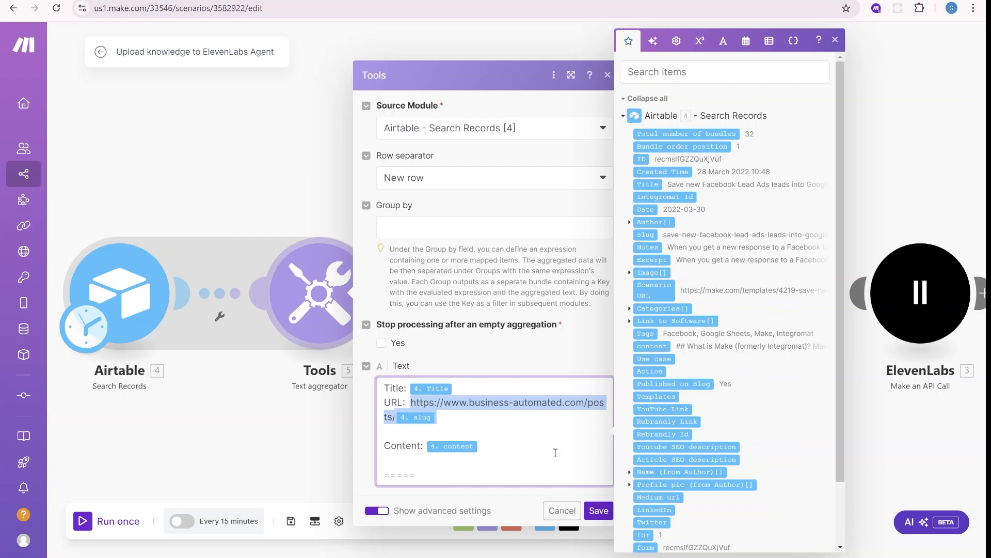
{"action": "left_click", "coordinate": [569, 511]}
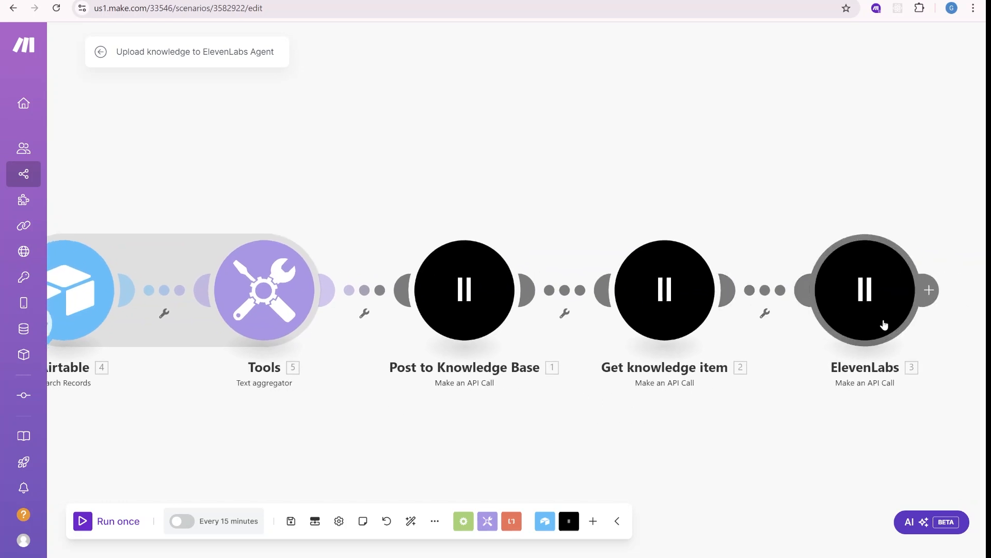
- Inspect the Post to Knowledge Base module's agent URL and multipart body, plus the Get knowledge item request, without saving either
{"action": "left_click", "coordinate": [396, 295]}
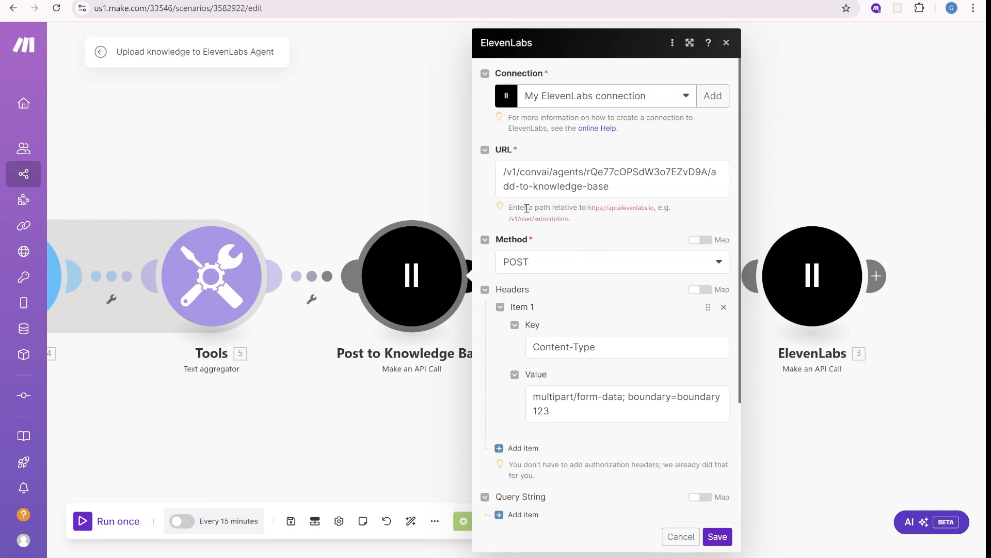
{"action": "double_click", "coordinate": [641, 173]}
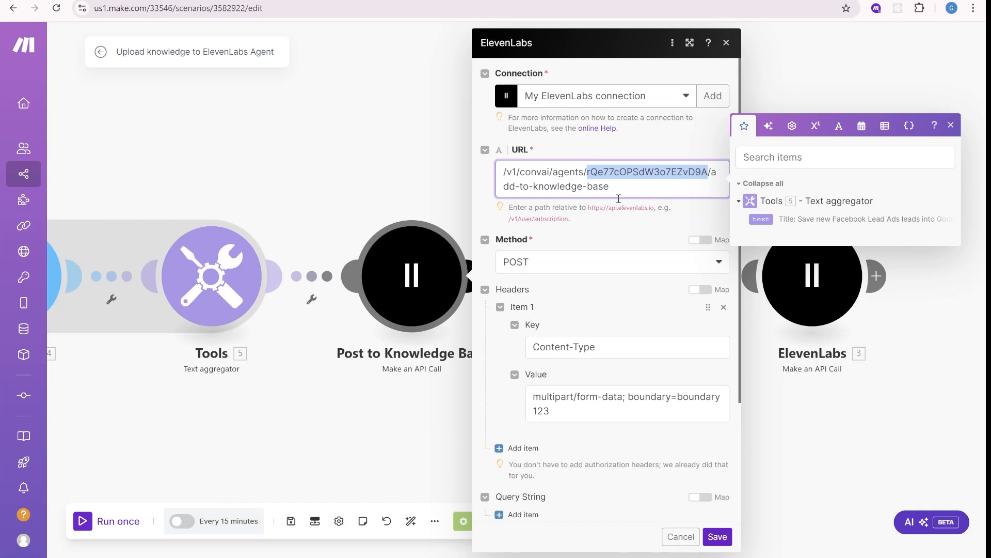
{"action": "scroll", "coordinate": [631, 219], "scroll_direction": "down", "scroll_amount": 3}
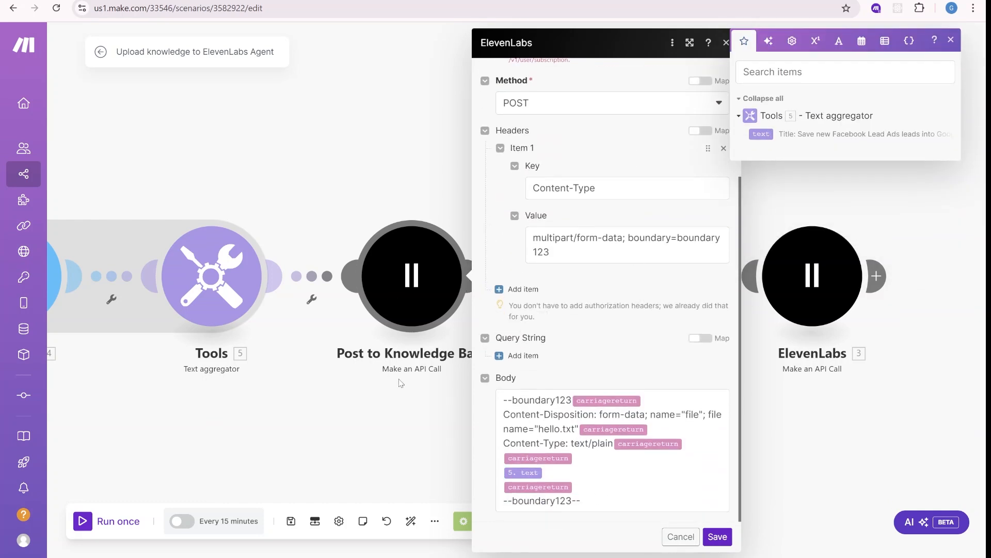
{"action": "left_click_drag", "start_coordinate": [595, 500], "coordinate": [472, 403]}
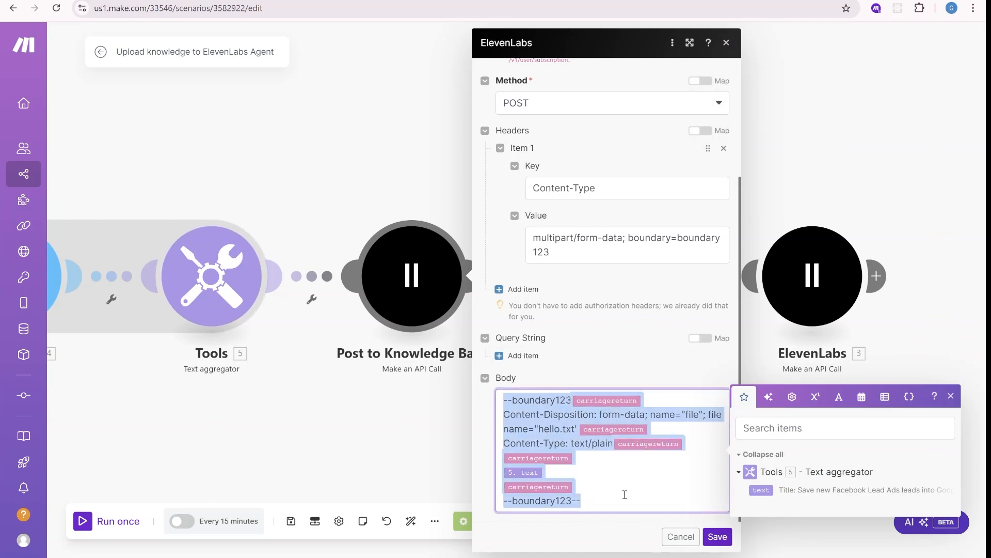
{"action": "left_click", "coordinate": [683, 544]}
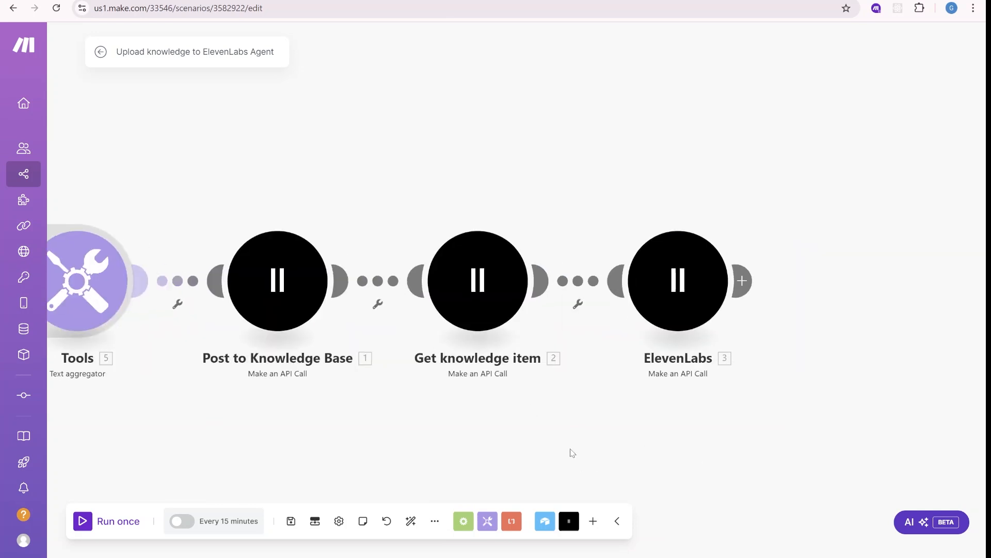
{"action": "left_click", "coordinate": [491, 301]}
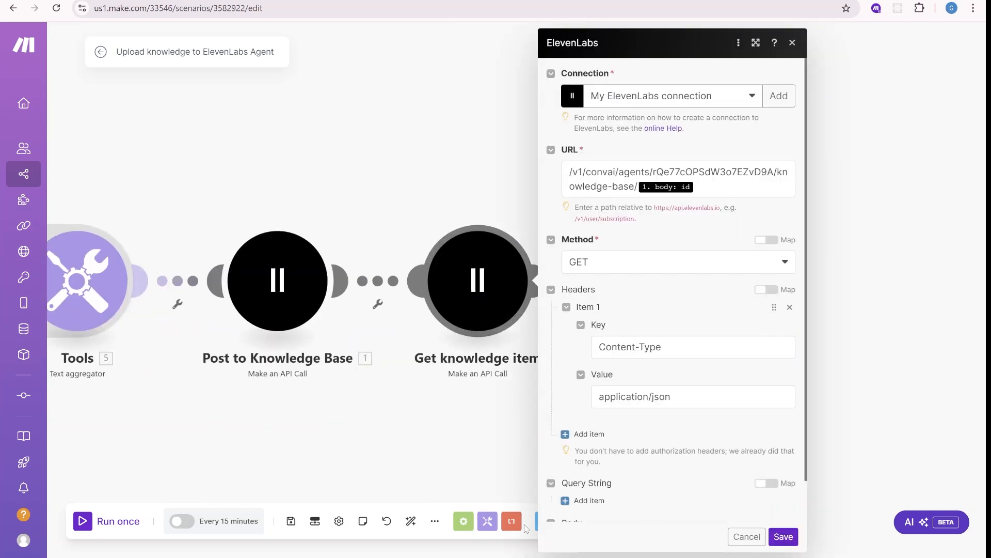
{"action": "left_click", "coordinate": [451, 424]}
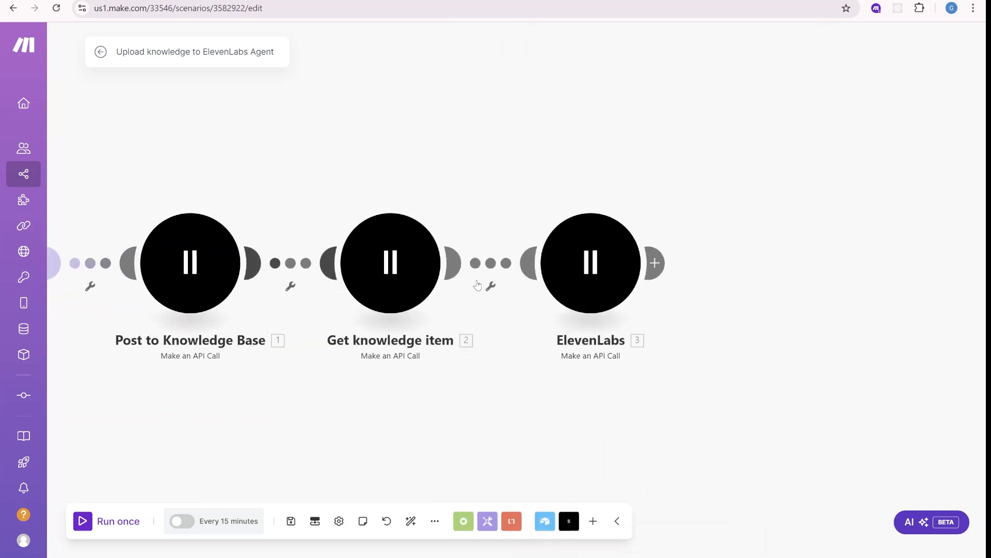
- Examine the final ElevenLabs module's PATCH body and agent ID, and compare with the Support agent's knowledge base in ElevenLabs
{"action": "left_click", "coordinate": [565, 240]}
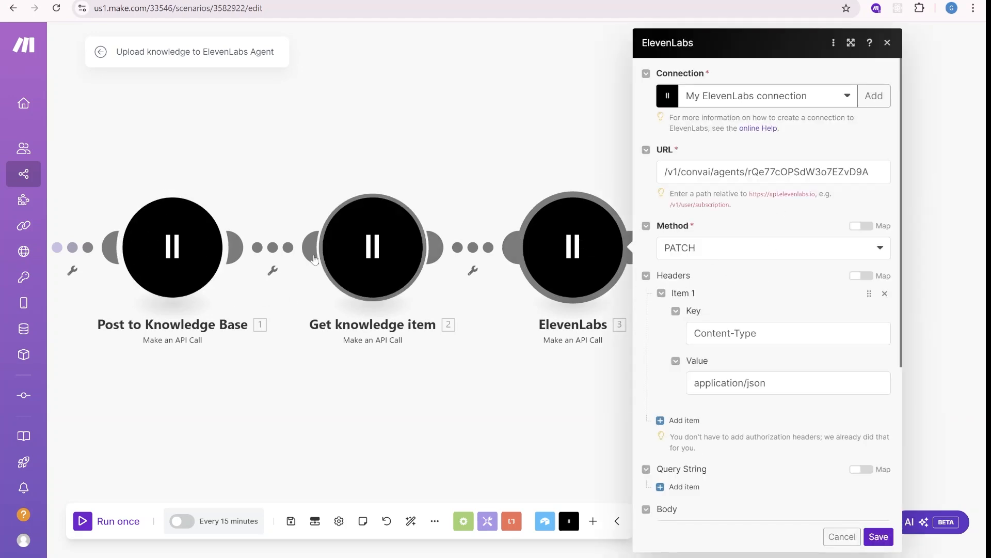
{"action": "scroll", "coordinate": [735, 220], "scroll_direction": "down", "scroll_amount": 5}
{"action": "left_click_drag", "start_coordinate": [765, 451], "coordinate": [613, 298]}
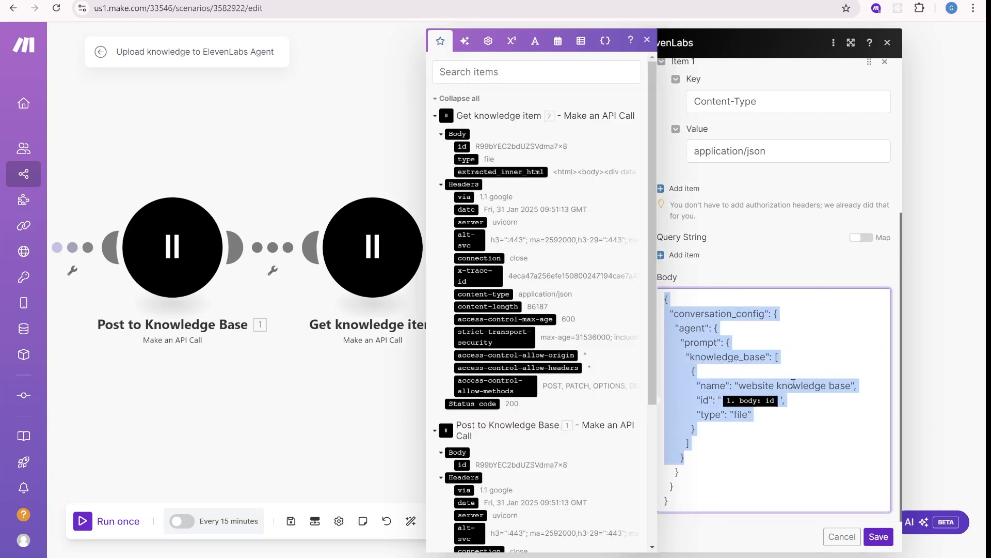
{"action": "left_click", "coordinate": [845, 373]}
{"action": "scroll", "coordinate": [819, 359], "scroll_direction": "up", "scroll_amount": 5}
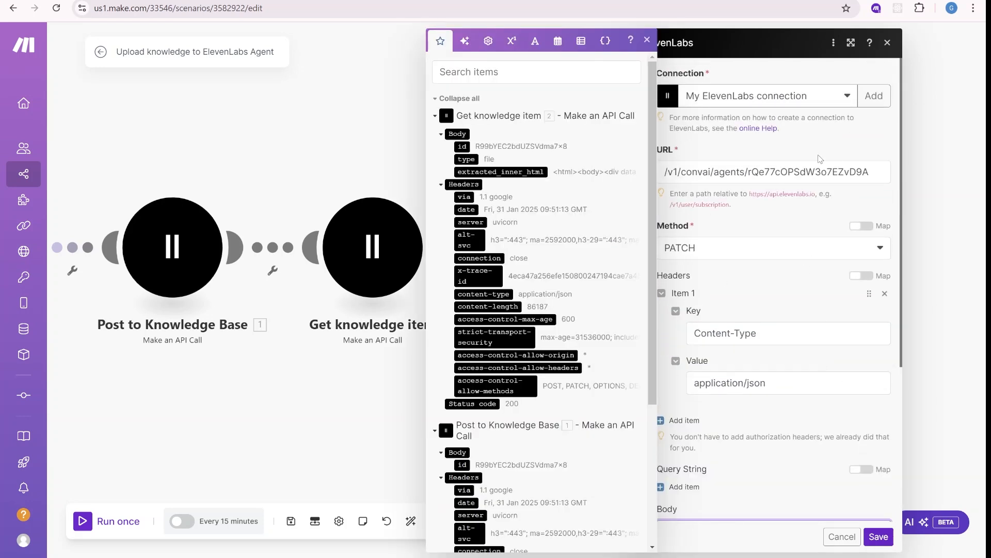
{"action": "double_click", "coordinate": [808, 173]}
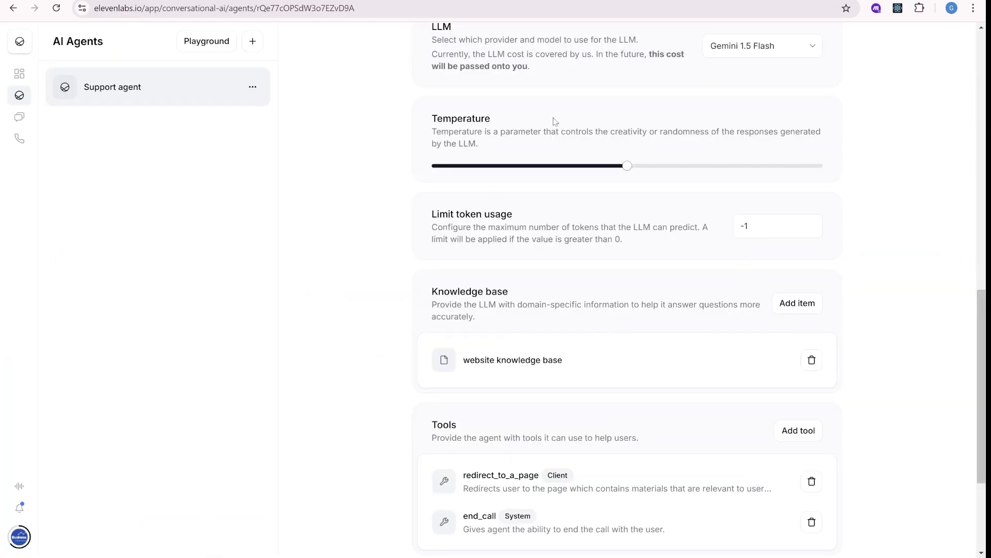
{"action": "left_click", "coordinate": [460, 106]}
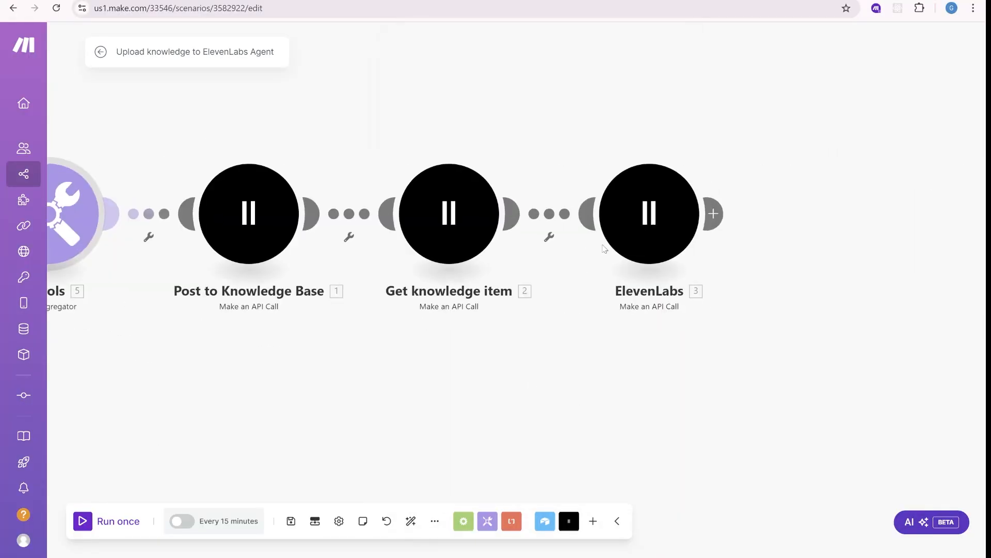
- In the final ElevenLabs module's request body, append the date variable now to the name "website knowledge base" and save the module
{"action": "left_click", "coordinate": [649, 210]}
{"action": "left_click", "coordinate": [927, 385]}
{"action": "type", "text": "2\","}
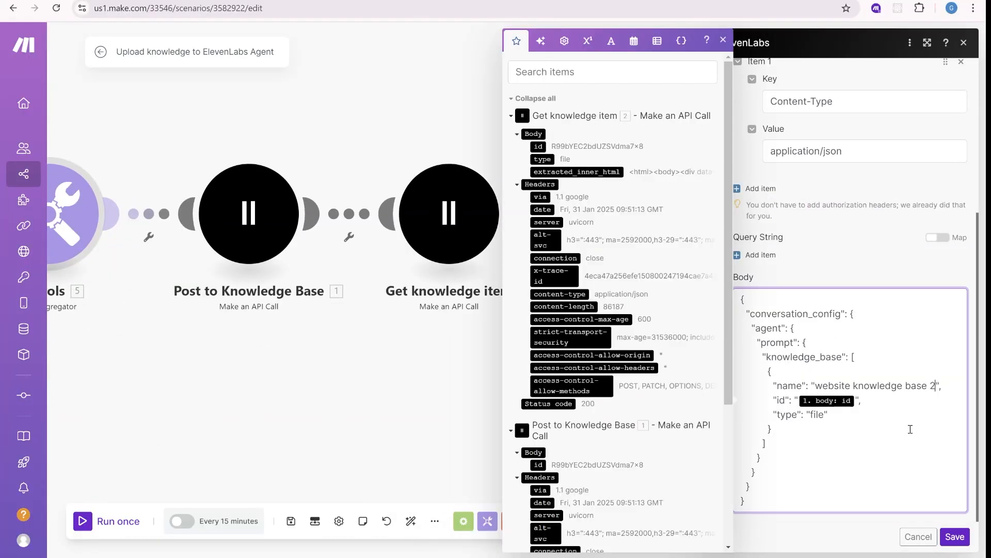
{"action": "left_click", "coordinate": [955, 536]}
{"action": "left_click", "coordinate": [933, 386]}
{"action": "scroll", "coordinate": [878, 173], "scroll_direction": "up", "scroll_amount": 5}
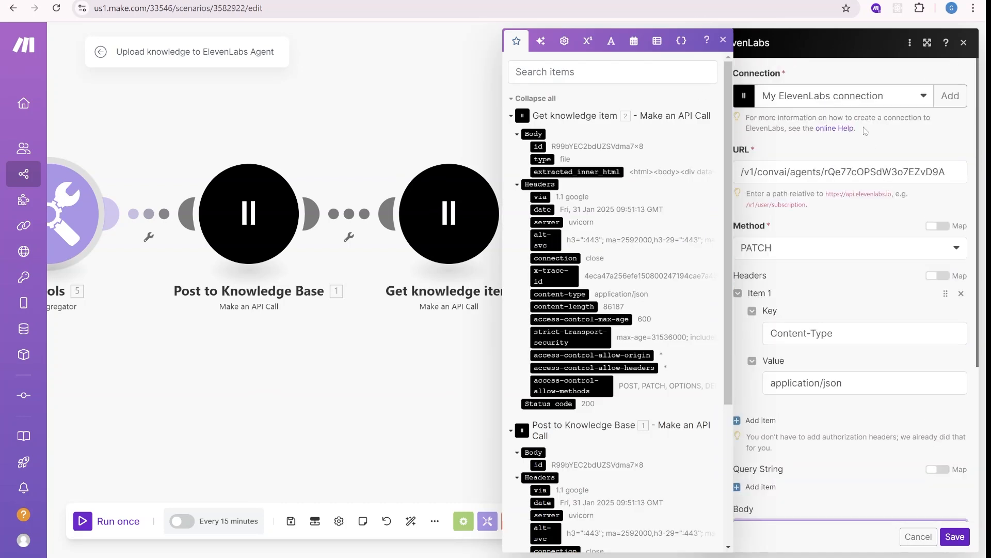
{"action": "left_click", "coordinate": [565, 41]}
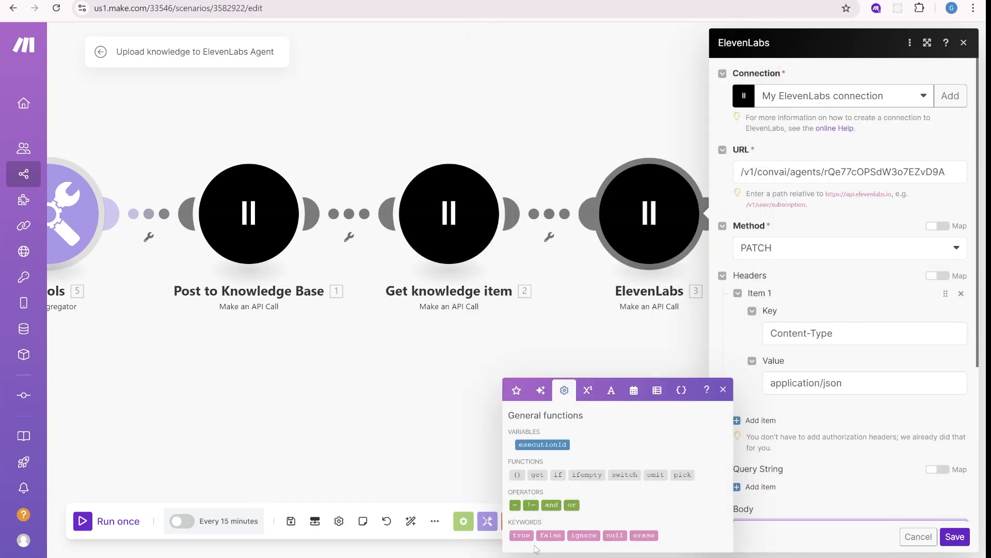
{"action": "left_click", "coordinate": [634, 391]}
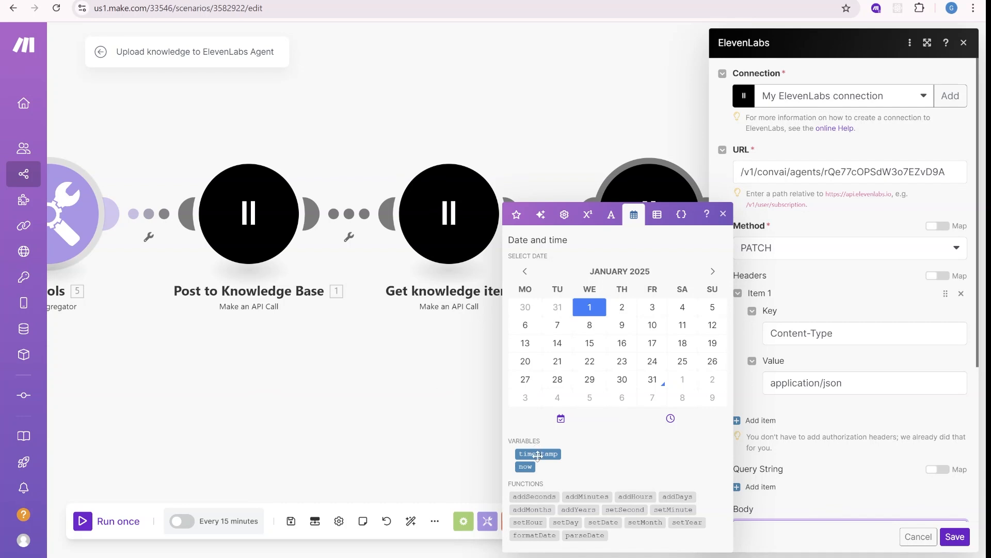
{"action": "scroll", "coordinate": [790, 342], "scroll_direction": "down", "scroll_amount": 5}
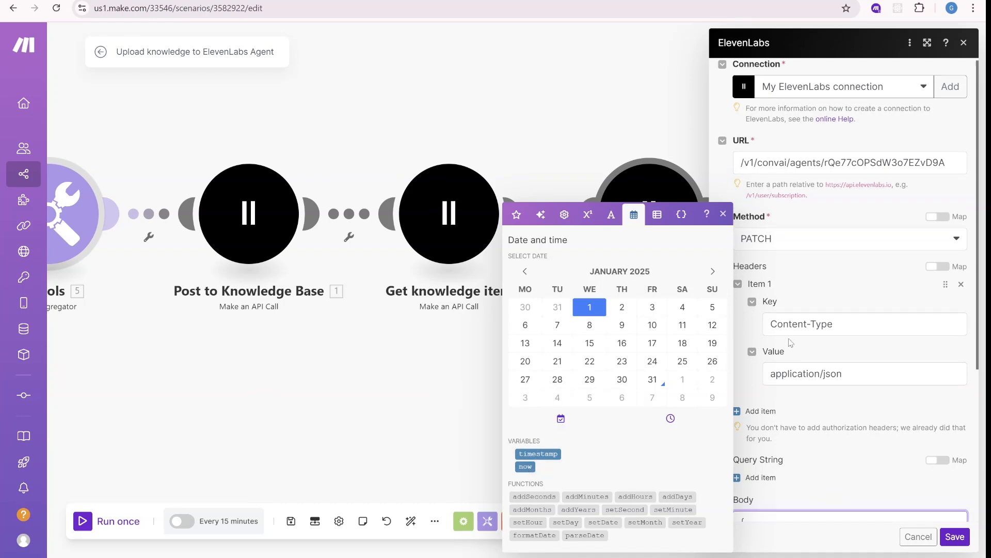
{"action": "left_click", "coordinate": [956, 536]}
- Run the scenario once, switch to ElevenLabs and reload the Support agent to check its knowledge base entry
{"action": "left_click", "coordinate": [94, 516]}
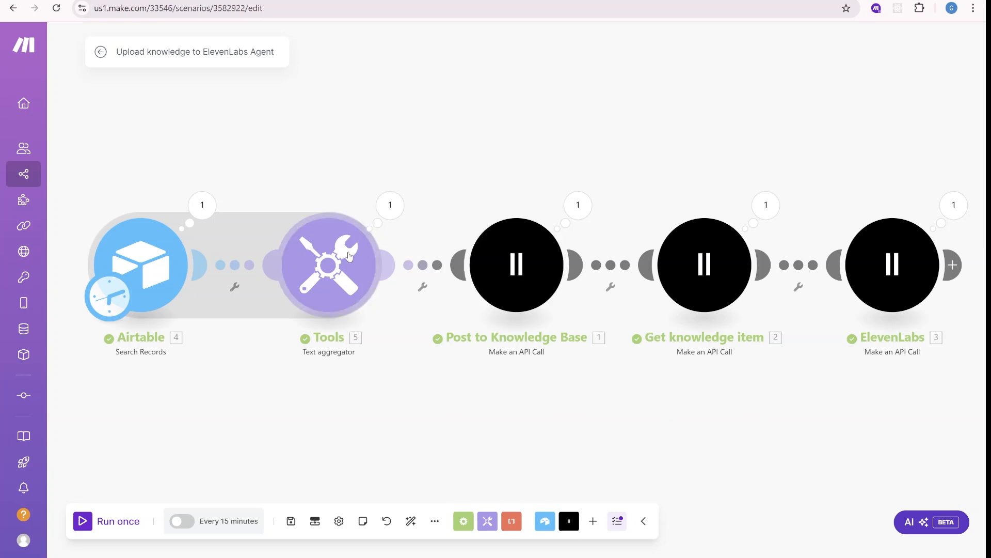
{"action": "key", "text": "alt+Tab"}
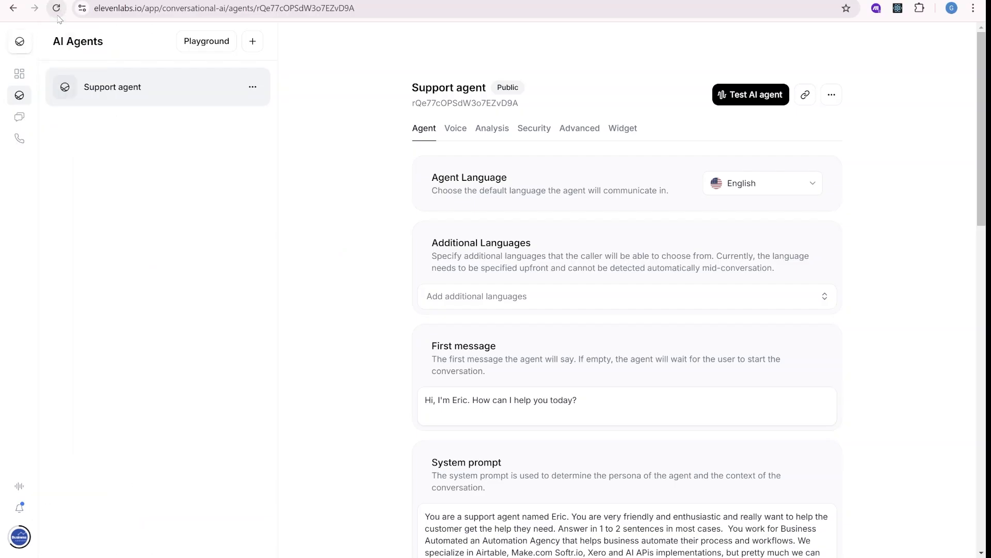
{"action": "left_click", "coordinate": [55, 8]}
{"action": "scroll", "coordinate": [675, 236], "scroll_direction": "down", "scroll_amount": 12}
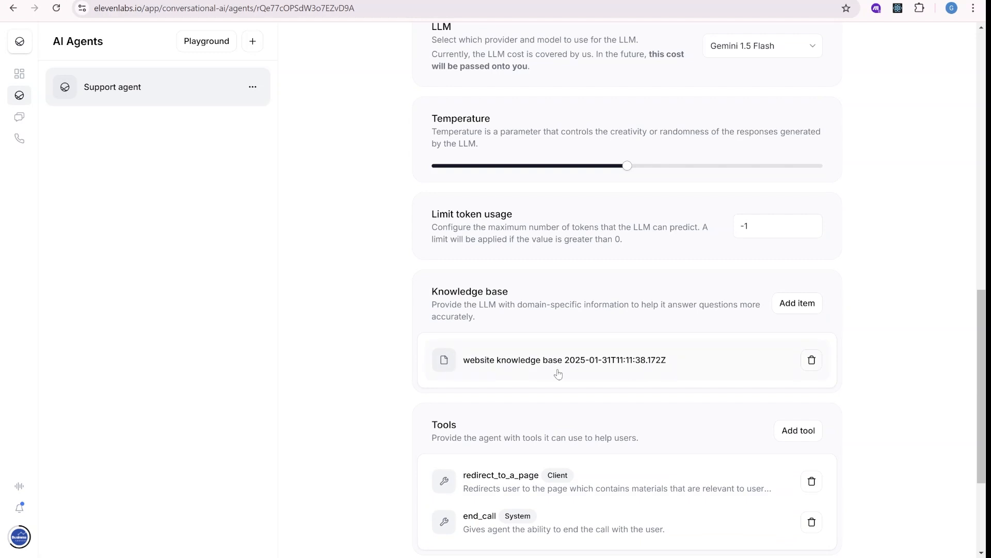
{"action": "scroll", "coordinate": [339, 292], "scroll_direction": "down", "scroll_amount": 1}
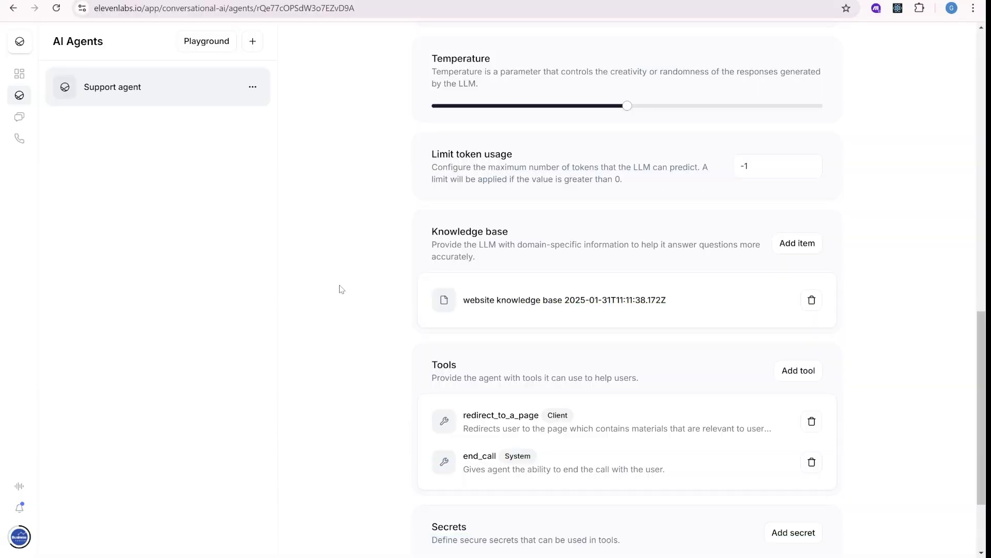
- Start adding a custom tool to the Support agent and examine the Webhook type's configuration, headers and parameter options
{"action": "scroll", "coordinate": [494, 367], "scroll_direction": "up", "scroll_amount": 15}
{"action": "scroll", "coordinate": [607, 121], "scroll_direction": "down", "scroll_amount": 15}
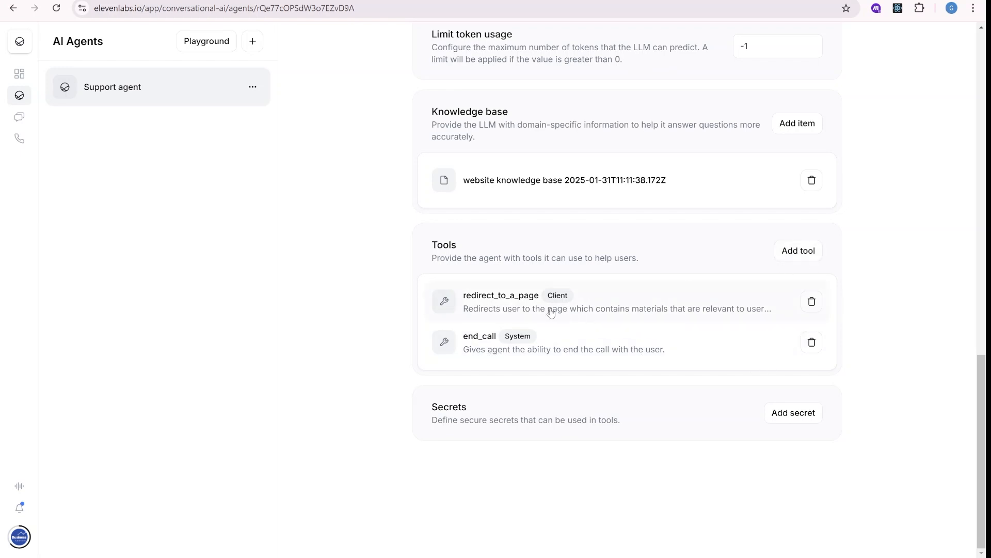
{"action": "left_click", "coordinate": [805, 261]}
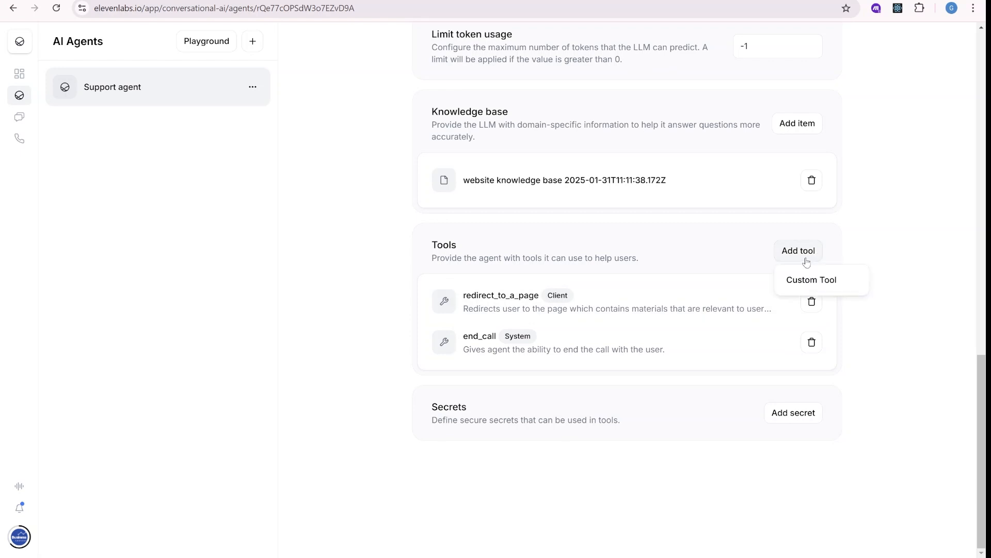
{"action": "left_click", "coordinate": [826, 277]}
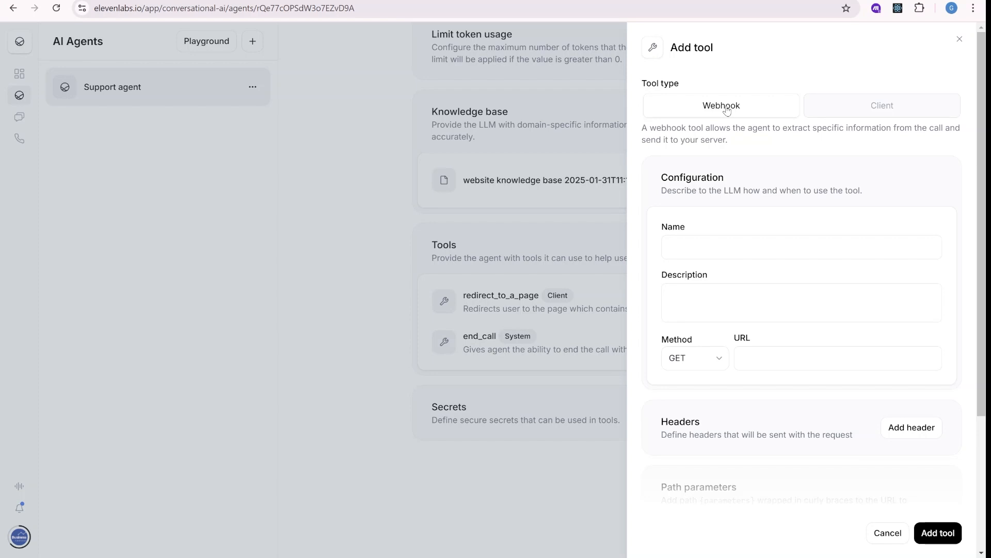
{"action": "left_click", "coordinate": [703, 252]}
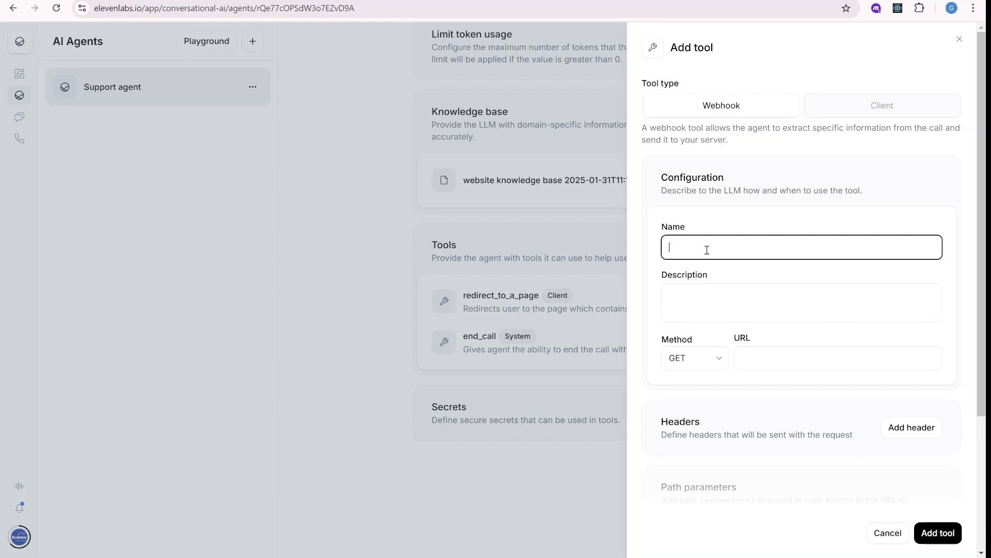
{"action": "left_click", "coordinate": [762, 217]}
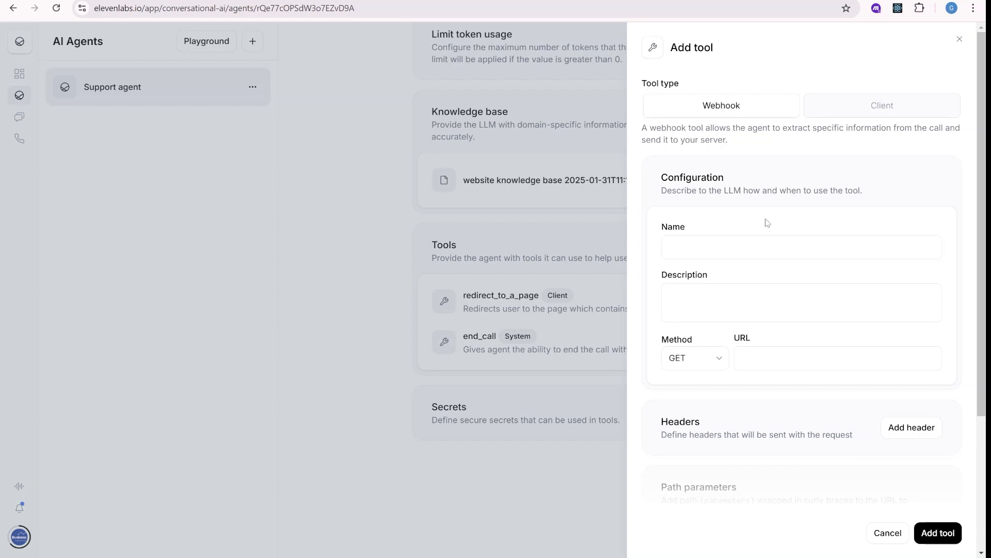
{"action": "left_click", "coordinate": [740, 292]}
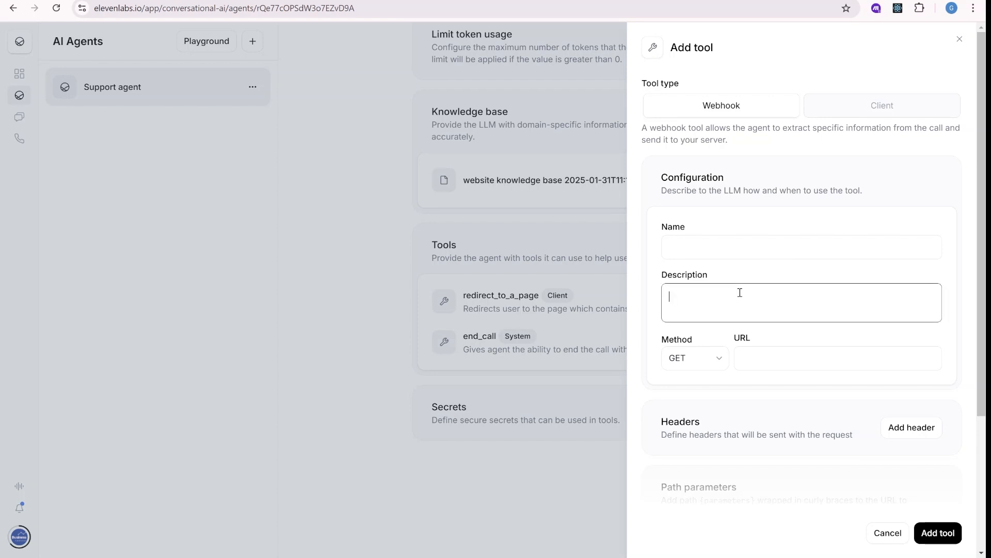
{"action": "scroll", "coordinate": [734, 299], "scroll_direction": "down", "scroll_amount": 2}
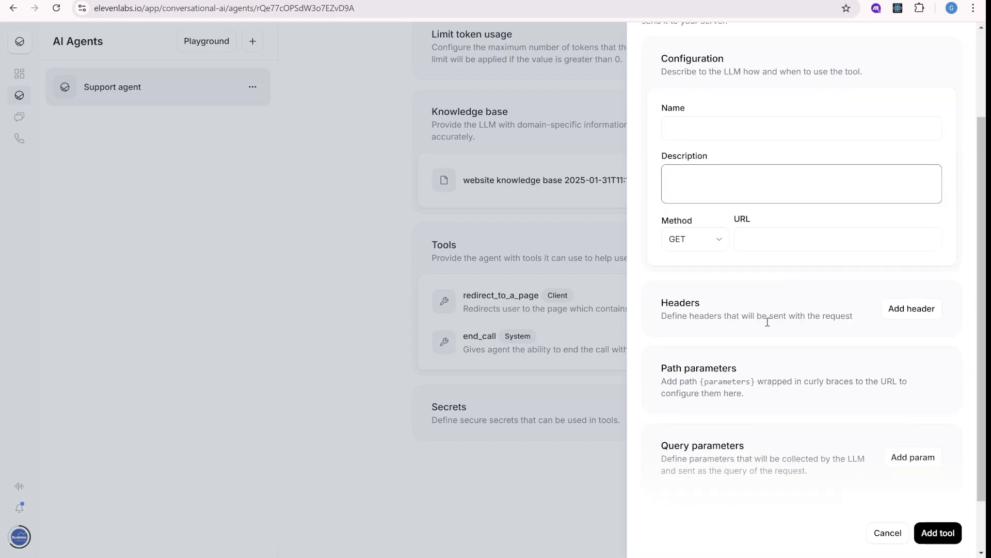
{"action": "scroll", "coordinate": [693, 285], "scroll_direction": "up", "scroll_amount": 2}
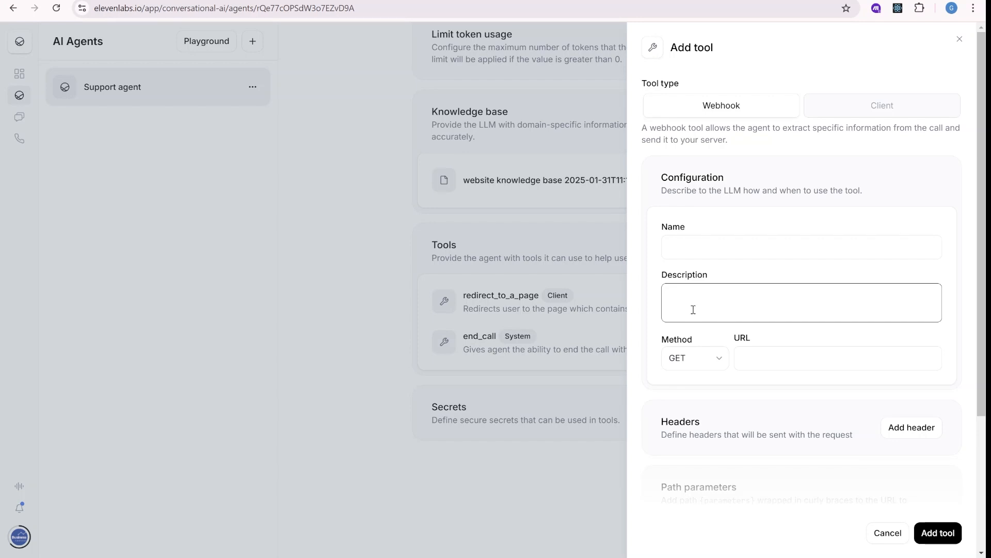
- Add a query parameter to the new webhook tool and examine its data type, identifier, description and URL fields
{"action": "scroll", "coordinate": [758, 310], "scroll_direction": "down", "scroll_amount": 2}
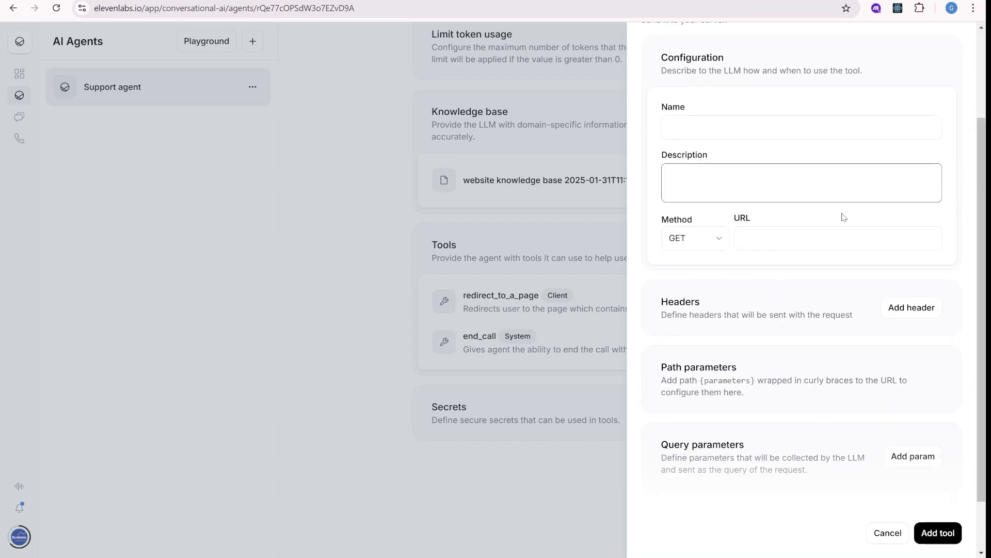
{"action": "left_click", "coordinate": [787, 381]}
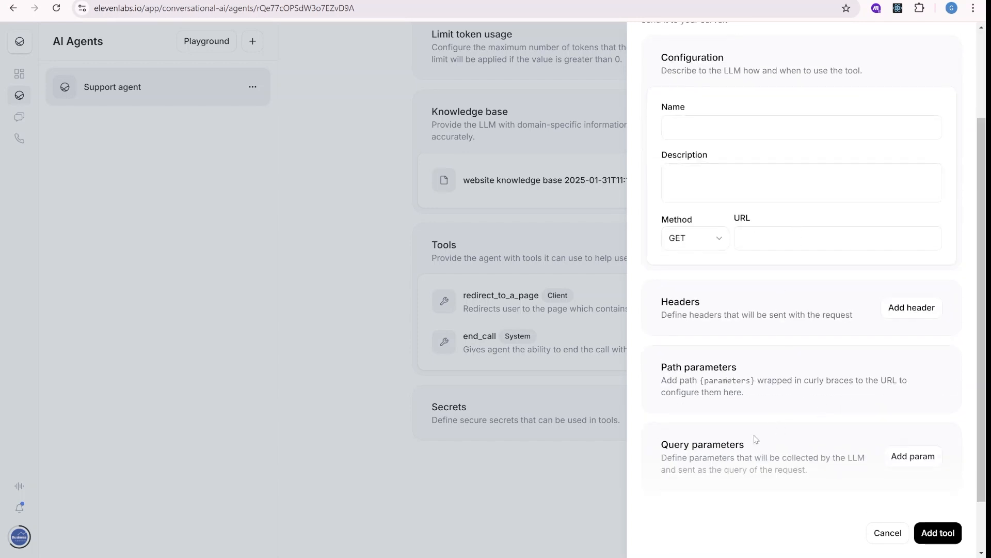
{"action": "left_click", "coordinate": [912, 456]}
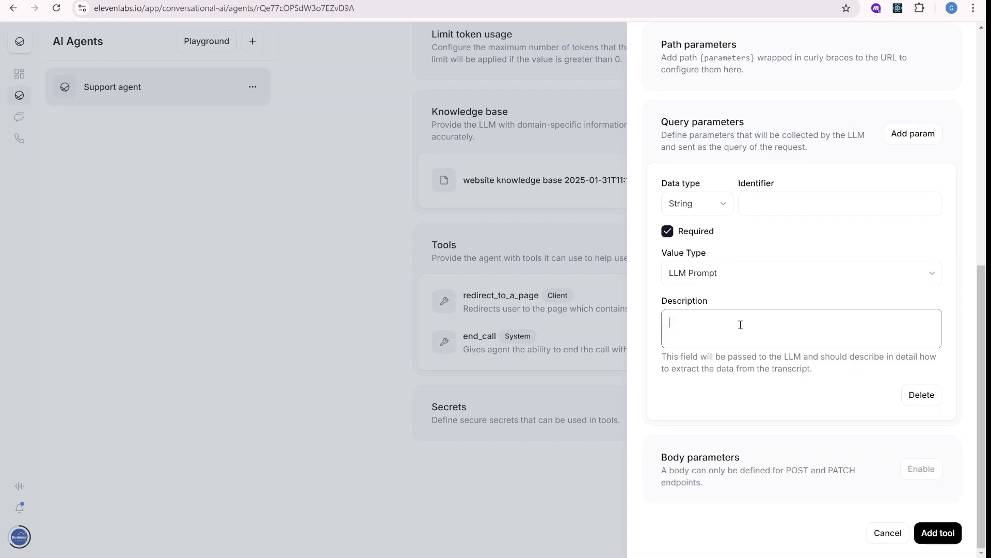
{"action": "scroll", "coordinate": [776, 390], "scroll_direction": "up", "scroll_amount": 1}
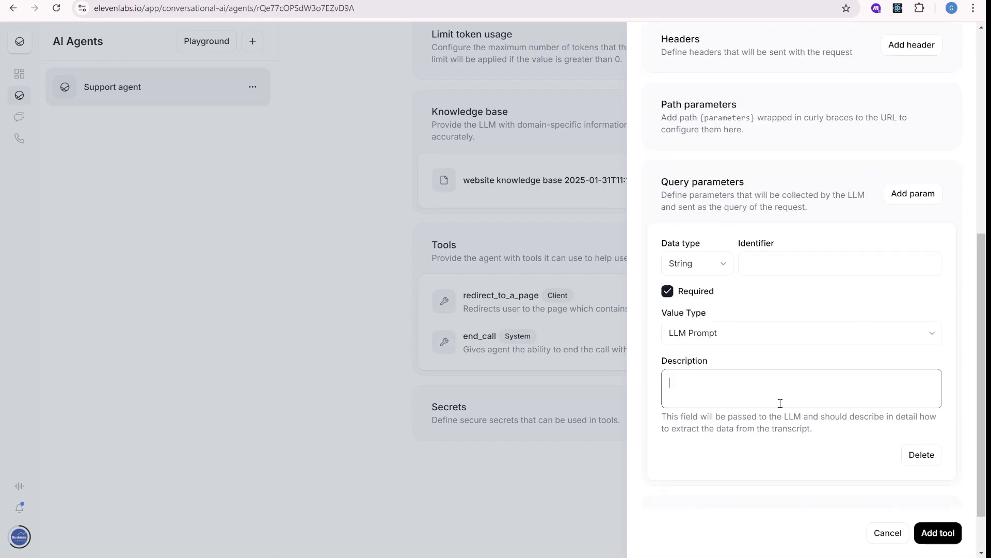
{"action": "scroll", "coordinate": [785, 408], "scroll_direction": "up", "scroll_amount": 2}
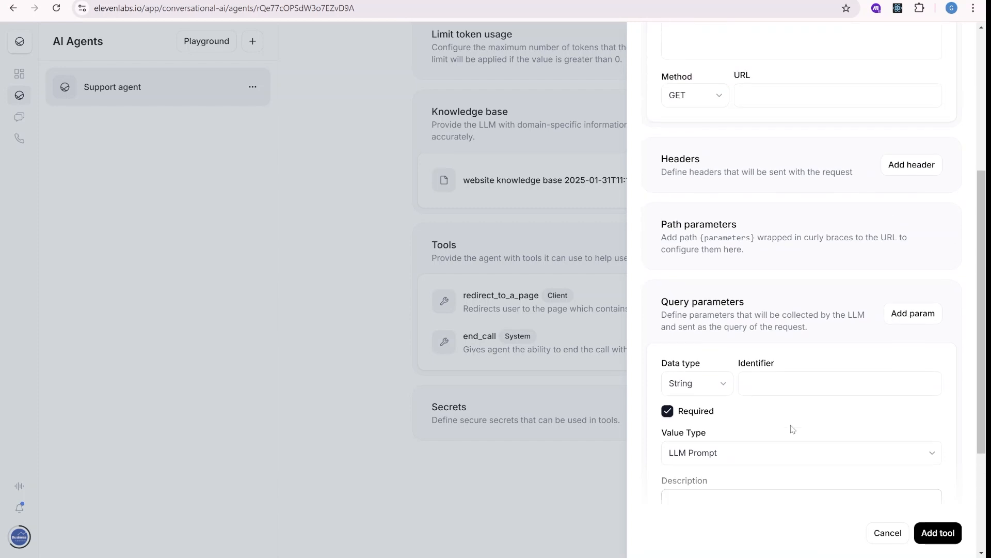
{"action": "scroll", "coordinate": [795, 432], "scroll_direction": "down", "scroll_amount": 3}
{"action": "scroll", "coordinate": [797, 312], "scroll_direction": "up", "scroll_amount": 7}
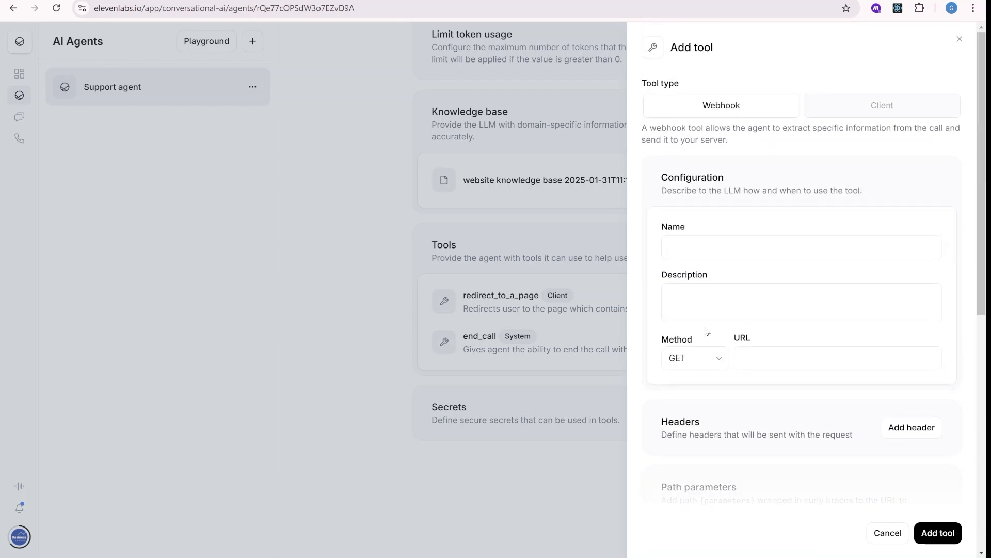
{"action": "left_click", "coordinate": [792, 364]}
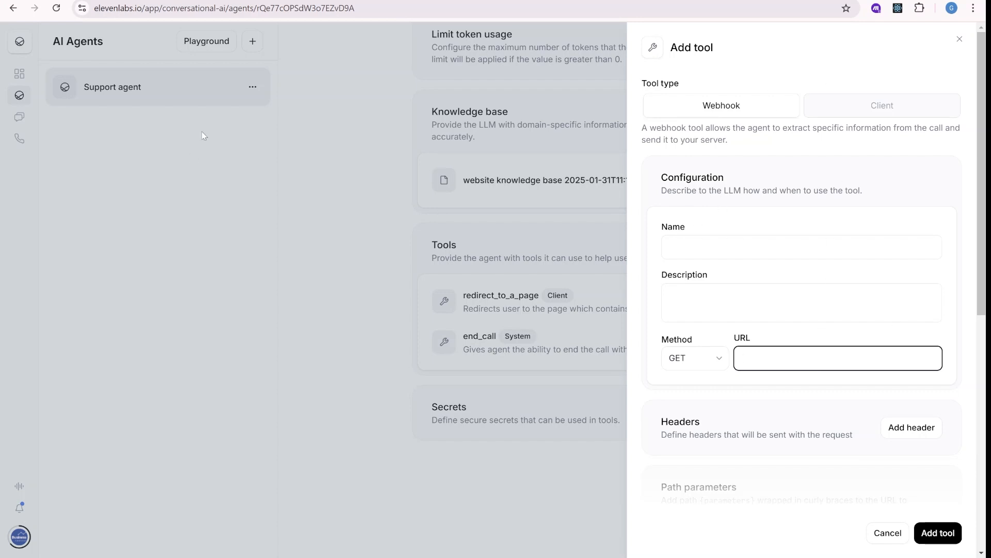
- Switch the new tool's type to Client, examine its configuration options, and close it without adding the tool
{"action": "left_click", "coordinate": [867, 108]}
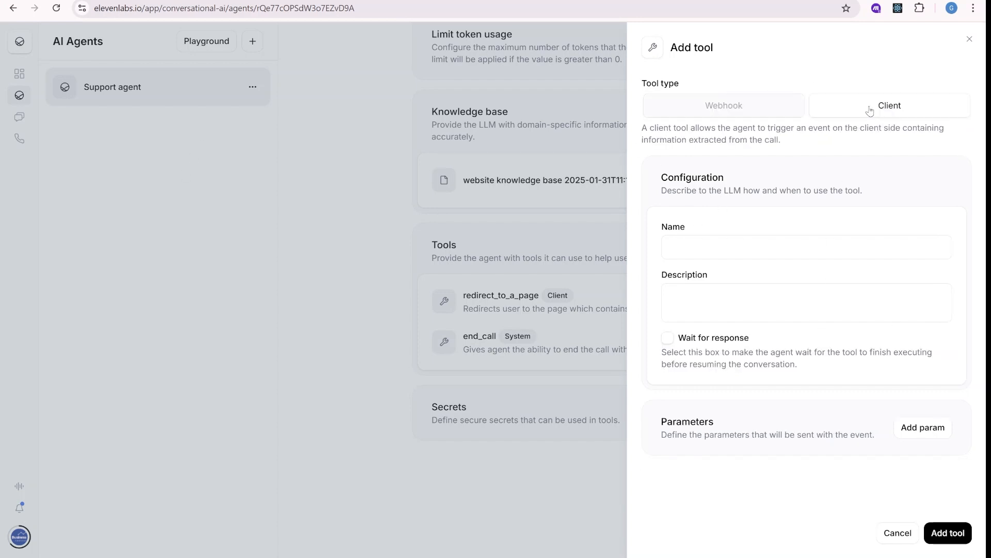
{"action": "left_click", "coordinate": [681, 249]}
{"action": "left_click", "coordinate": [853, 188]}
{"action": "left_click", "coordinate": [585, 267]}
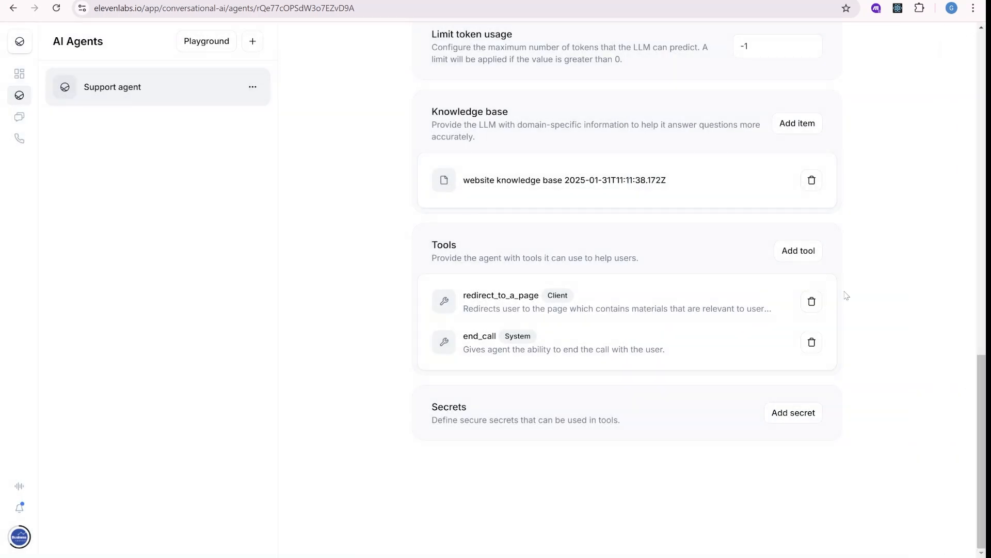
- Open the redirect_to_a_page client tool and examine its name, description, wait-for-response option and parameters
{"action": "left_click", "coordinate": [495, 302]}
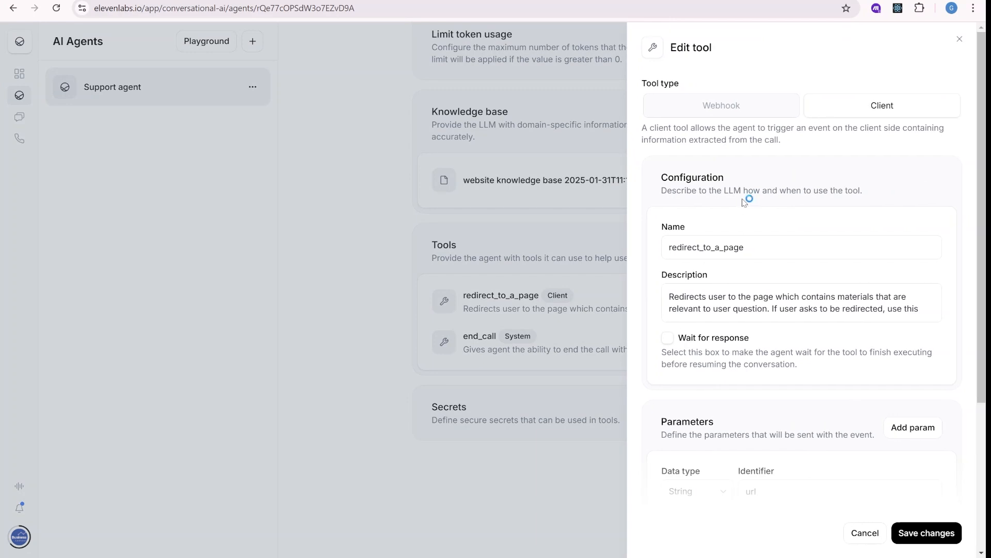
{"action": "scroll", "coordinate": [755, 170], "scroll_direction": "down", "scroll_amount": 1}
{"action": "double_click", "coordinate": [770, 194]}
{"action": "left_click", "coordinate": [772, 194]}
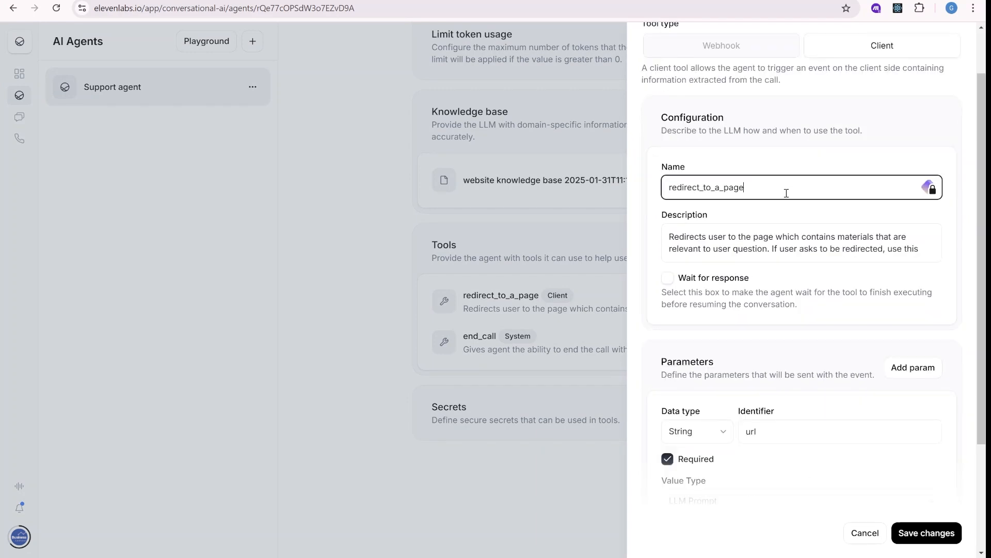
{"action": "left_click", "coordinate": [878, 221]}
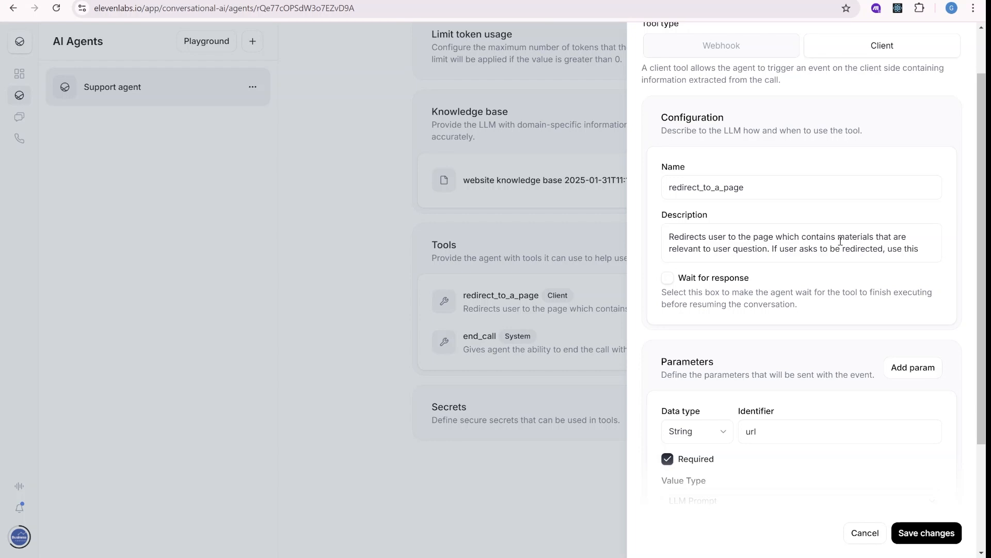
{"action": "left_click_drag", "start_coordinate": [932, 253], "coordinate": [644, 246]}
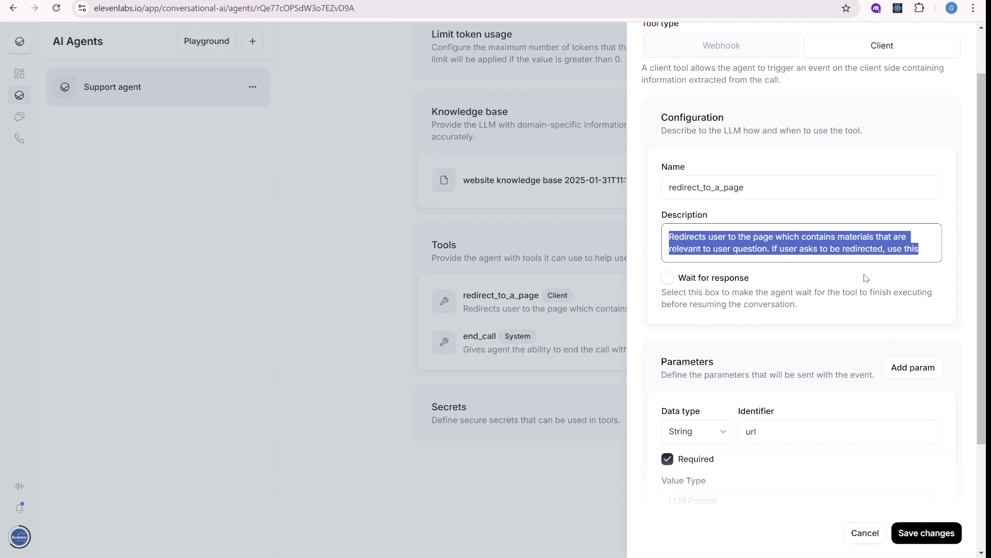
{"action": "left_click", "coordinate": [916, 248]}
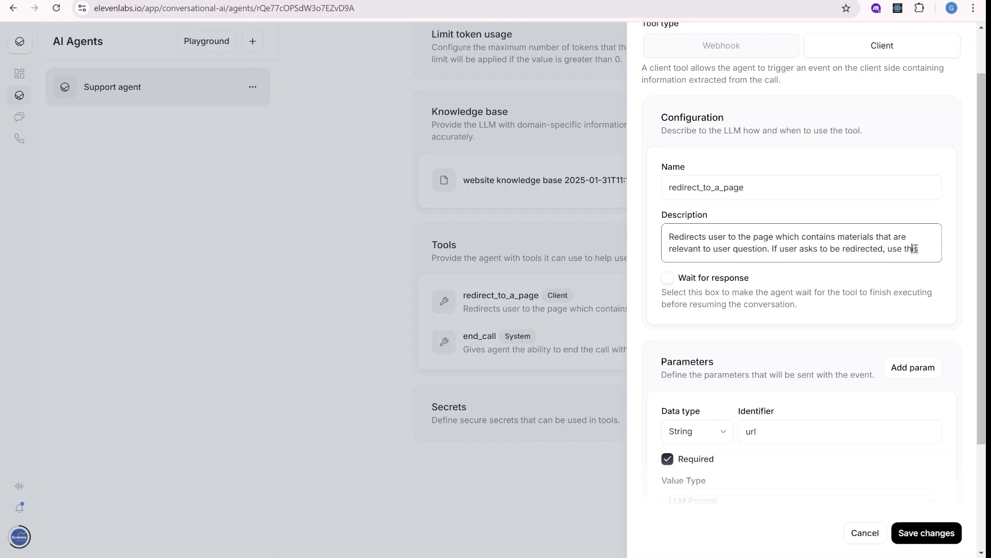
{"action": "scroll", "coordinate": [932, 255], "scroll_direction": "down", "scroll_amount": 1}
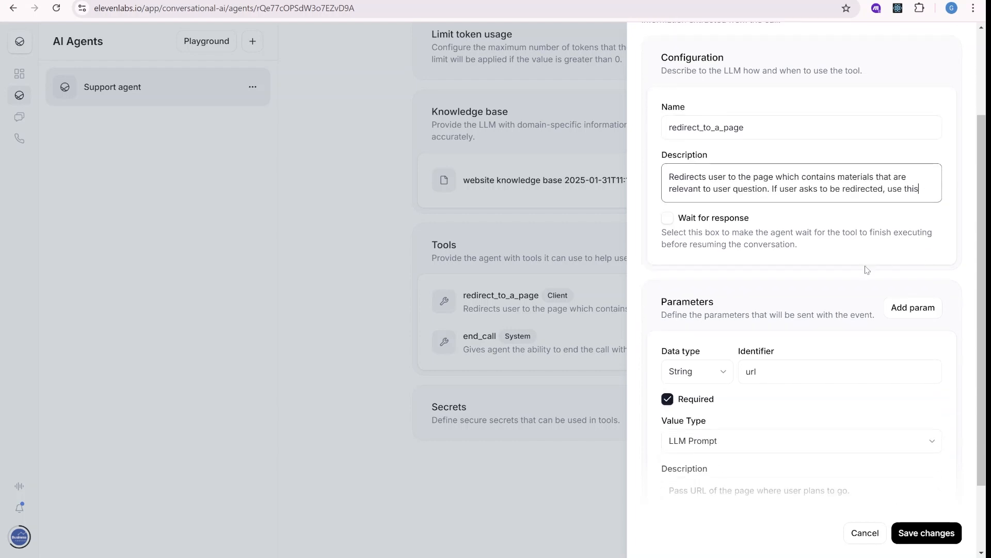
{"action": "scroll", "coordinate": [834, 248], "scroll_direction": "down", "scroll_amount": 2}
{"action": "scroll", "coordinate": [829, 263], "scroll_direction": "up", "scroll_amount": 2}
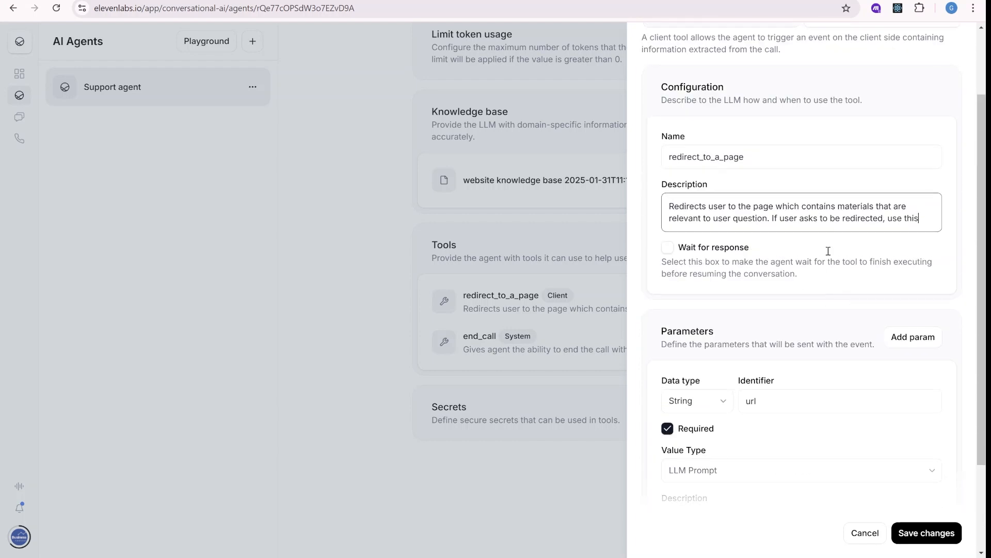
{"action": "scroll", "coordinate": [901, 237], "scroll_direction": "down", "scroll_amount": 1}
{"action": "scroll", "coordinate": [902, 237], "scroll_direction": "down", "scroll_amount": 1}
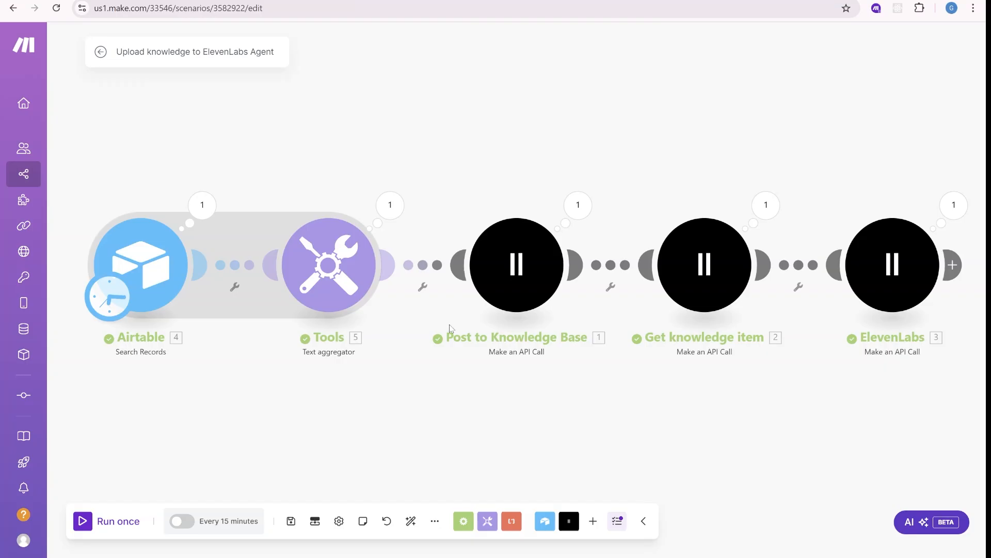
- Switch to the Make scenario and examine the URL line in the Text aggregator module's text
{"action": "left_click", "coordinate": [328, 265]}
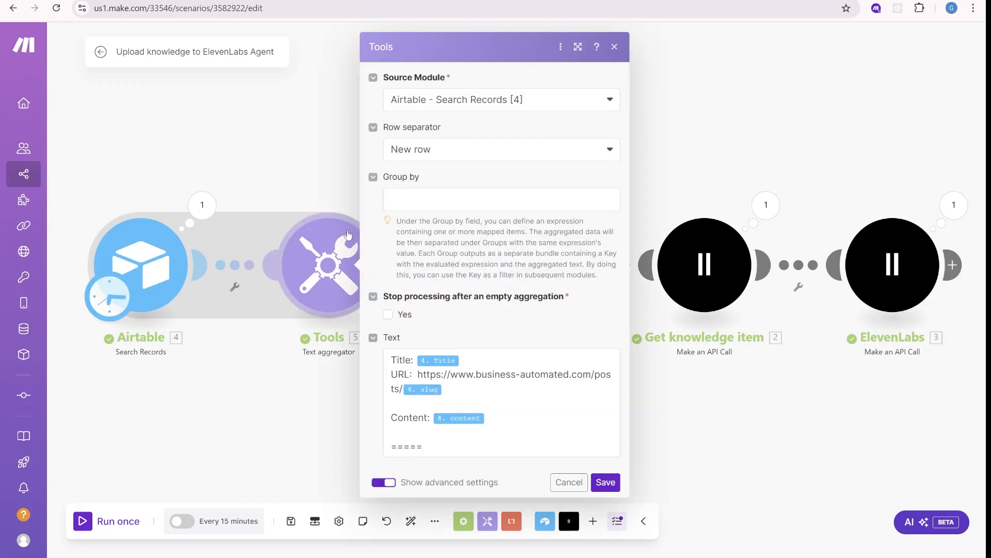
{"action": "left_click", "coordinate": [402, 377]}
{"action": "double_click", "coordinate": [401, 377]}
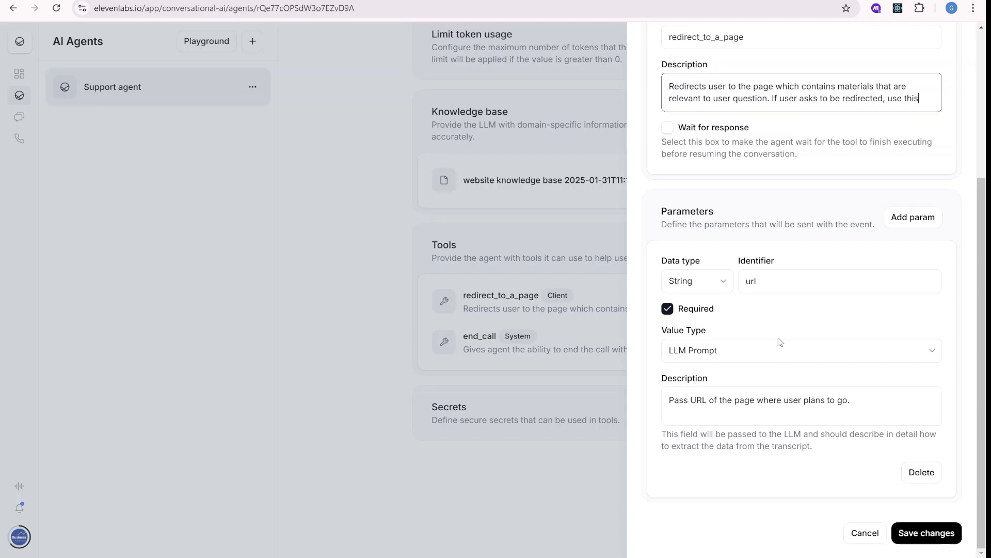
- Back in ElevenLabs, review the url parameter's description and identifier and the tool name, and save the redirect_to_a_page tool
{"action": "left_click_drag", "start_coordinate": [866, 401], "coordinate": [627, 401]}
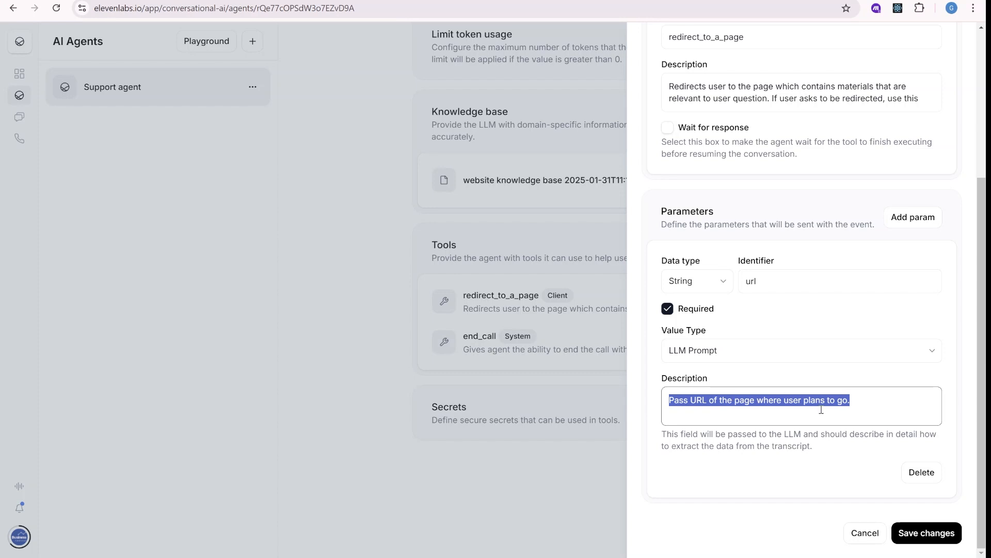
{"action": "double_click", "coordinate": [691, 403]}
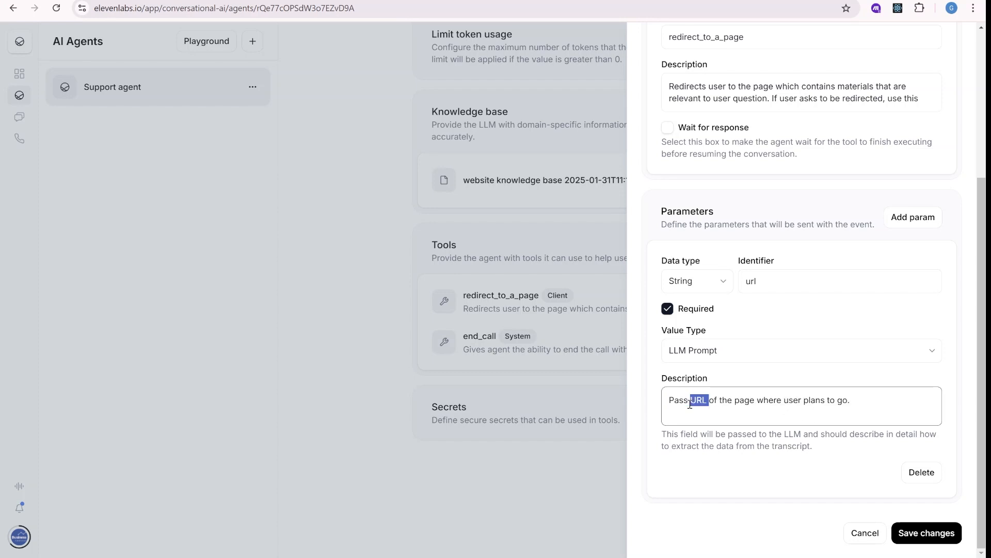
{"action": "left_click", "coordinate": [789, 399]}
{"action": "left_click_drag", "start_coordinate": [766, 281], "coordinate": [693, 281]}
{"action": "scroll", "coordinate": [729, 243], "scroll_direction": "up", "scroll_amount": 2}
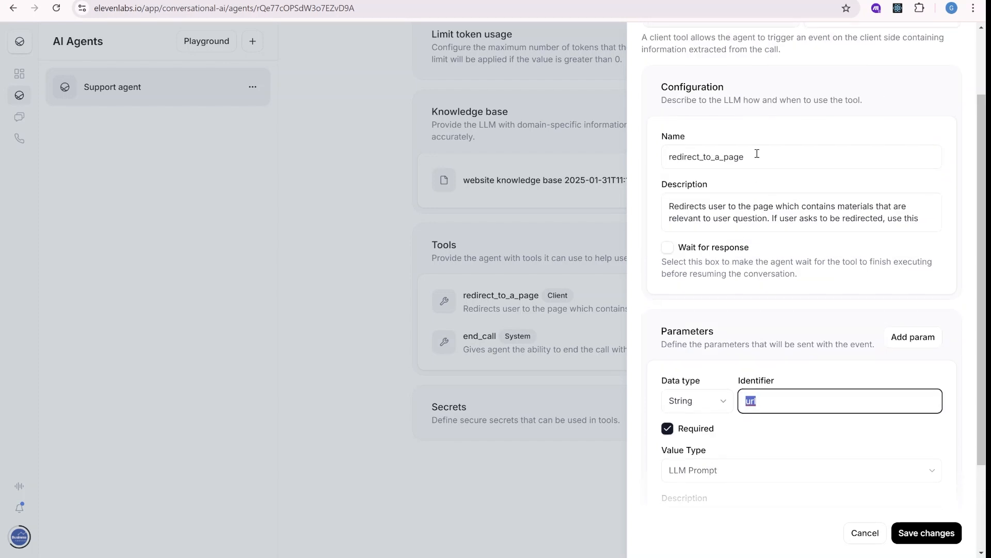
{"action": "left_click_drag", "start_coordinate": [757, 155], "coordinate": [624, 161]}
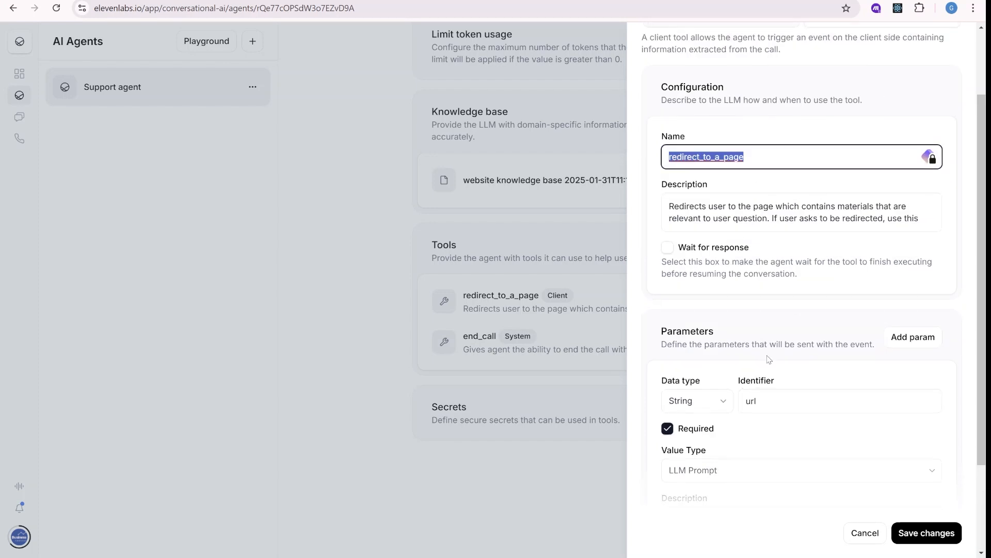
{"action": "left_click", "coordinate": [771, 411]}
{"action": "left_click_drag", "start_coordinate": [789, 405], "coordinate": [689, 410]}
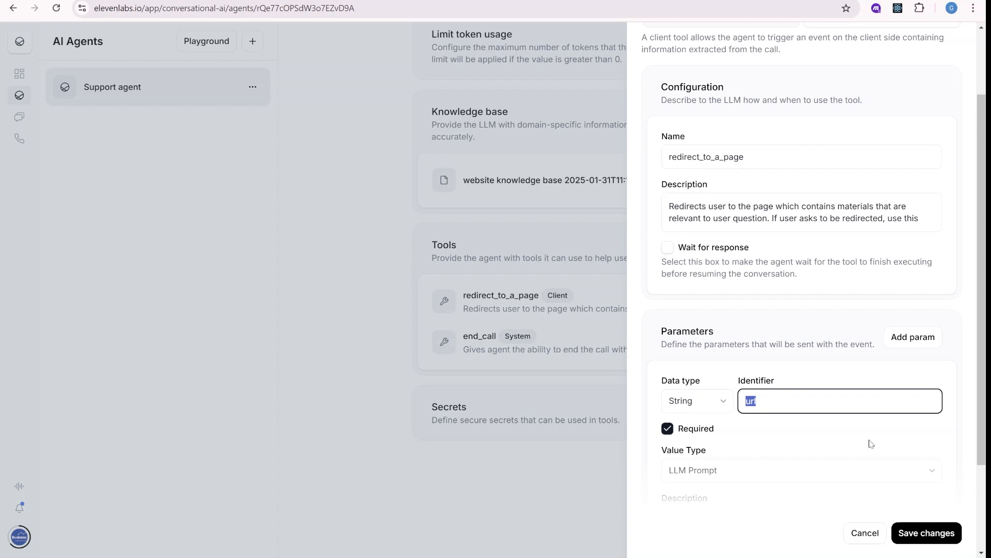
{"action": "left_click", "coordinate": [937, 532]}
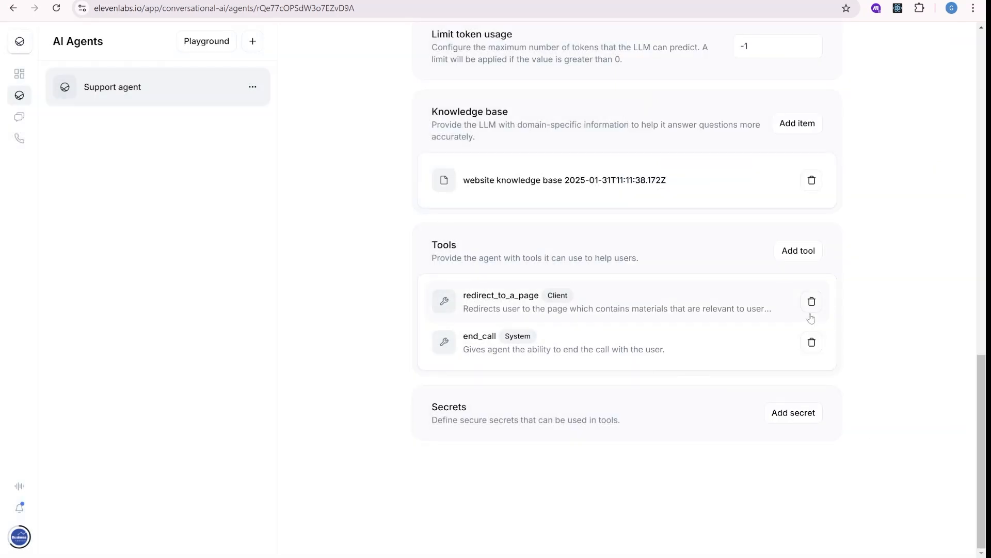
- Open the Support agent's Widget settings and examine the full embed code snippet
{"action": "scroll", "coordinate": [731, 336], "scroll_direction": "up", "scroll_amount": 8}
{"action": "scroll", "coordinate": [733, 362], "scroll_direction": "up", "scroll_amount": 9}
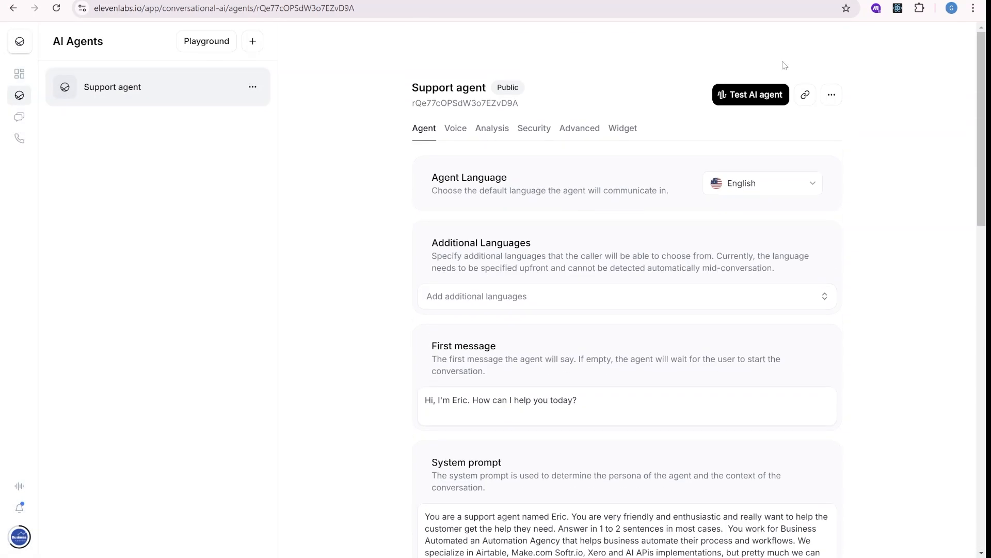
{"action": "left_click", "coordinate": [626, 133]}
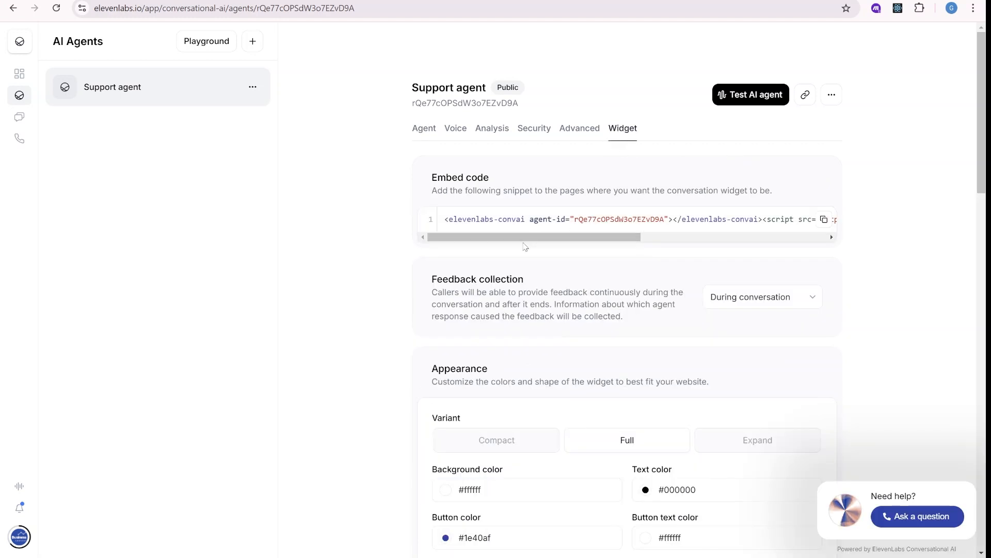
{"action": "scroll", "coordinate": [578, 218], "scroll_direction": "right", "scroll_amount": 5}
{"action": "left_click_drag", "start_coordinate": [815, 220], "coordinate": [381, 214]}
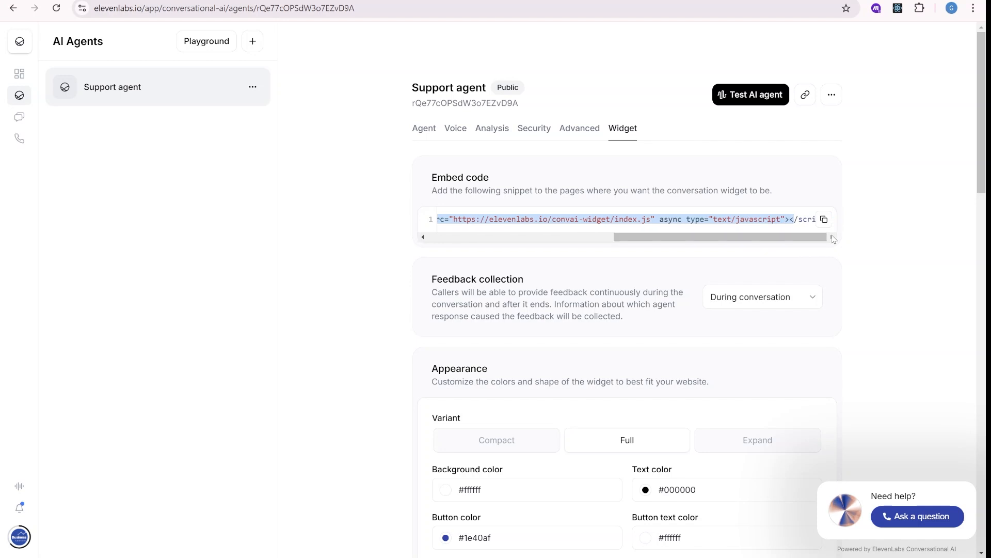
{"action": "left_click_drag", "start_coordinate": [802, 241], "coordinate": [511, 242]}
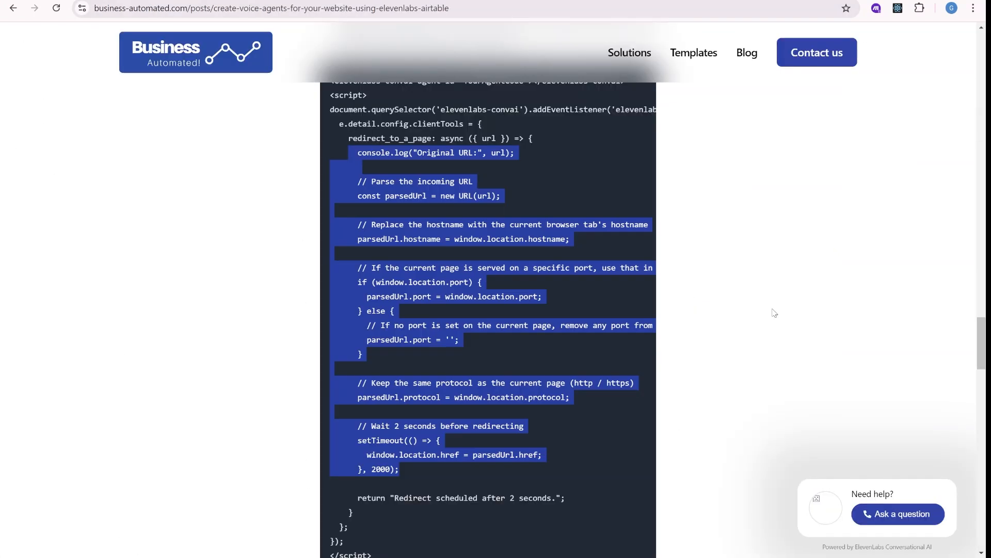
- Switch to the Business Automated blog post on ElevenLabs voice agents and examine the embed script defining the redirect_to_a_page client tool
{"action": "scroll", "coordinate": [947, 30], "scroll_direction": "up", "scroll_amount": 10}
{"action": "scroll", "coordinate": [970, 206], "scroll_direction": "down", "scroll_amount": 2}
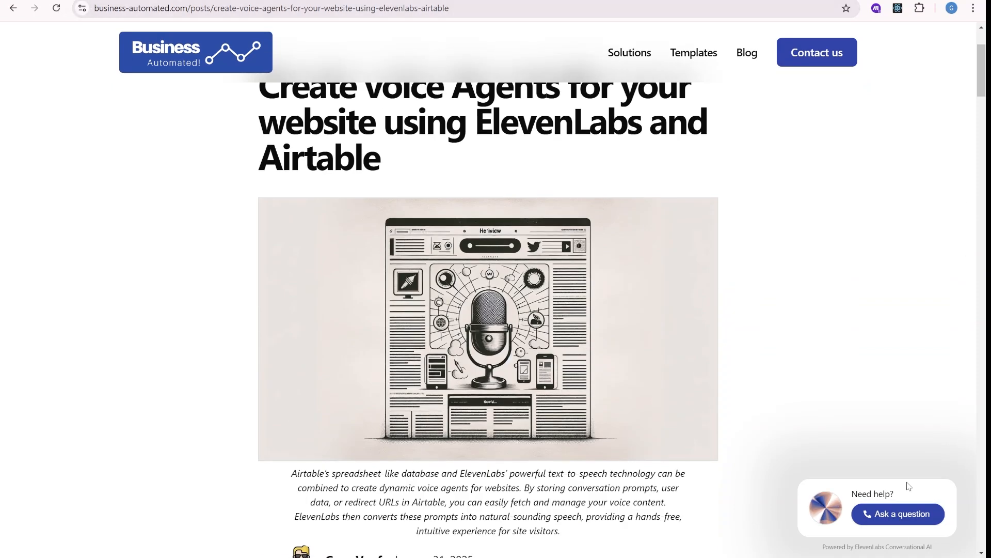
{"action": "left_click_drag", "start_coordinate": [981, 73], "coordinate": [969, 331]}
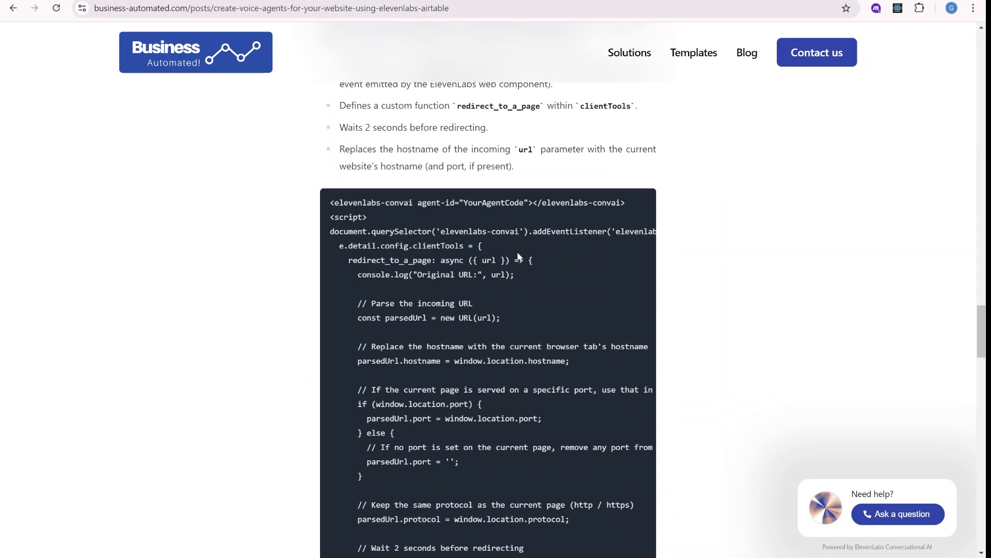
{"action": "scroll", "coordinate": [501, 236], "scroll_direction": "down", "scroll_amount": 1}
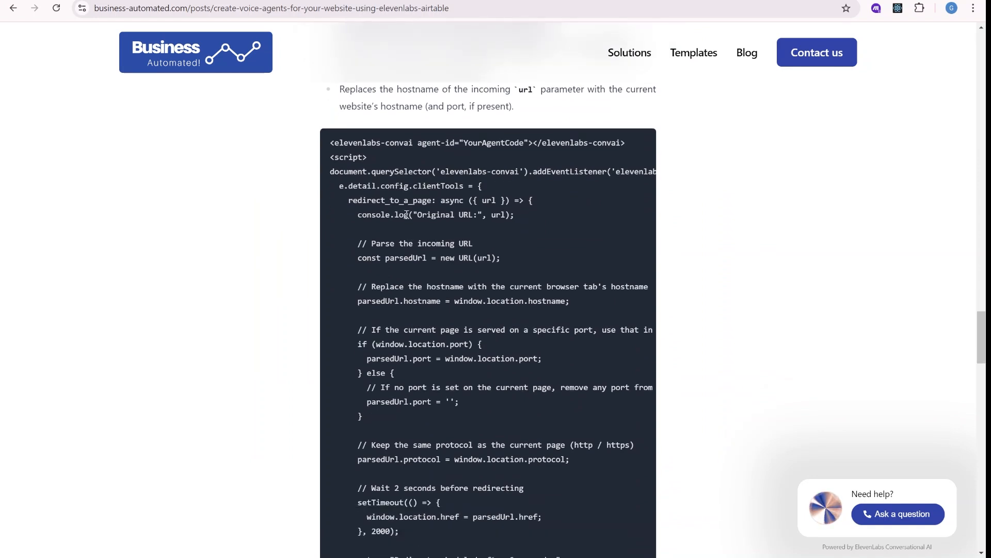
{"action": "scroll", "coordinate": [371, 225], "scroll_direction": "down", "scroll_amount": 1}
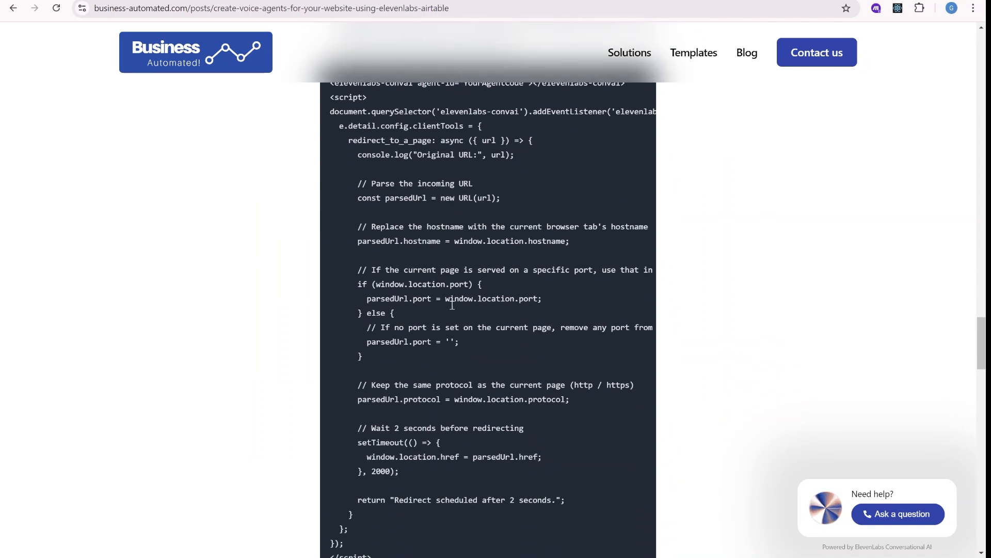
{"action": "left_click_drag", "start_coordinate": [444, 445], "coordinate": [381, 456]}
{"action": "scroll", "coordinate": [465, 393], "scroll_direction": "down", "scroll_amount": 2}
{"action": "scroll", "coordinate": [493, 368], "scroll_direction": "up", "scroll_amount": 2}
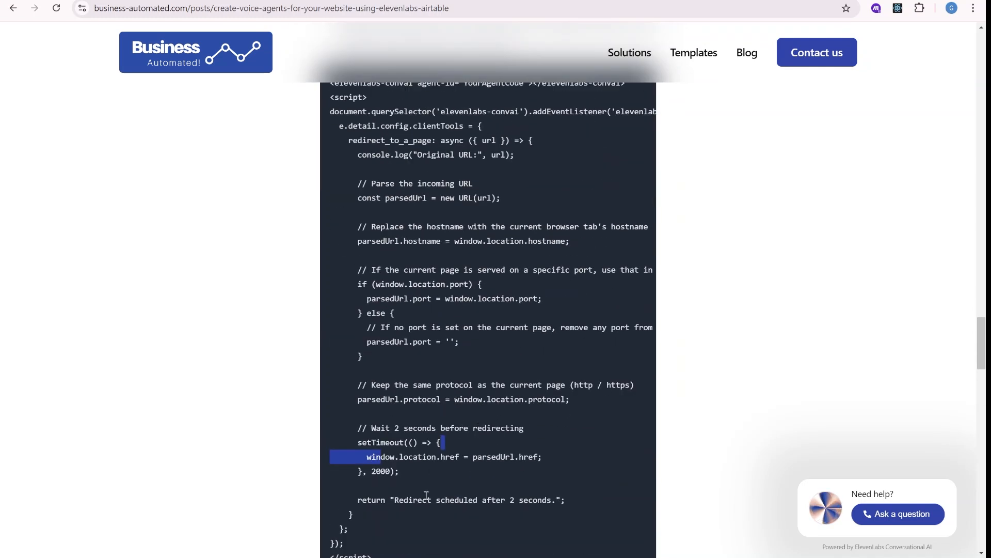
{"action": "scroll", "coordinate": [383, 531], "scroll_direction": "down", "scroll_amount": 1}
{"action": "left_click_drag", "start_coordinate": [370, 475], "coordinate": [382, 166]}
{"action": "scroll", "coordinate": [398, 253], "scroll_direction": "up", "scroll_amount": 2}
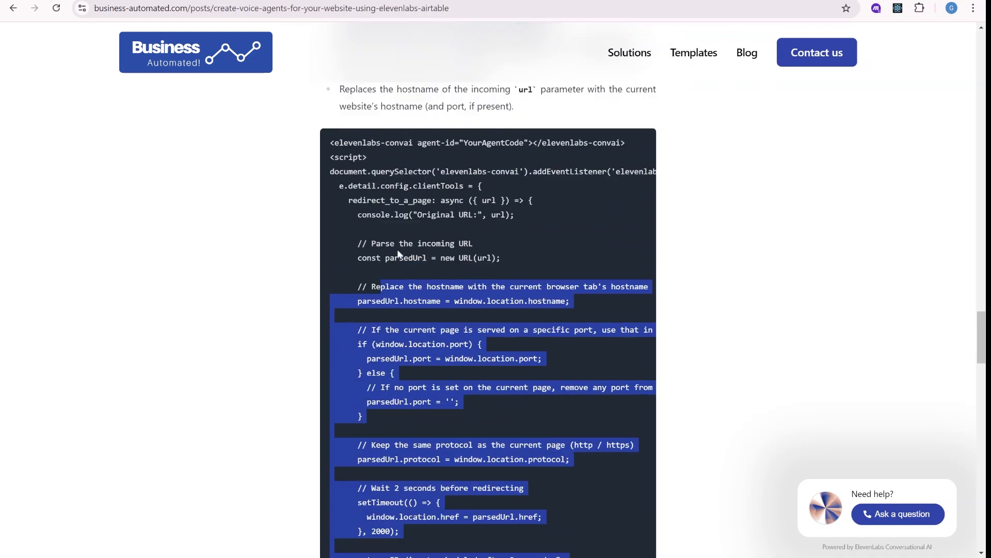
- Check the ElevenLabs Webflow embedding guide, and return to the blog post to review the complete widget embed script
{"action": "left_click", "coordinate": [540, 0]}
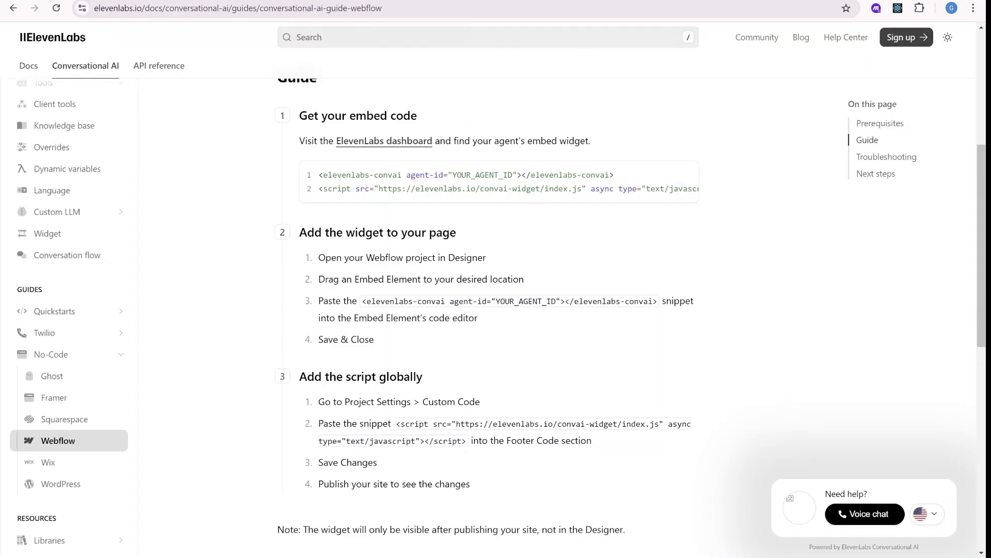
{"action": "left_click", "coordinate": [485, 1]}
{"action": "scroll", "coordinate": [503, 285], "scroll_direction": "down", "scroll_amount": 2}
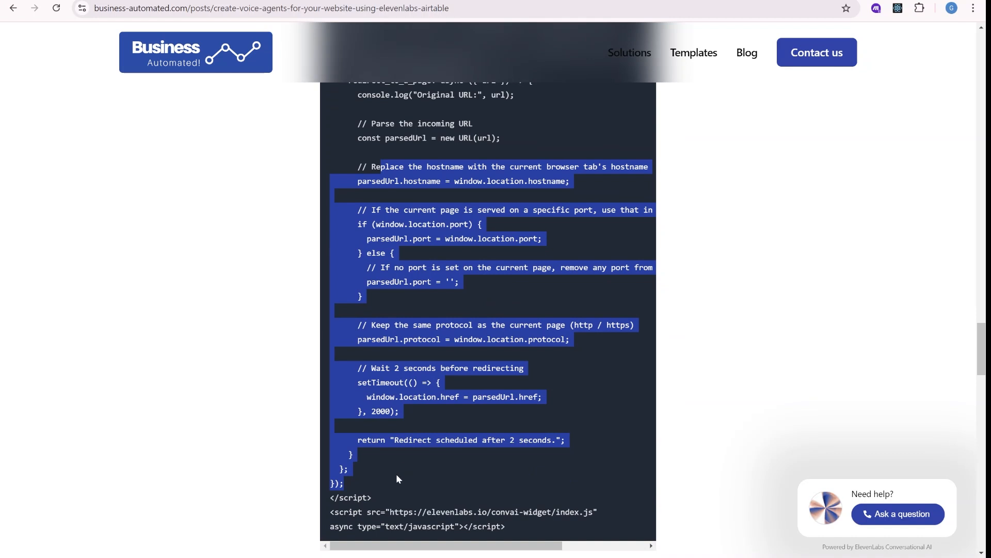
{"action": "scroll", "coordinate": [404, 469], "scroll_direction": "up", "scroll_amount": 4}
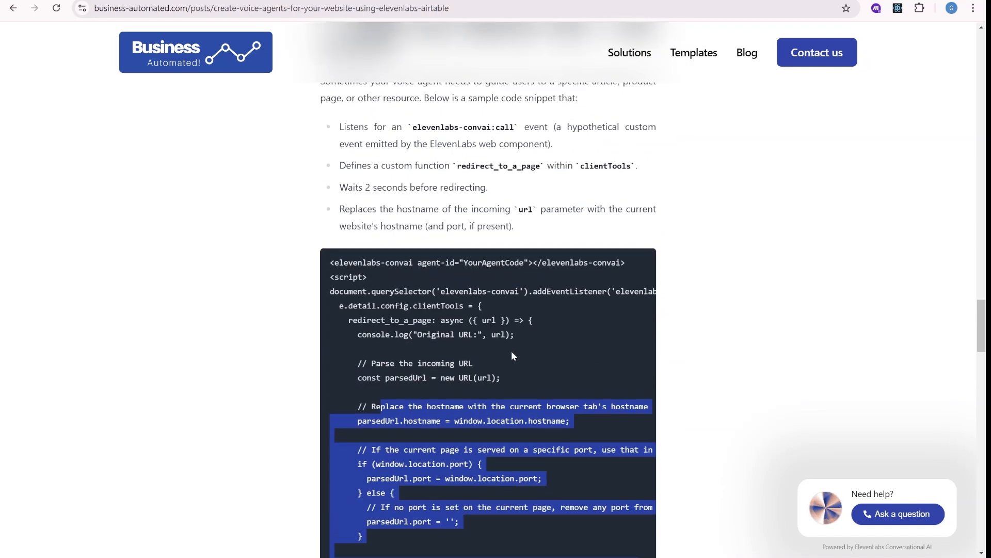
{"action": "scroll", "coordinate": [516, 387], "scroll_direction": "down", "scroll_amount": 2}
{"action": "left_click", "coordinate": [455, 311]}
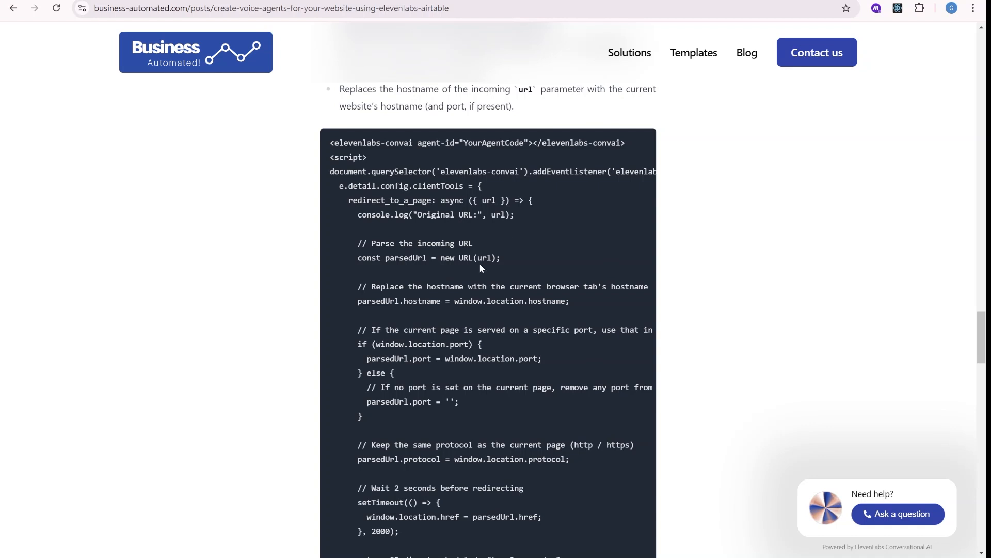
- Examine the redirect_to_a_page function name, its url parameter and the console.log line in the embed script
{"action": "scroll", "coordinate": [445, 256], "scroll_direction": "up", "scroll_amount": 1}
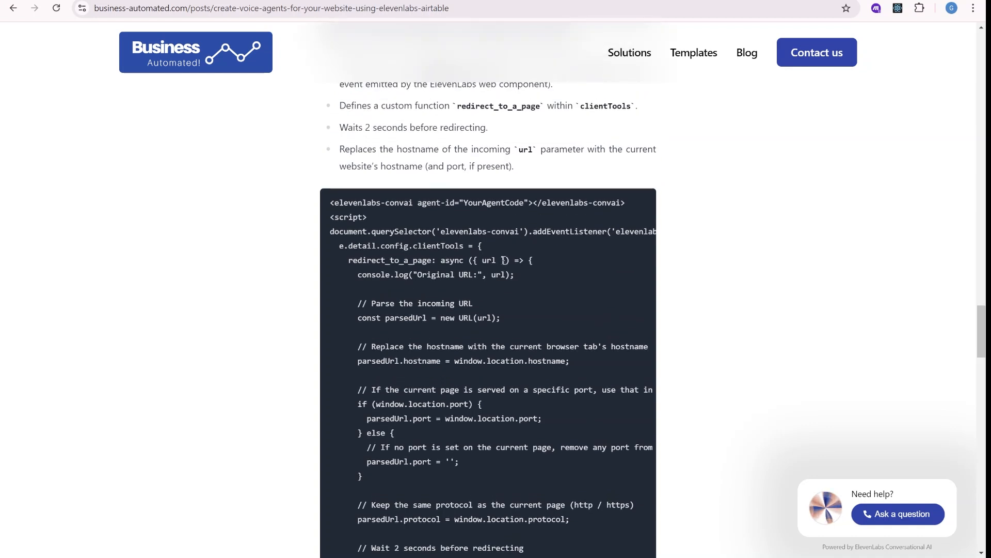
{"action": "double_click", "coordinate": [395, 261]}
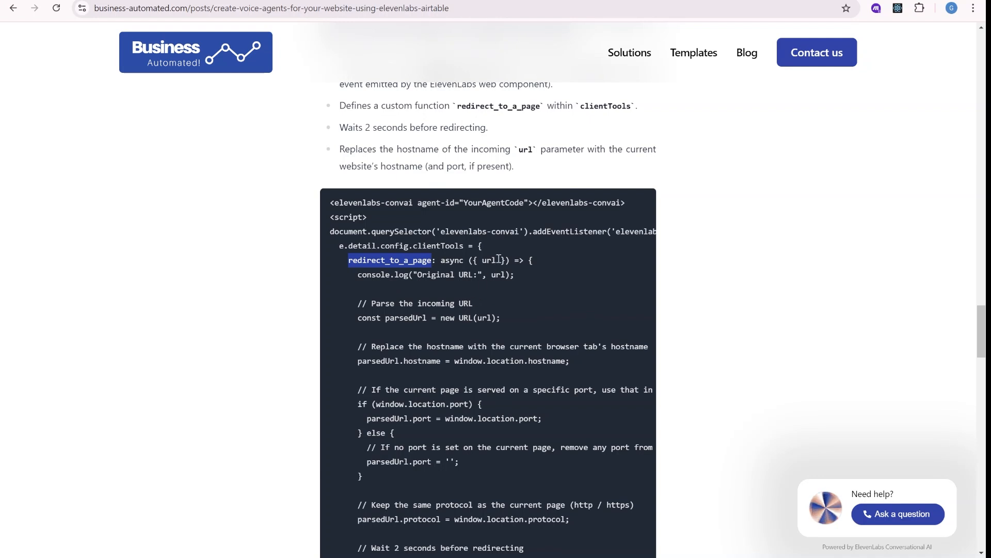
{"action": "left_click_drag", "start_coordinate": [500, 261], "coordinate": [349, 281]}
{"action": "scroll", "coordinate": [481, 443], "scroll_direction": "down", "scroll_amount": 1}
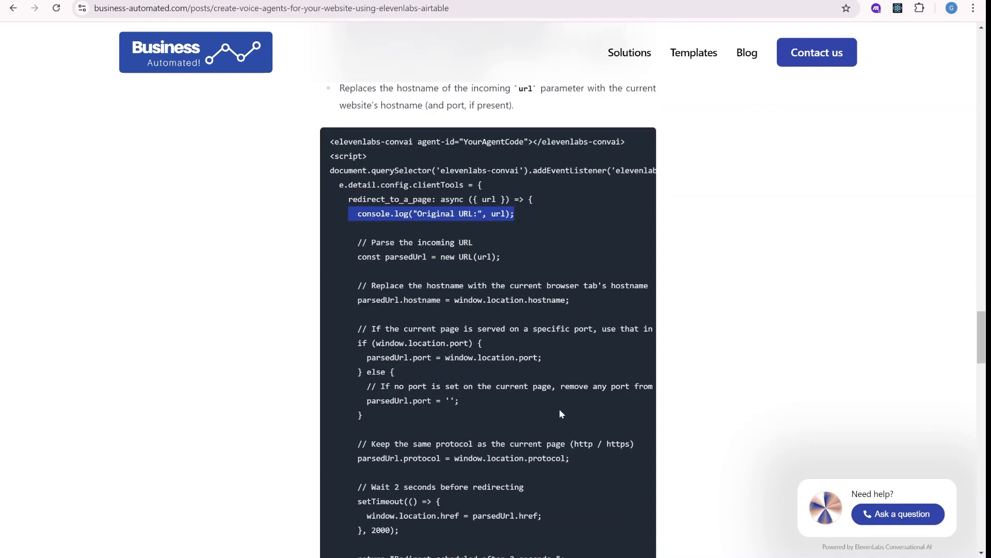
- Examine the script lines that replace the hostname, port and protocol, and the window.location.href redirect with its 2000 ms timeout
{"action": "scroll", "coordinate": [562, 415], "scroll_direction": "down", "scroll_amount": 2}
{"action": "scroll", "coordinate": [558, 426], "scroll_direction": "up", "scroll_amount": 1}
{"action": "left_click_drag", "start_coordinate": [571, 399], "coordinate": [328, 216]}
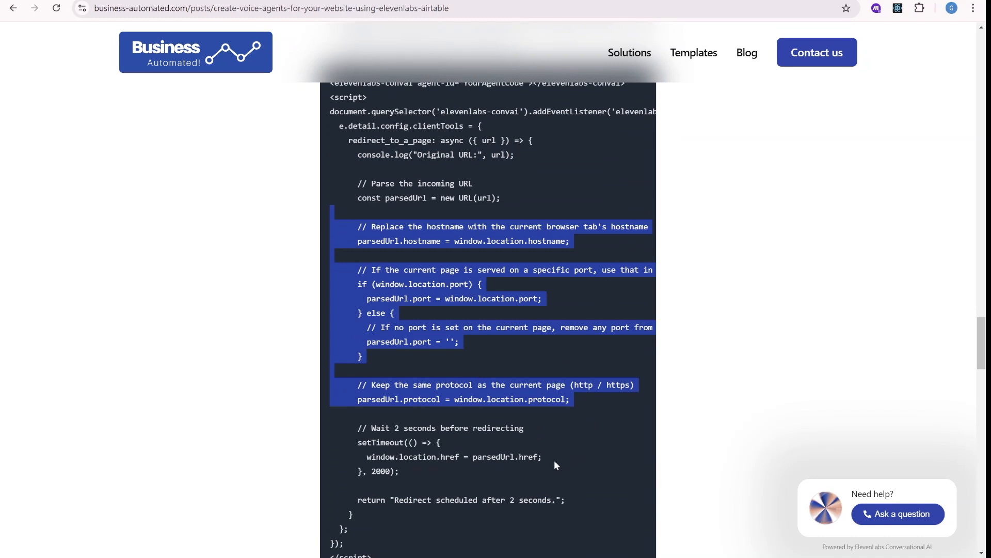
{"action": "left_click_drag", "start_coordinate": [372, 458], "coordinate": [461, 461]}
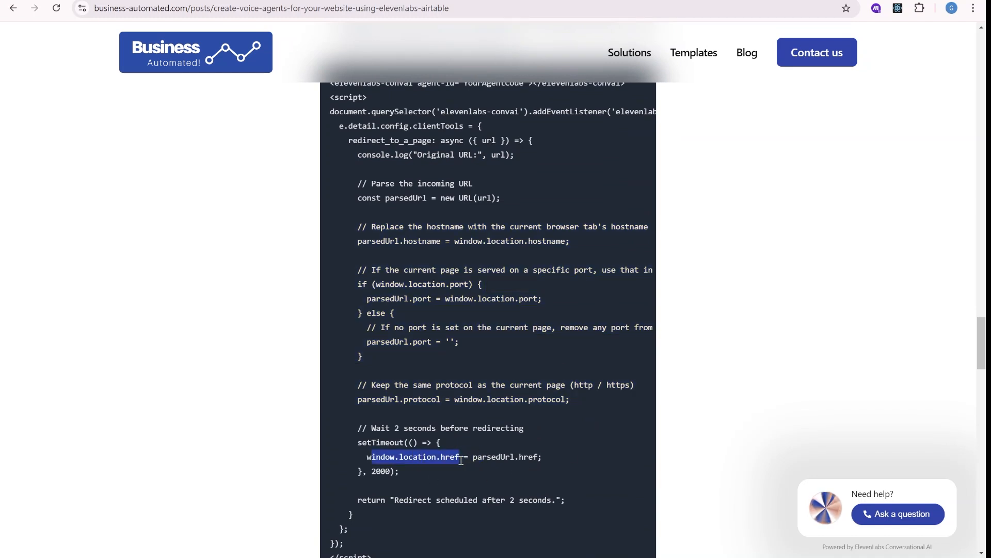
{"action": "double_click", "coordinate": [381, 471]}
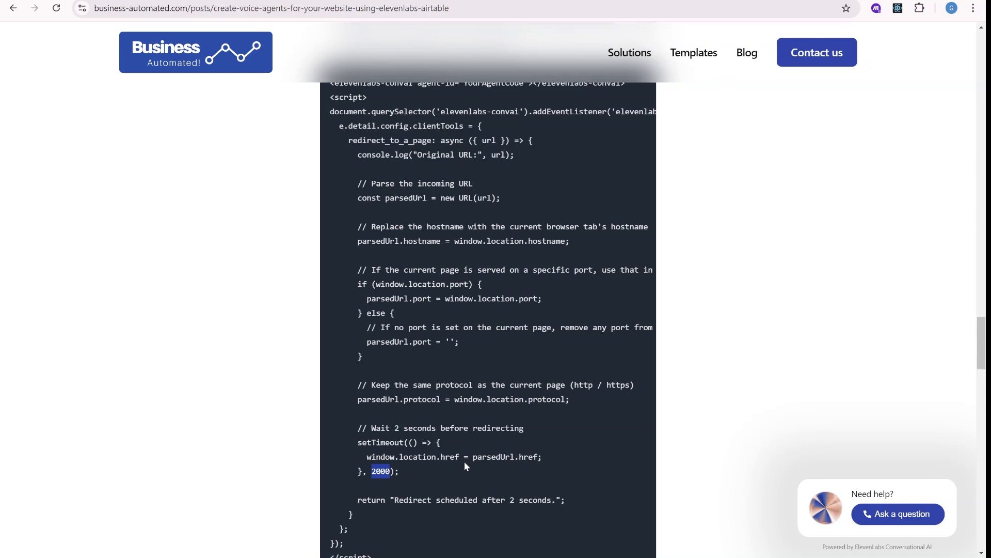
{"action": "left_click_drag", "start_coordinate": [475, 458], "coordinate": [538, 458]}
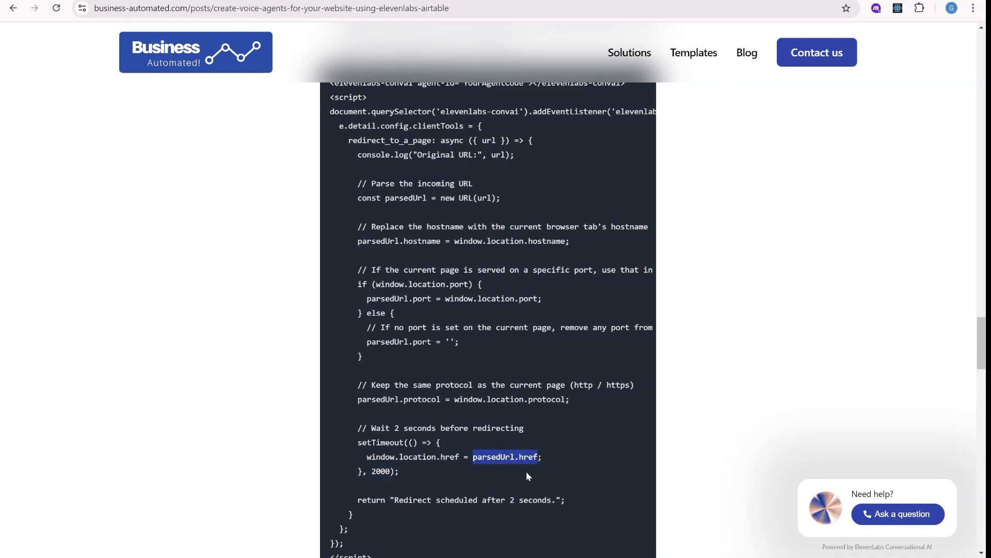
- Highlight the redirect_to_a_page function body from console.log through the setTimeout call and read through the surrounding script
{"action": "left_click_drag", "start_coordinate": [420, 476], "coordinate": [349, 159]}
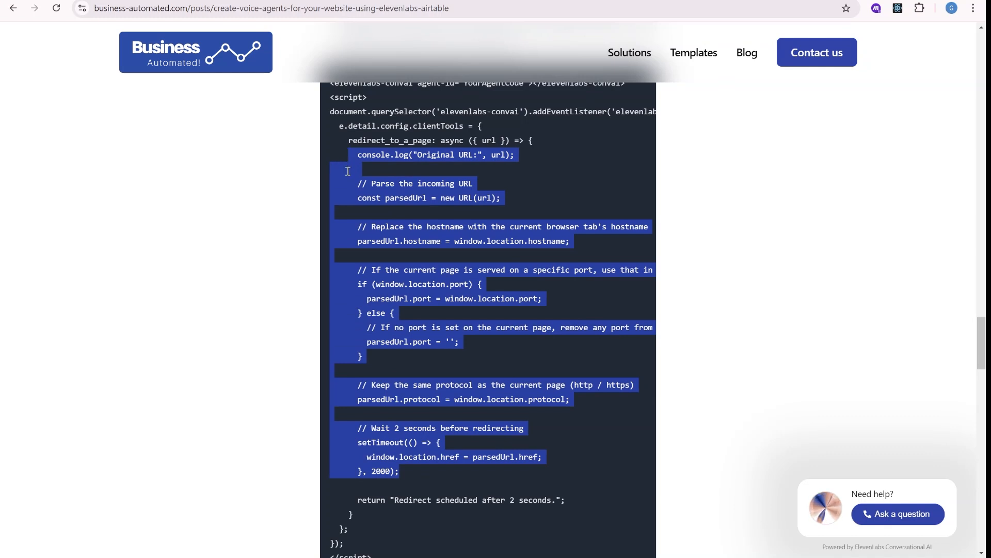
{"action": "left_click_drag", "start_coordinate": [410, 474], "coordinate": [345, 154]}
{"action": "scroll", "coordinate": [512, 418], "scroll_direction": "down", "scroll_amount": 2}
{"action": "scroll", "coordinate": [511, 418], "scroll_direction": "up", "scroll_amount": 2}
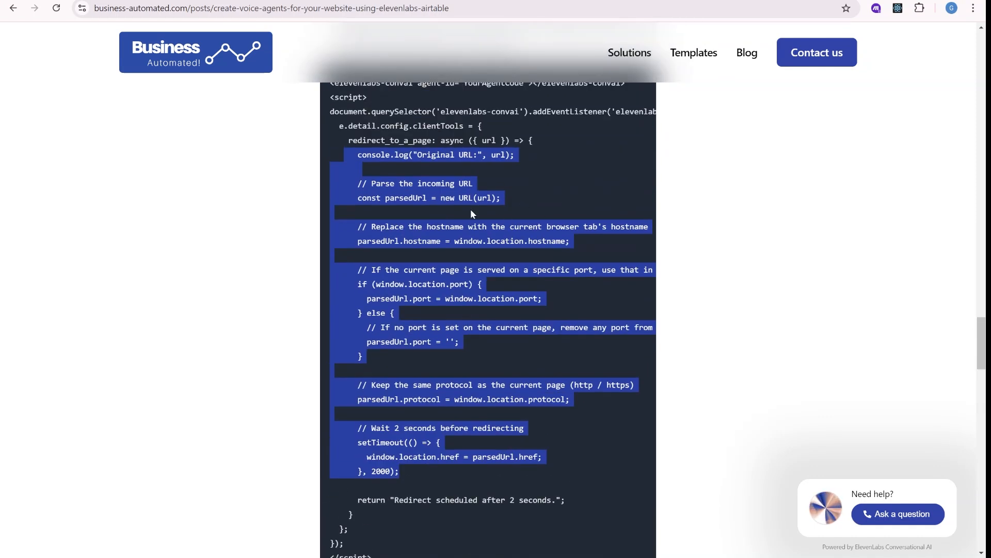
{"action": "scroll", "coordinate": [524, 365], "scroll_direction": "up", "scroll_amount": 1}
{"action": "scroll", "coordinate": [523, 365], "scroll_direction": "down", "scroll_amount": 2}
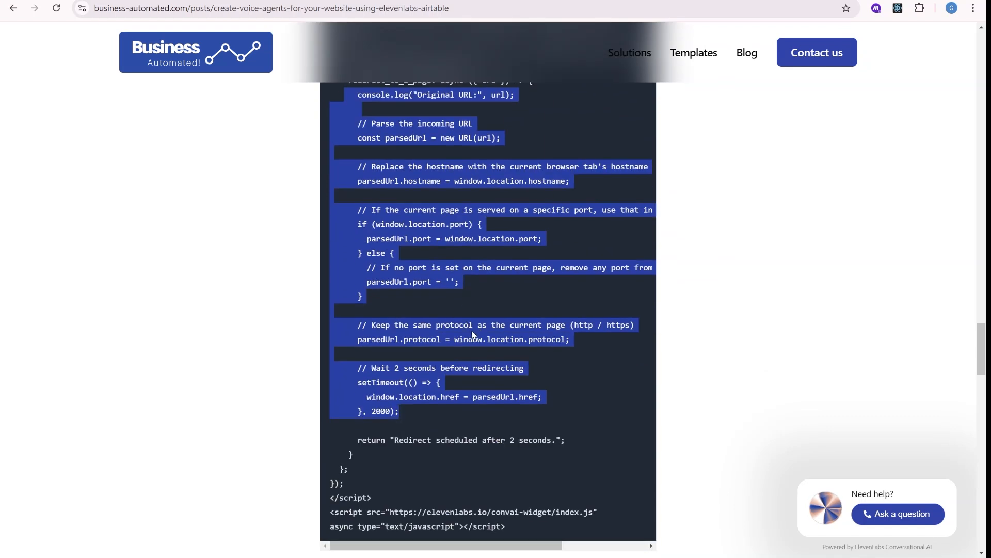
{"action": "scroll", "coordinate": [523, 368], "scroll_direction": "down", "scroll_amount": 1}
{"action": "scroll", "coordinate": [524, 393], "scroll_direction": "up", "scroll_amount": 3}
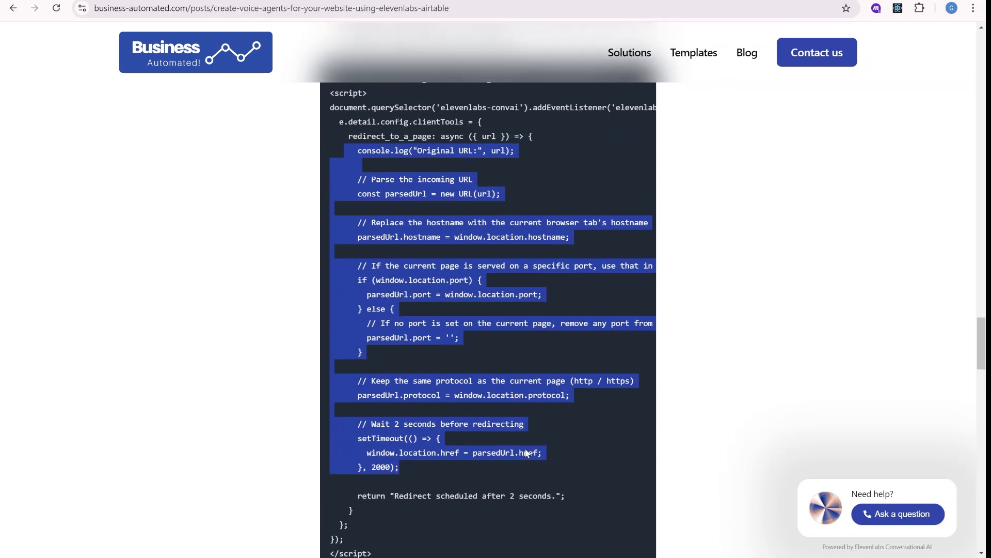
{"action": "scroll", "coordinate": [527, 449], "scroll_direction": "down", "scroll_amount": 4}
{"action": "scroll", "coordinate": [533, 428], "scroll_direction": "up", "scroll_amount": 7}
{"action": "scroll", "coordinate": [519, 432], "scroll_direction": "down", "scroll_amount": 1}
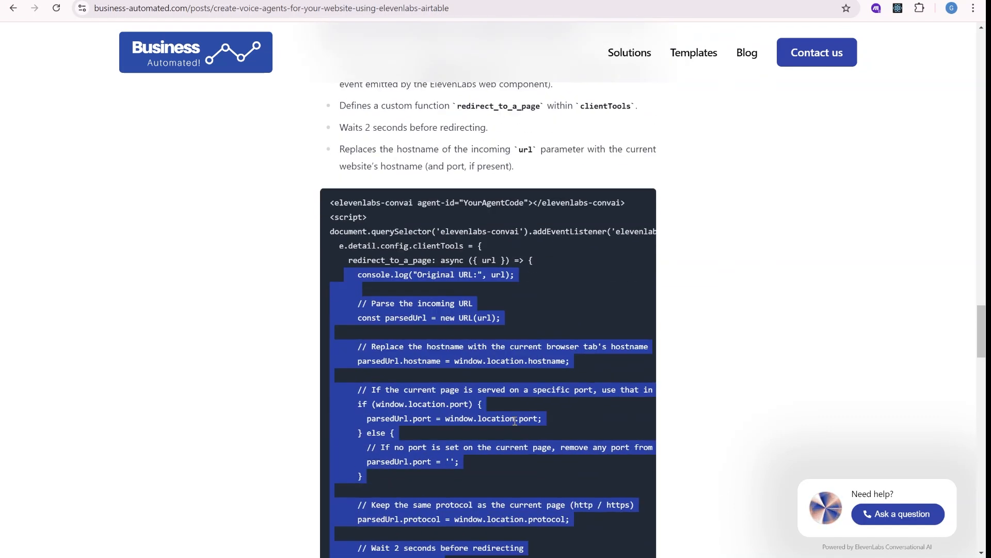
{"action": "scroll", "coordinate": [514, 421], "scroll_direction": "down", "scroll_amount": 6}
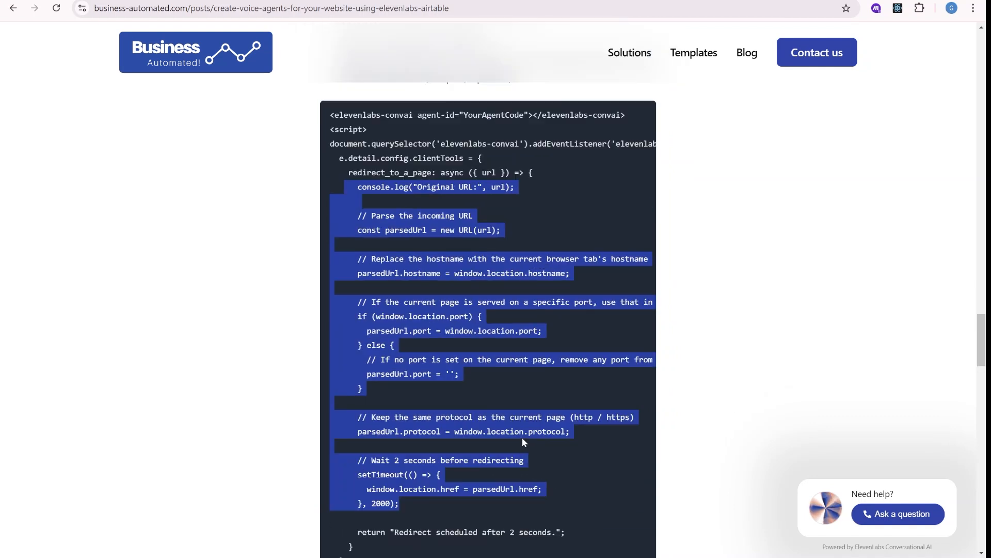
{"action": "scroll", "coordinate": [512, 361], "scroll_direction": "up", "scroll_amount": 7}
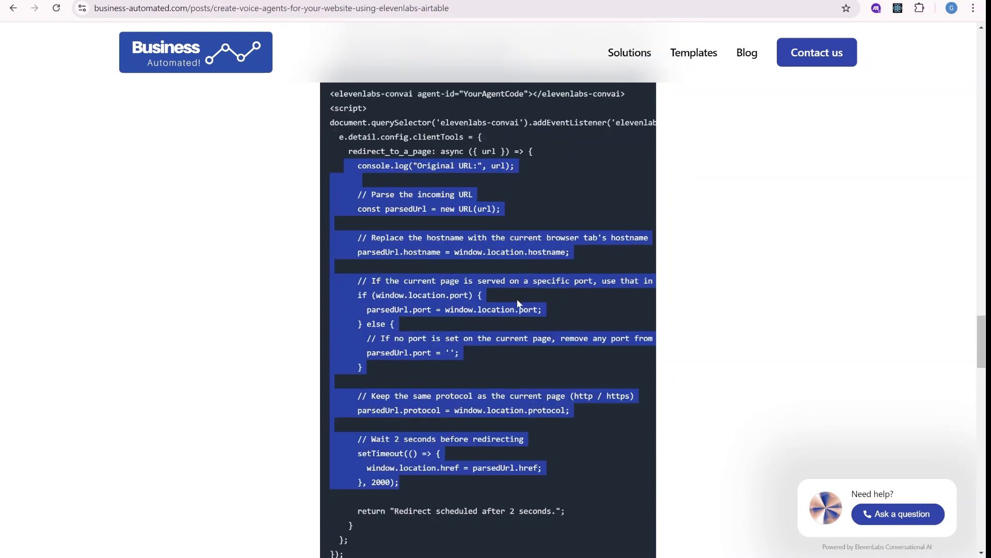
- Select the embed code through the final convai-widget script tag in the blog post's code block
{"action": "left_click", "coordinate": [432, 327]}
{"action": "left_click_drag", "start_coordinate": [332, 259], "coordinate": [534, 351]}
{"action": "scroll", "coordinate": [510, 386], "scroll_direction": "down", "scroll_amount": 7}
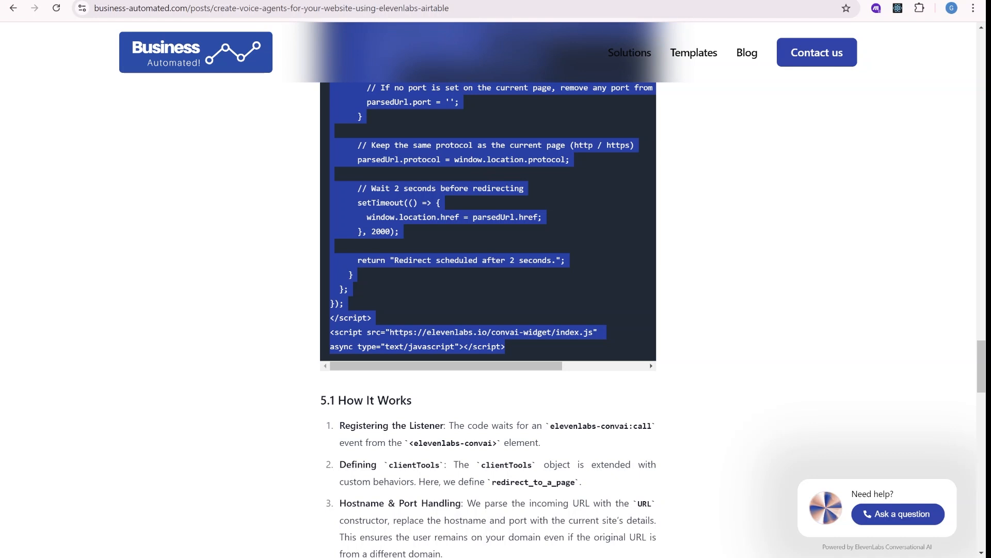
- Switch to the Webflow site's custom code settings and examine the Head code and Footer code sections
{"action": "left_click", "coordinate": [605, 0]}
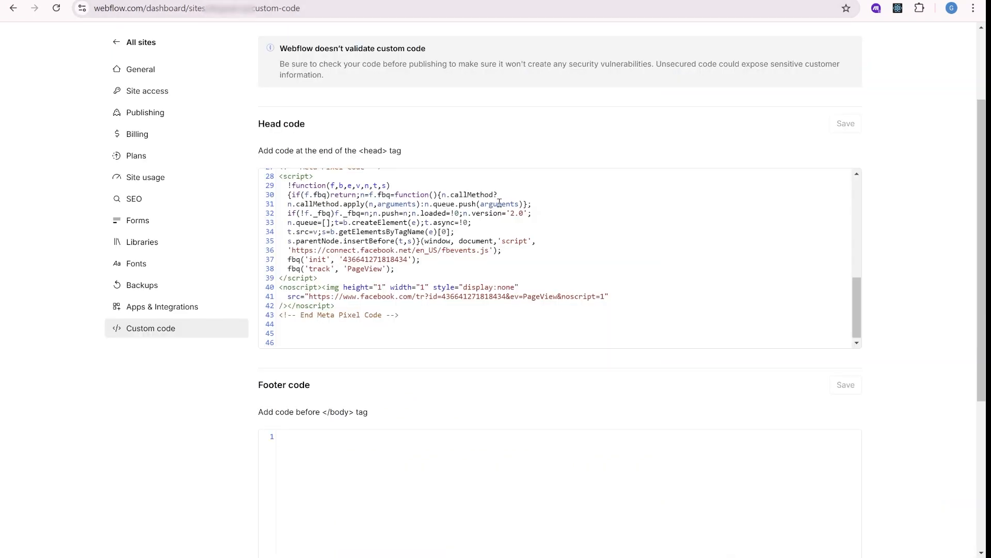
{"action": "scroll", "coordinate": [136, 232], "scroll_direction": "up", "scroll_amount": 1}
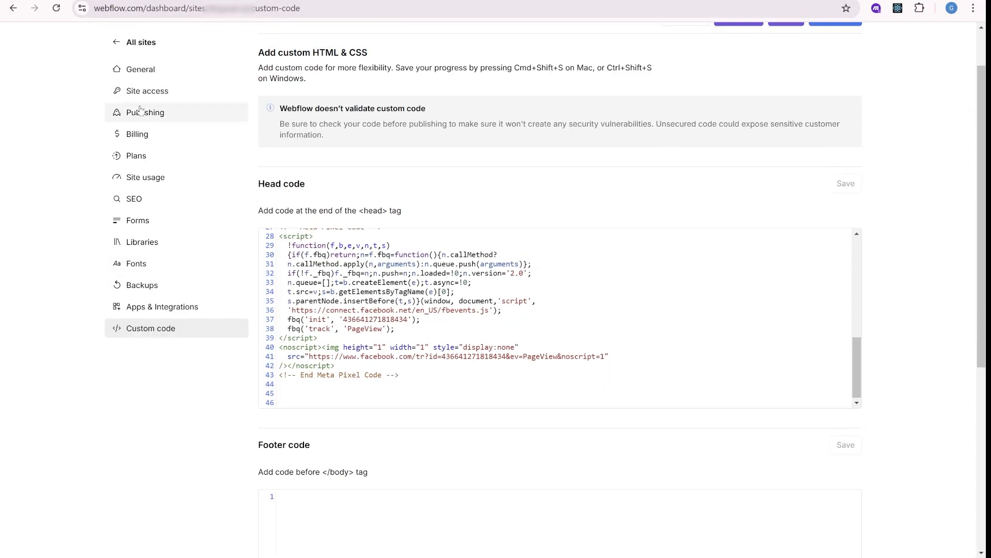
{"action": "scroll", "coordinate": [331, 233], "scroll_direction": "down", "scroll_amount": 1}
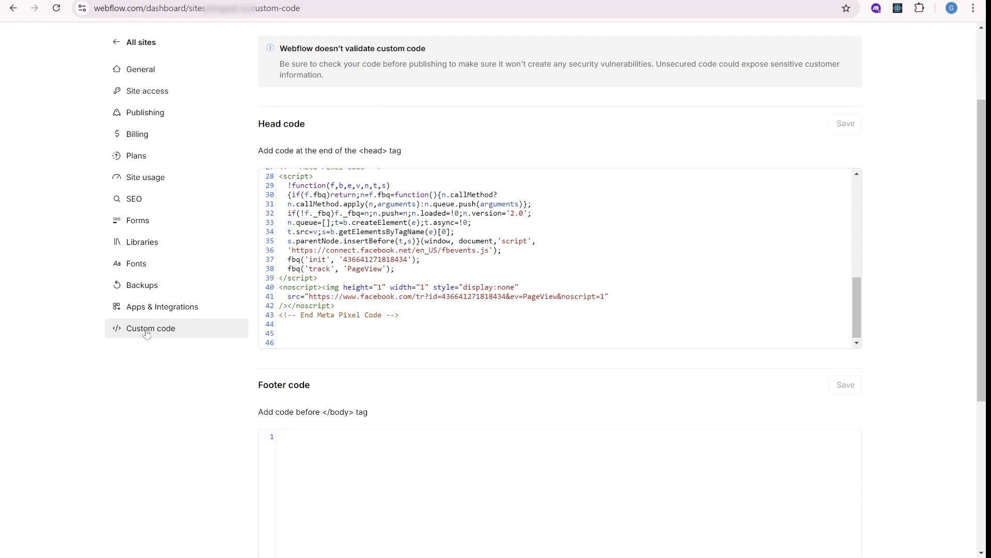
{"action": "left_click", "coordinate": [310, 204]}
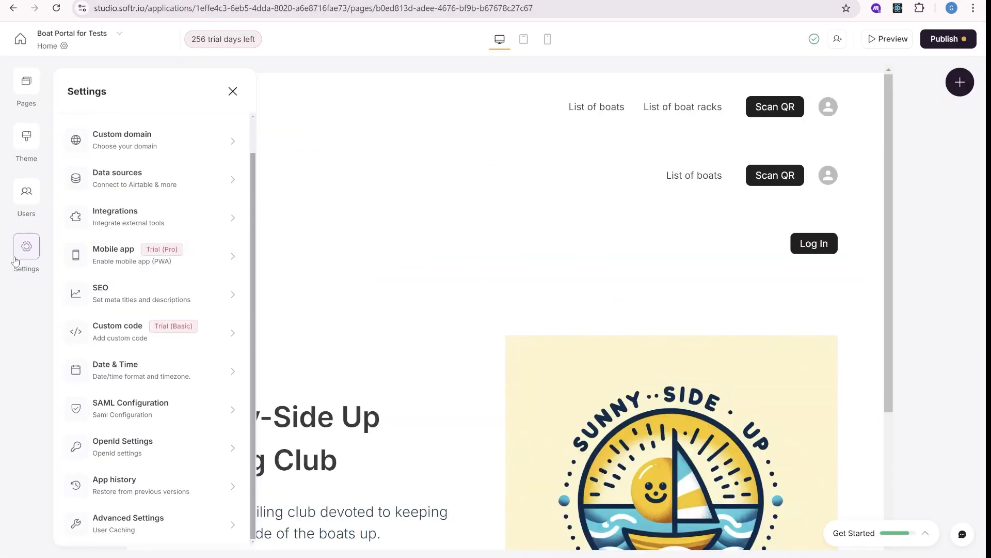
- In Softr, open the Boat Portal for Tests app's custom code settings, and search the block library for "code"
{"action": "left_click", "coordinate": [182, 344]}
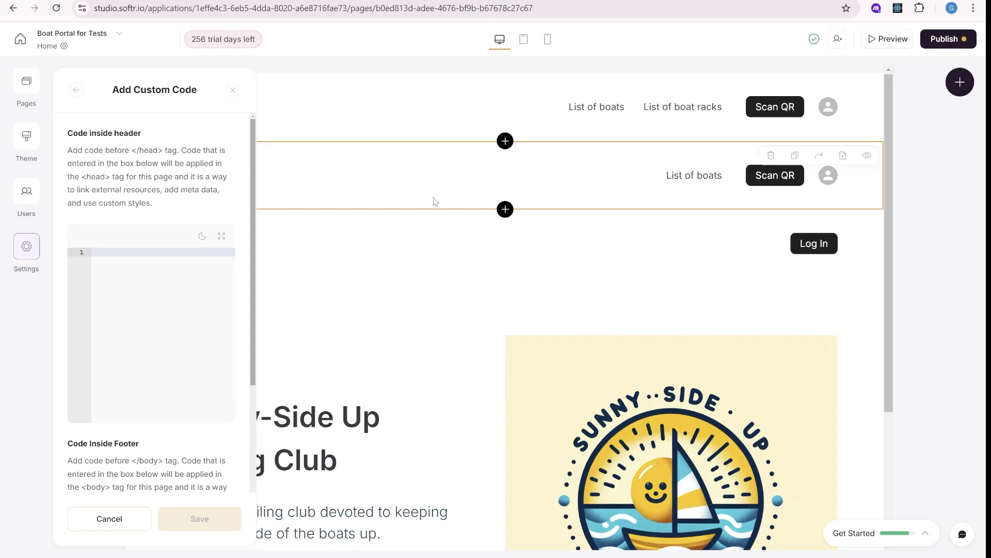
{"action": "left_click", "coordinate": [504, 208]}
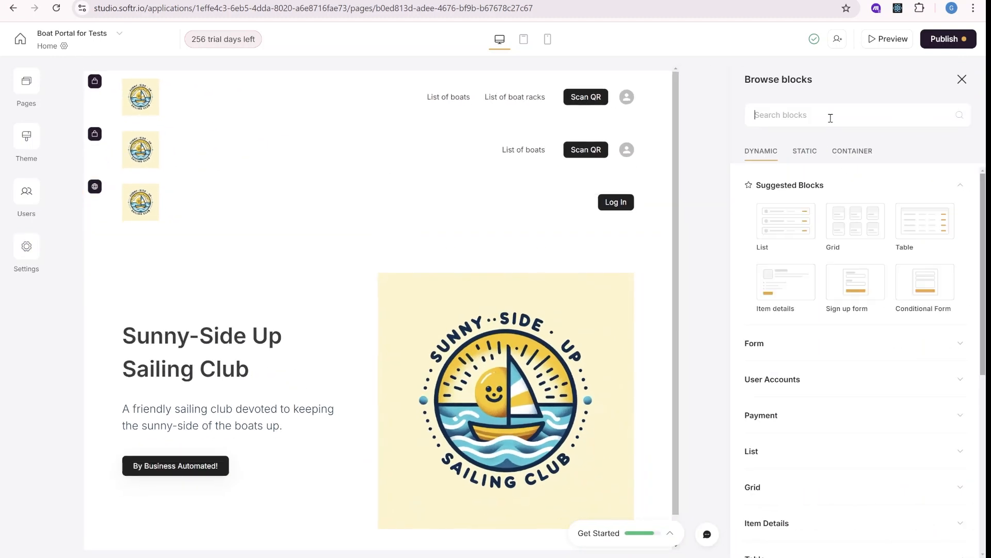
{"action": "type", "text": "code"}
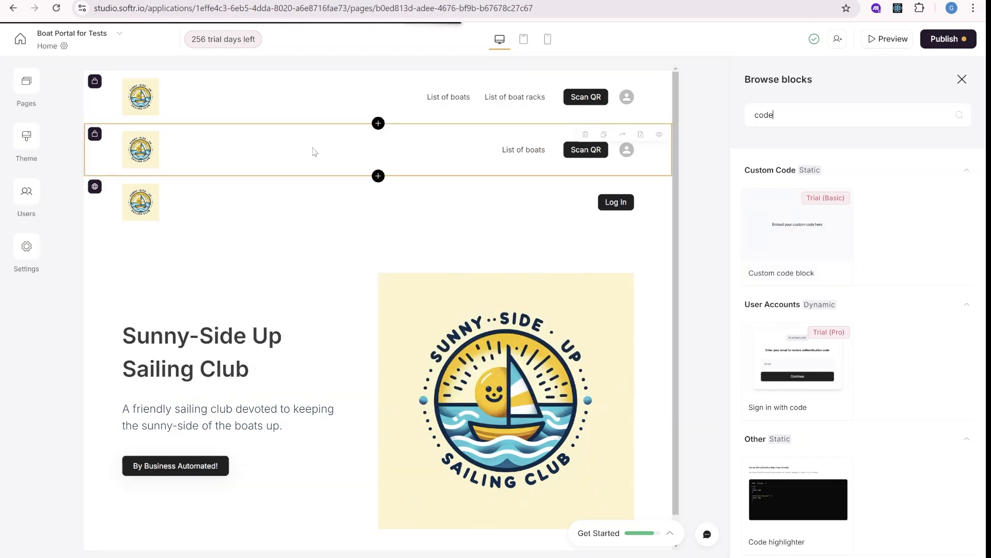
- Open the page settings of the List of boats page and view its Custom code section
{"action": "left_click", "coordinate": [27, 82]}
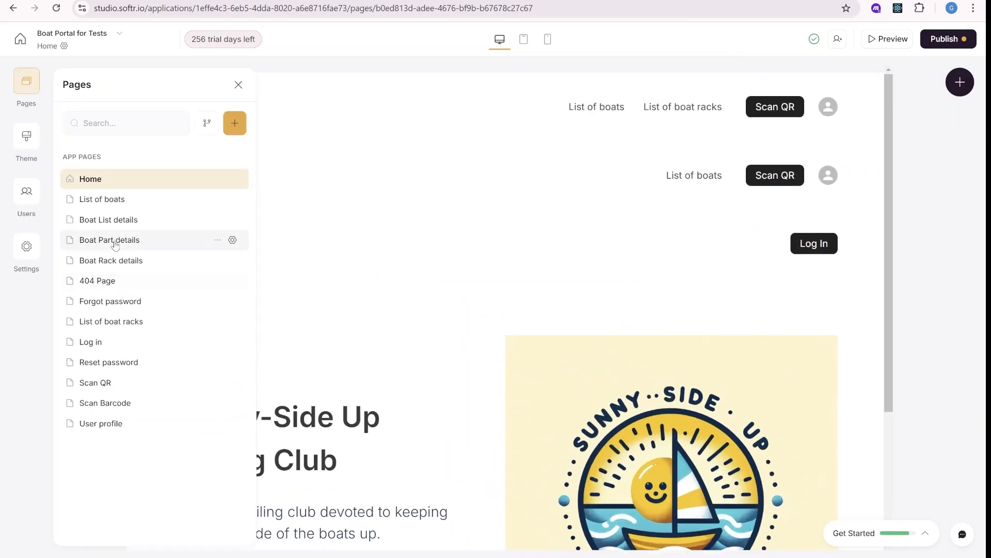
{"action": "left_click", "coordinate": [227, 202]}
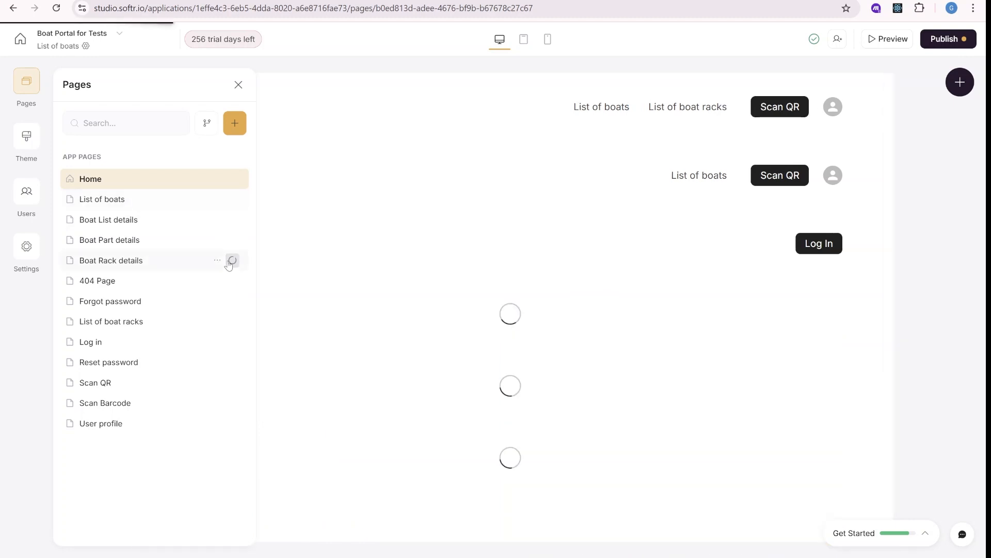
{"action": "left_click", "coordinate": [230, 262]}
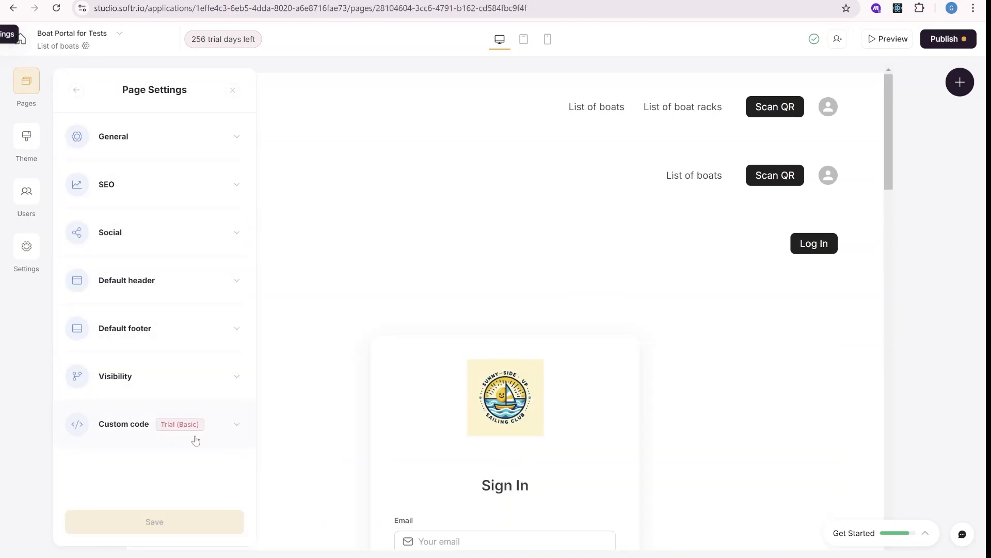
{"action": "left_click", "coordinate": [150, 433]}
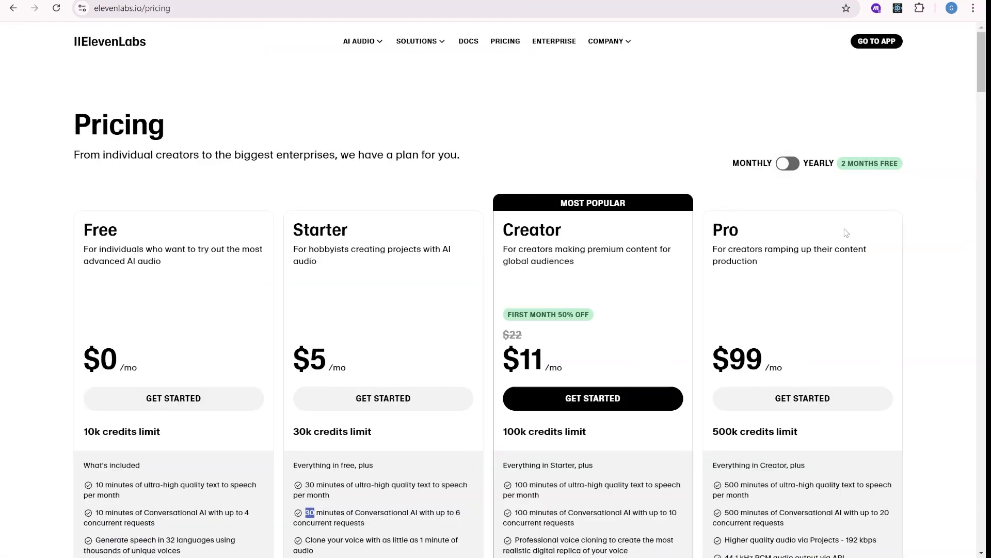
- Compare the ElevenLabs pricing plans from Free to Enterprise, examining their included Conversational AI minutes
{"action": "scroll", "coordinate": [819, 235], "scroll_direction": "down", "scroll_amount": 2}
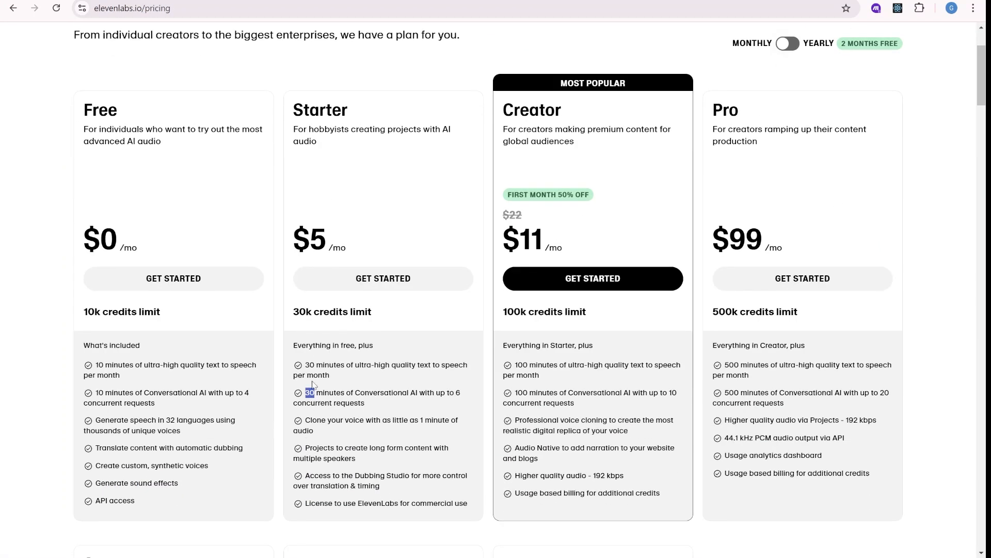
{"action": "left_click", "coordinate": [315, 397]}
{"action": "left_click_drag", "start_coordinate": [313, 393], "coordinate": [306, 396]}
{"action": "scroll", "coordinate": [544, 242], "scroll_direction": "down", "scroll_amount": 5}
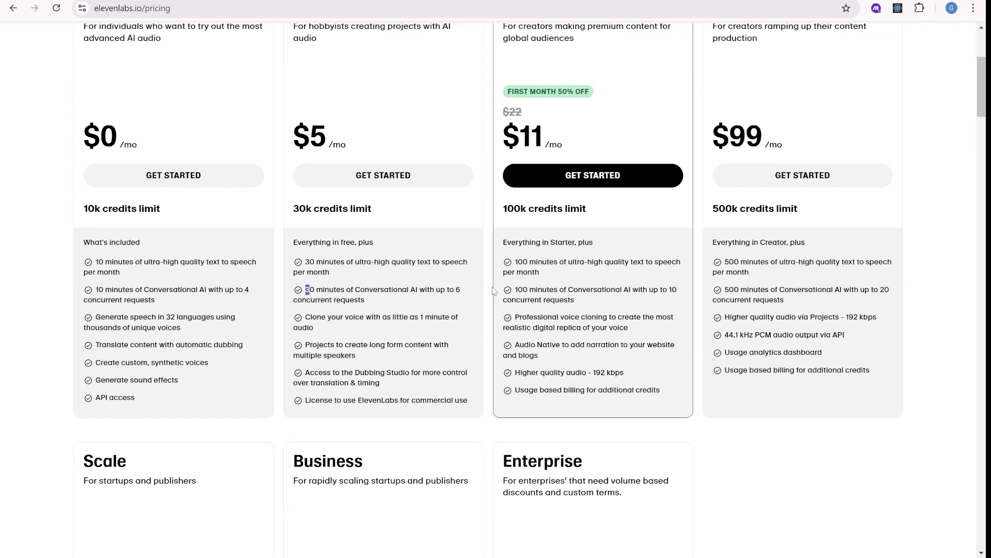
{"action": "scroll", "coordinate": [566, 315], "scroll_direction": "down", "scroll_amount": 1}
{"action": "scroll", "coordinate": [566, 315], "scroll_direction": "down", "scroll_amount": 3}
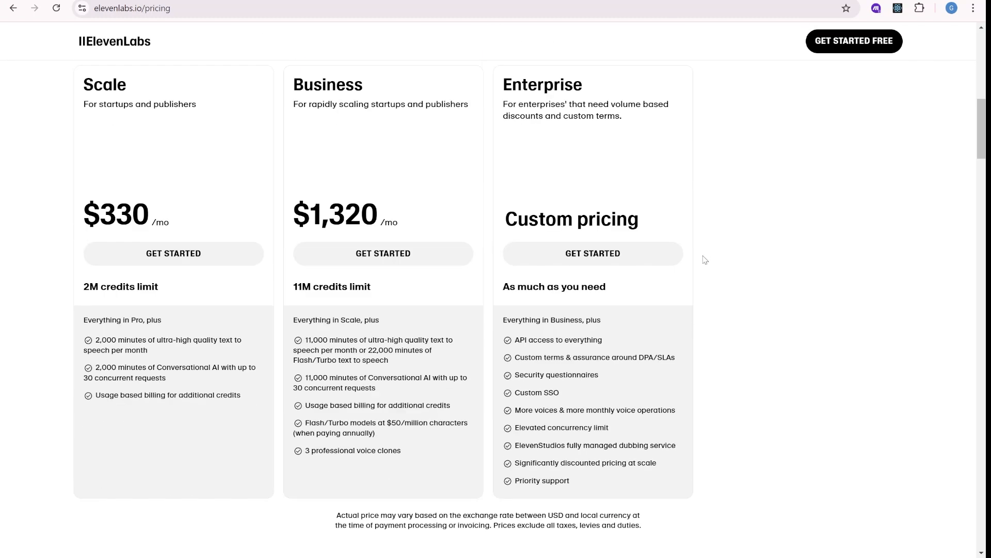
{"action": "scroll", "coordinate": [492, 348], "scroll_direction": "up", "scroll_amount": 8}
{"action": "scroll", "coordinate": [492, 348], "scroll_direction": "up", "scroll_amount": 2}
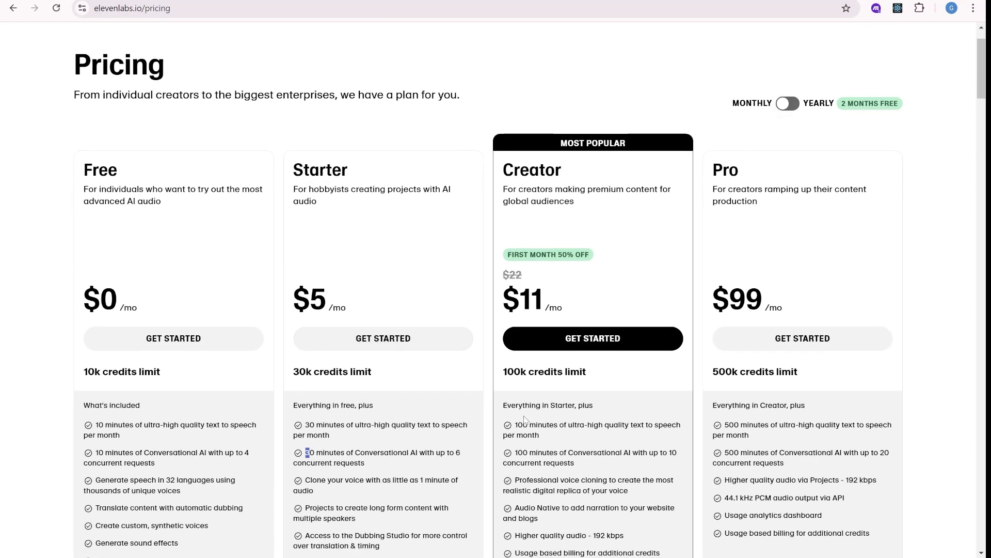
{"action": "scroll", "coordinate": [525, 419], "scroll_direction": "down", "scroll_amount": 1}
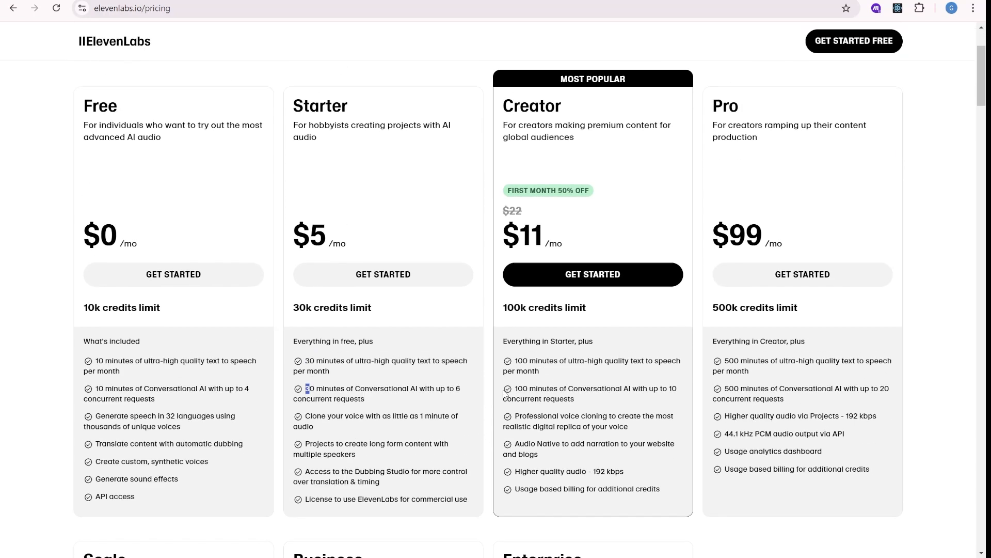
- Review the monthly prices and credit limits of the ElevenLabs Free, Starter, Creator and Pro plans
{"action": "scroll", "coordinate": [504, 393], "scroll_direction": "up", "scroll_amount": 1}
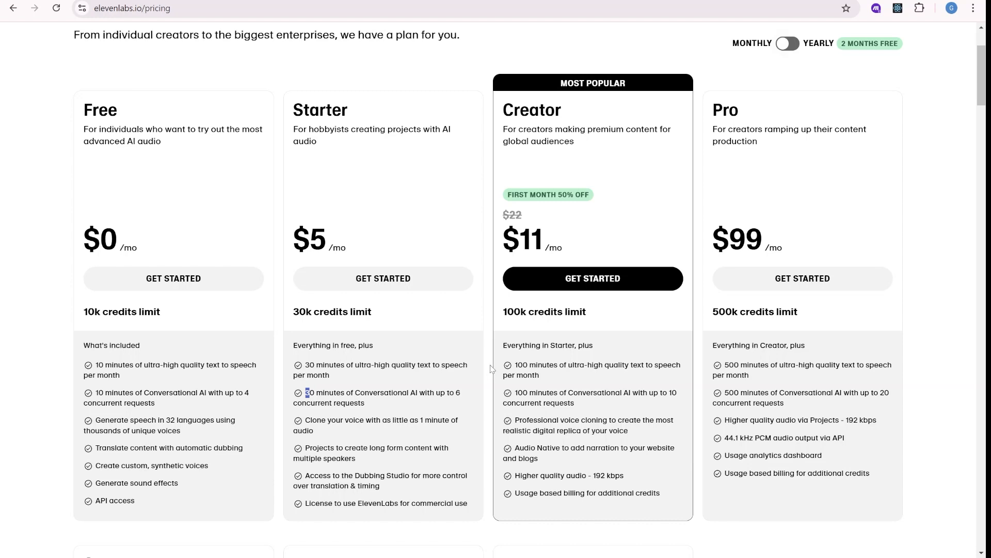
{"action": "scroll", "coordinate": [491, 368], "scroll_direction": "up", "scroll_amount": 1}
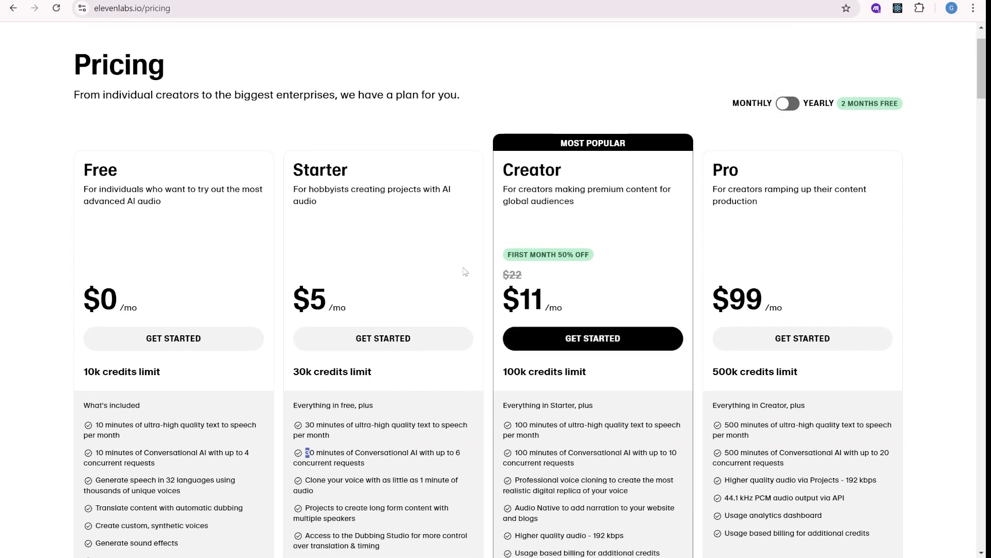
{"action": "scroll", "coordinate": [465, 271], "scroll_direction": "down", "scroll_amount": 2}
{"action": "scroll", "coordinate": [504, 325], "scroll_direction": "up", "scroll_amount": 1}
{"action": "scroll", "coordinate": [541, 379], "scroll_direction": "down", "scroll_amount": 1}
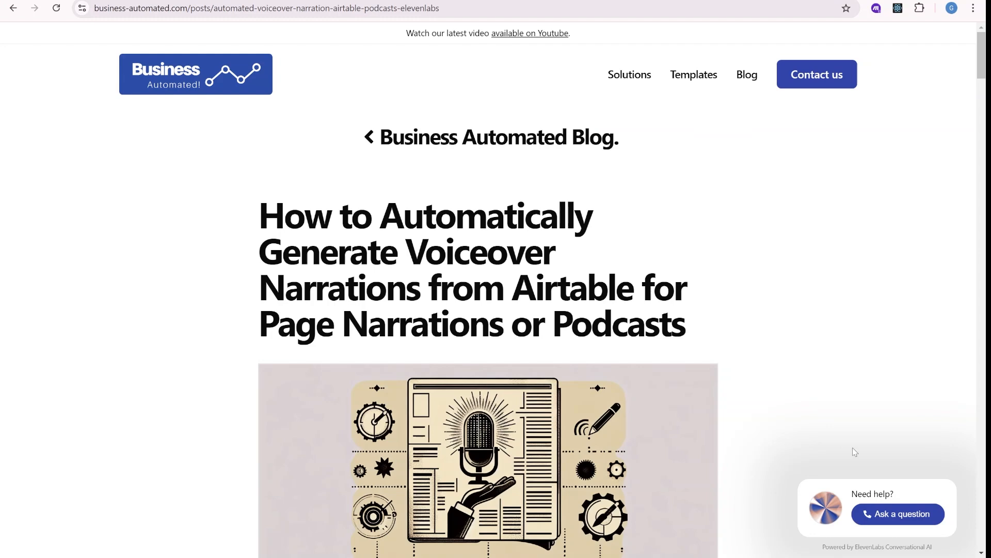
- Switch to the Business Automated blog post on Airtable voiceover narrations and examine its Overview, Airtable automation, Make.com scenario, testing and embedding sections
{"action": "scroll", "coordinate": [836, 451], "scroll_direction": "down", "scroll_amount": 10}
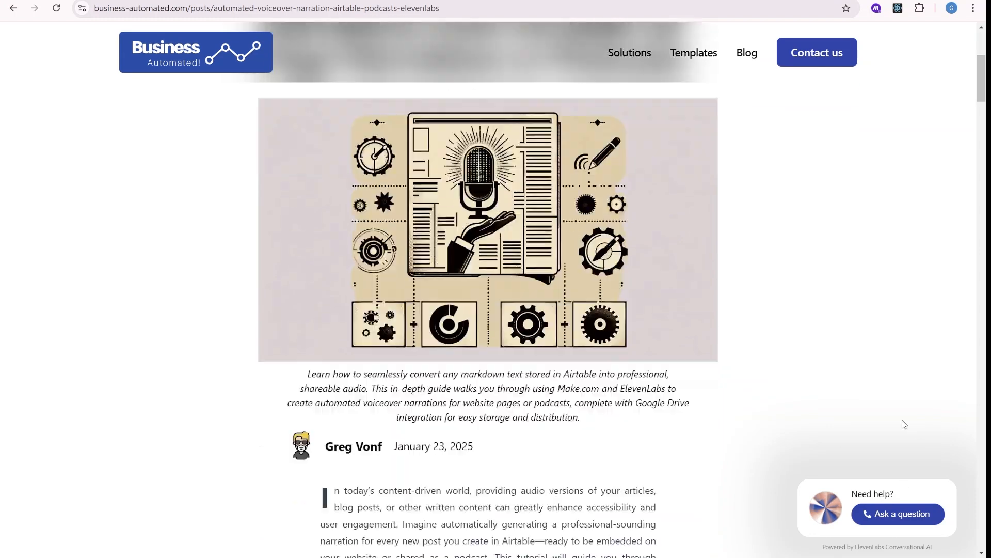
{"action": "scroll", "coordinate": [821, 455], "scroll_direction": "down", "scroll_amount": 2}
{"action": "scroll", "coordinate": [737, 410], "scroll_direction": "up", "scroll_amount": 16}
{"action": "scroll", "coordinate": [900, 370], "scroll_direction": "down", "scroll_amount": 3}
{"action": "scroll", "coordinate": [900, 369], "scroll_direction": "down", "scroll_amount": 15}
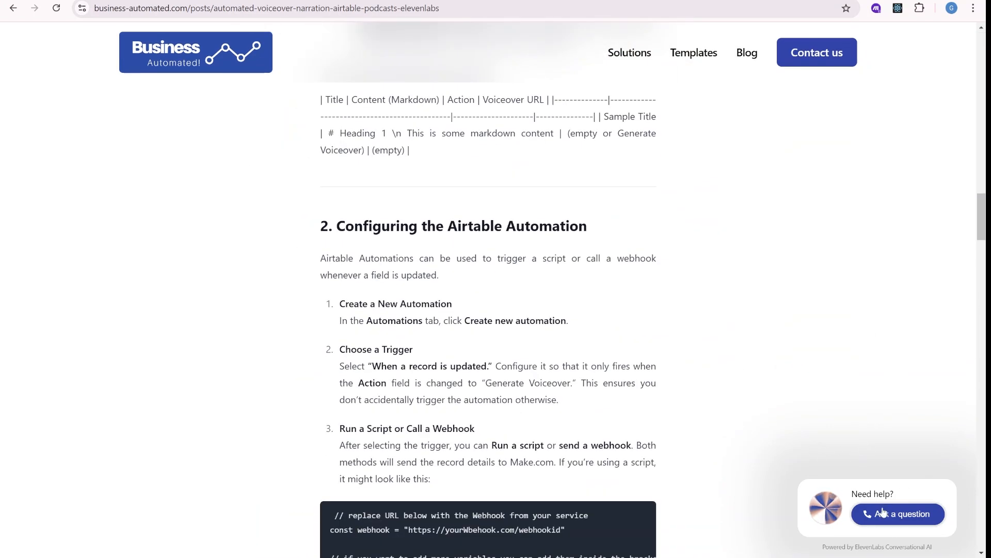
{"action": "scroll", "coordinate": [593, 397], "scroll_direction": "down", "scroll_amount": 11}
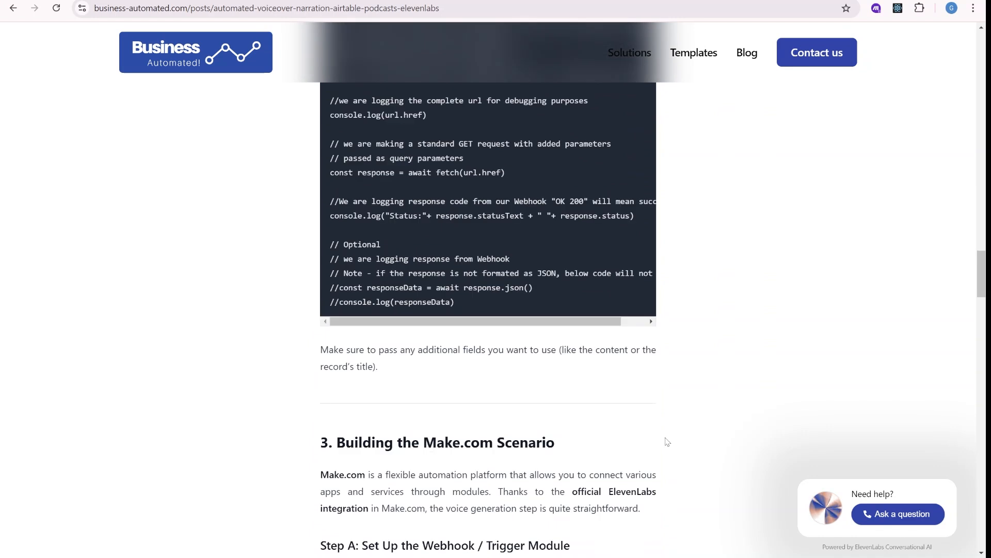
{"action": "scroll", "coordinate": [675, 457], "scroll_direction": "down", "scroll_amount": 18}
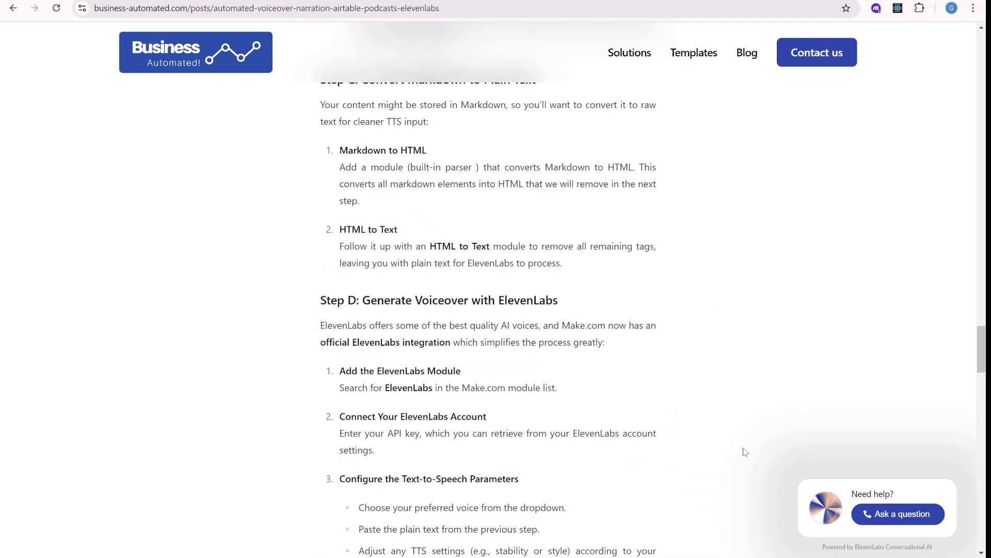
{"action": "scroll", "coordinate": [831, 277], "scroll_direction": "down", "scroll_amount": 5}
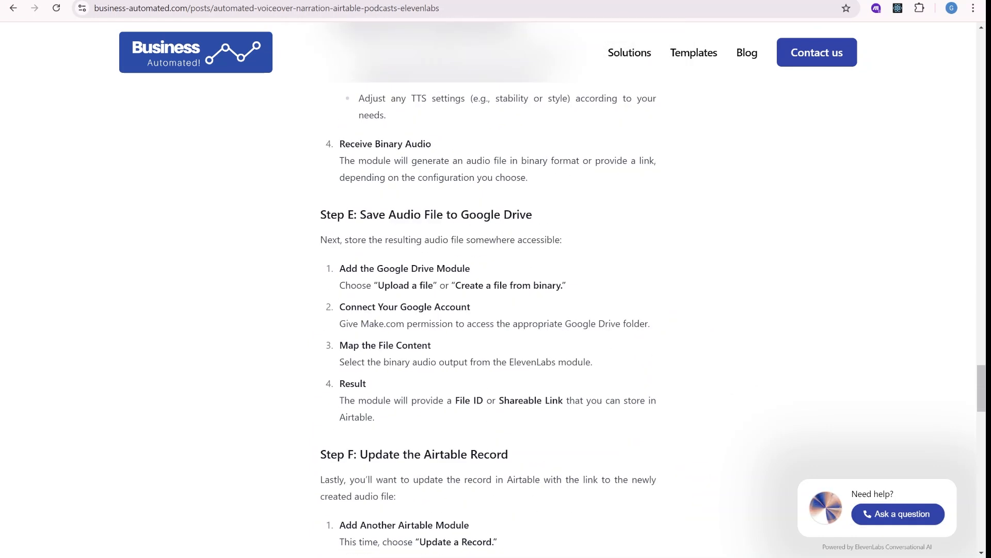
{"action": "scroll", "coordinate": [601, 273], "scroll_direction": "down", "scroll_amount": 12}
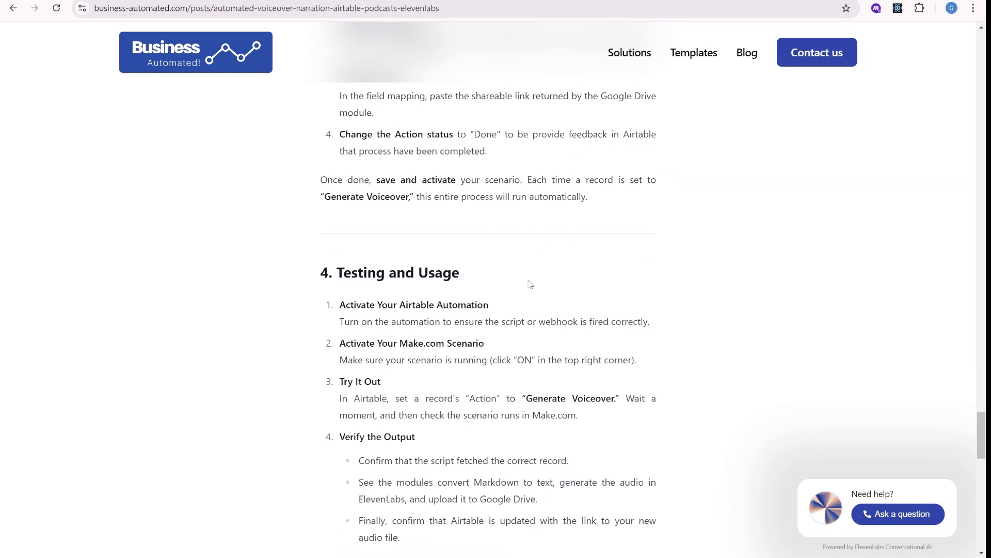
{"action": "scroll", "coordinate": [528, 284], "scroll_direction": "down", "scroll_amount": 5}
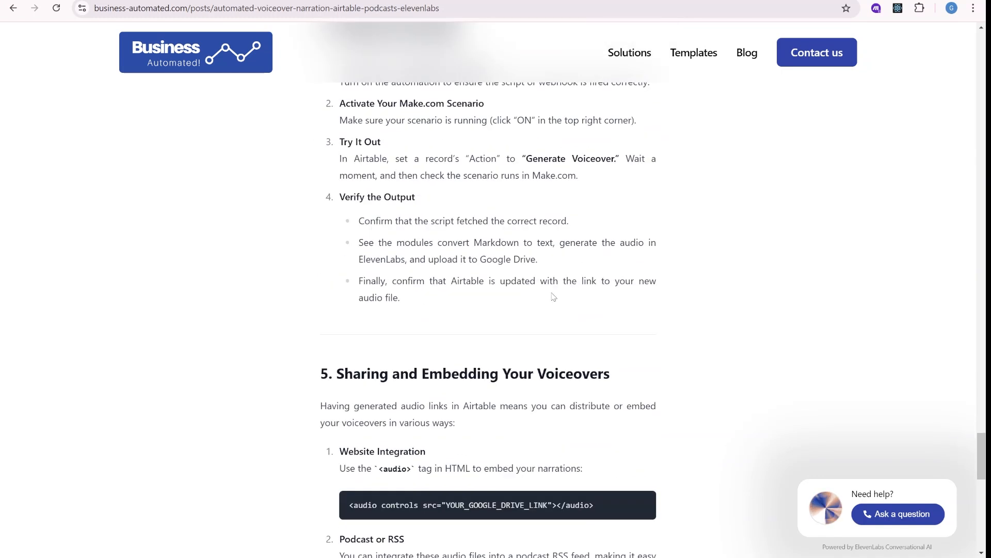
{"action": "scroll", "coordinate": [561, 303], "scroll_direction": "down", "scroll_amount": 12}
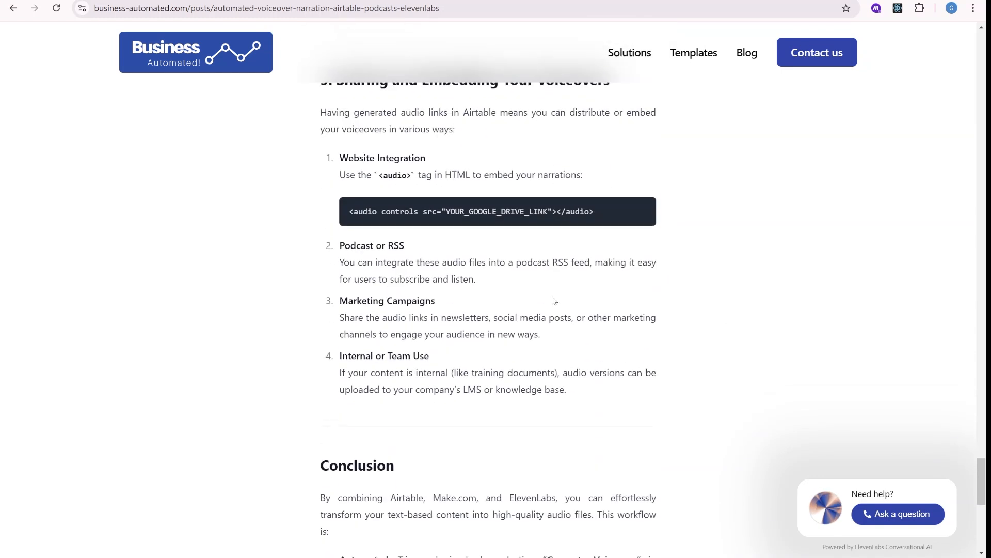
{"action": "scroll", "coordinate": [569, 328], "scroll_direction": "up", "scroll_amount": 20}
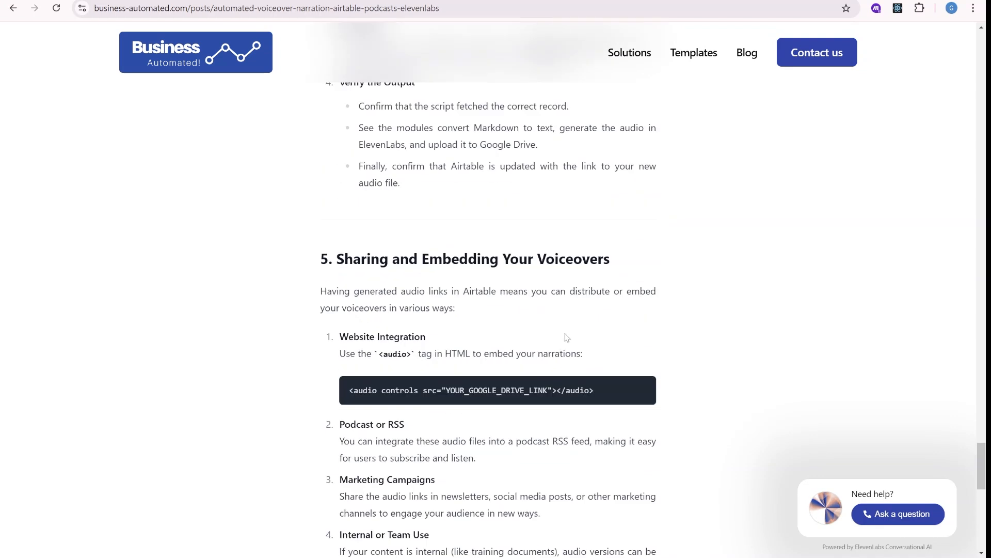
{"action": "scroll", "coordinate": [561, 351], "scroll_direction": "up", "scroll_amount": 20}
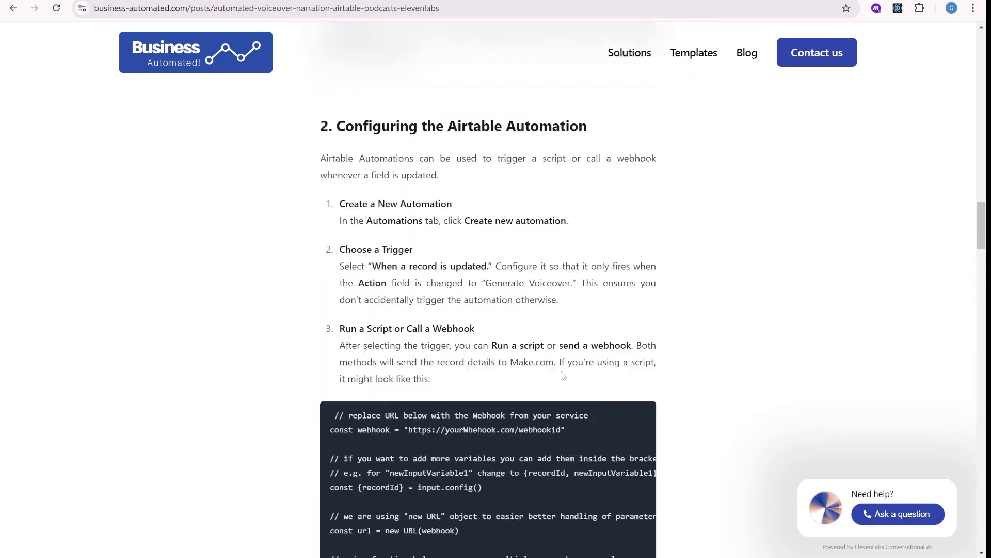
{"action": "scroll", "coordinate": [565, 381], "scroll_direction": "up", "scroll_amount": 1}
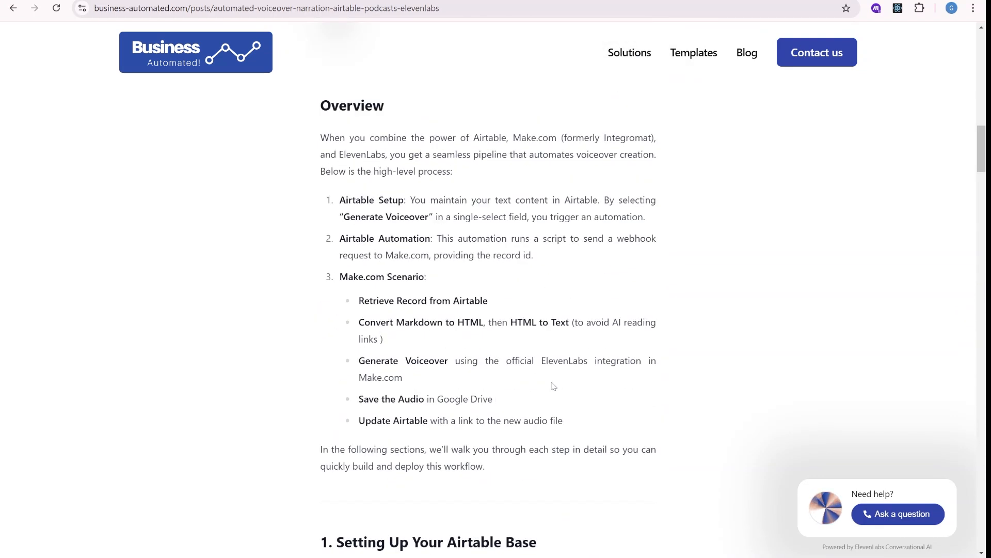
{"action": "scroll", "coordinate": [553, 387], "scroll_direction": "down", "scroll_amount": 17}
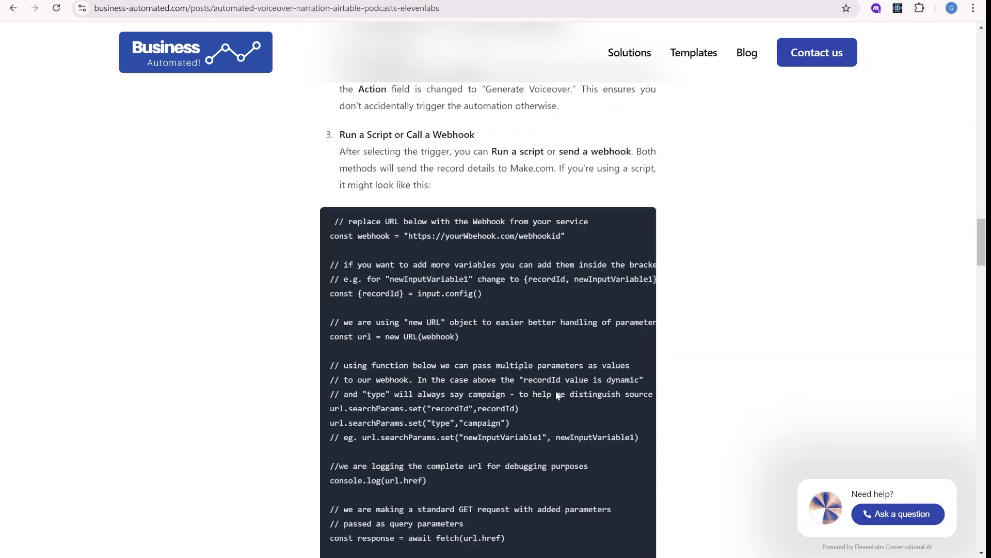
{"action": "scroll", "coordinate": [557, 395], "scroll_direction": "down", "scroll_amount": 15}
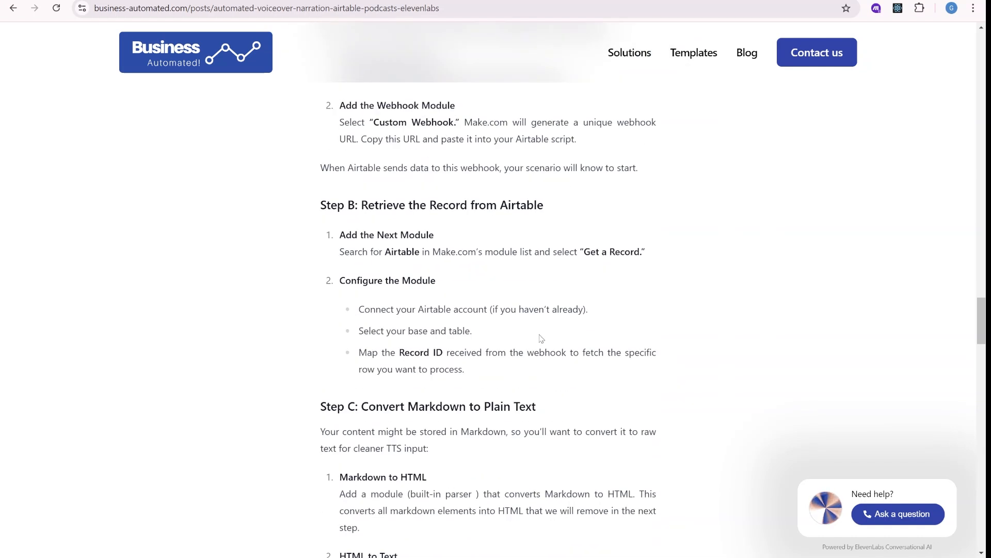